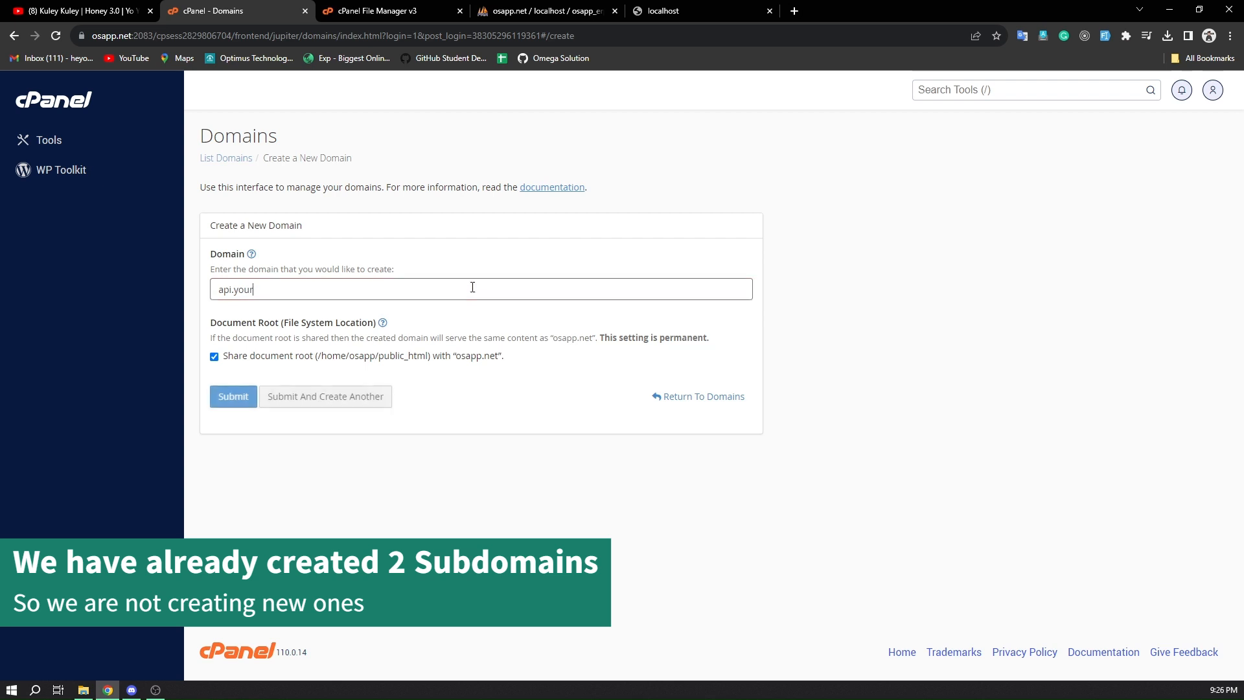
type("D")
key("BackSpace")
type("domainname")
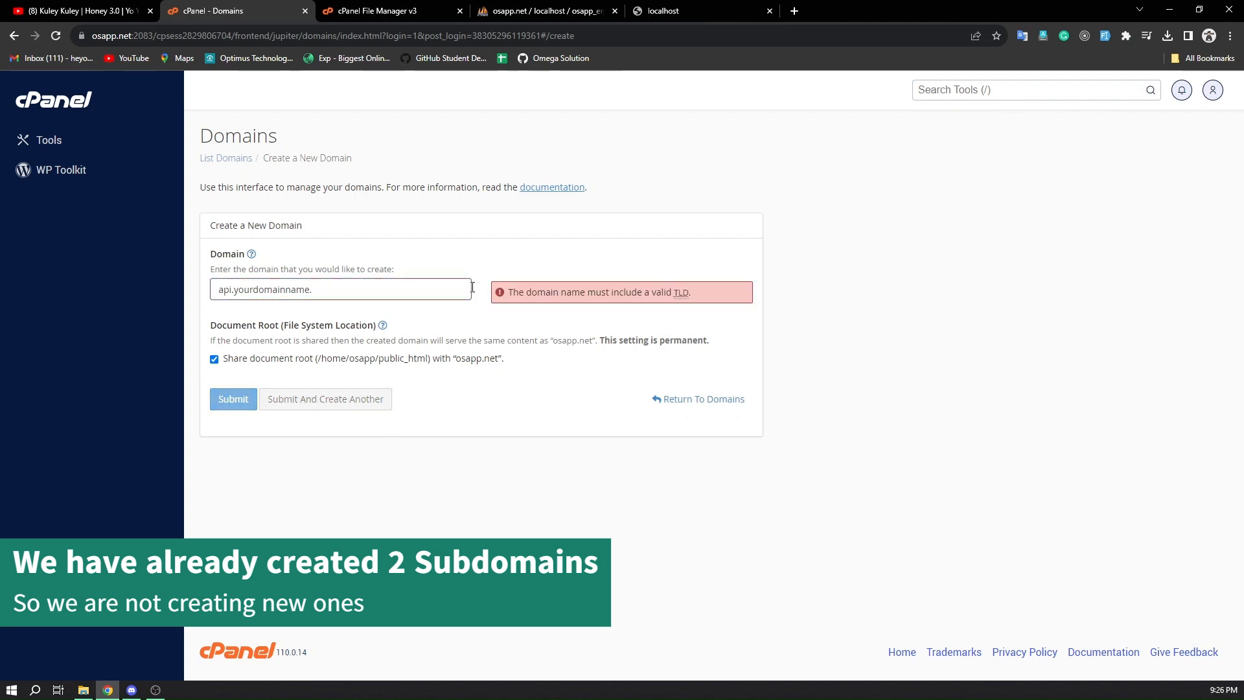
type(".com")
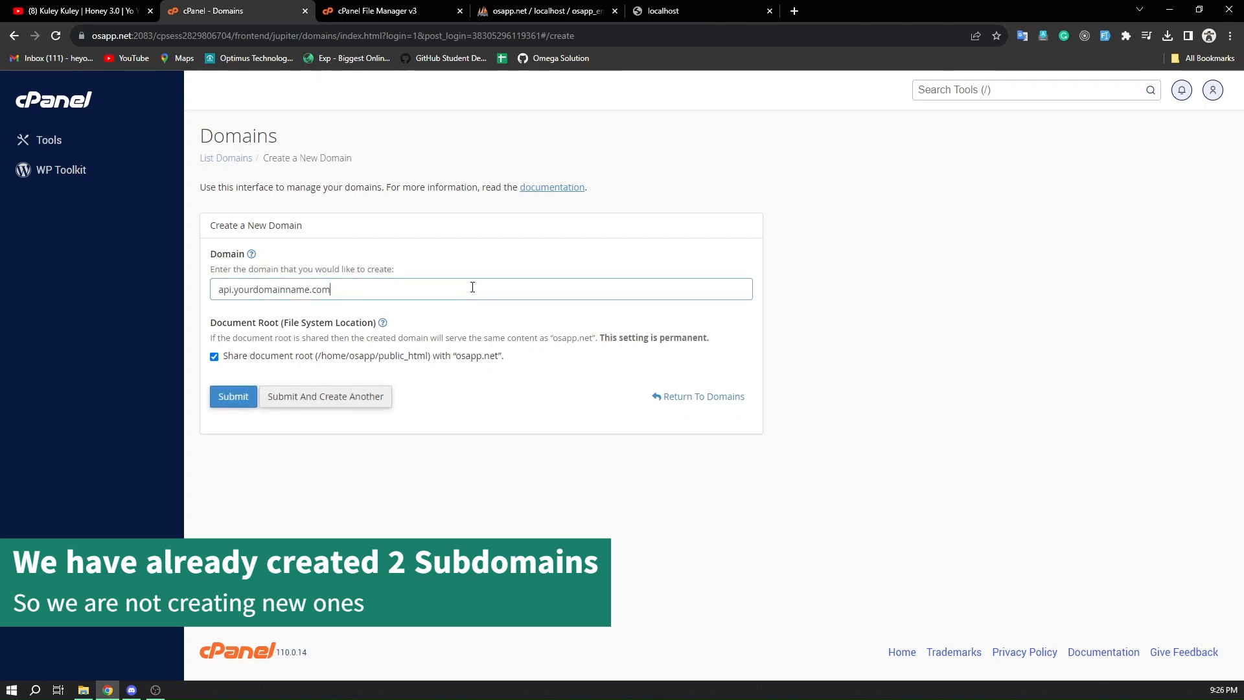
type(" or somth")
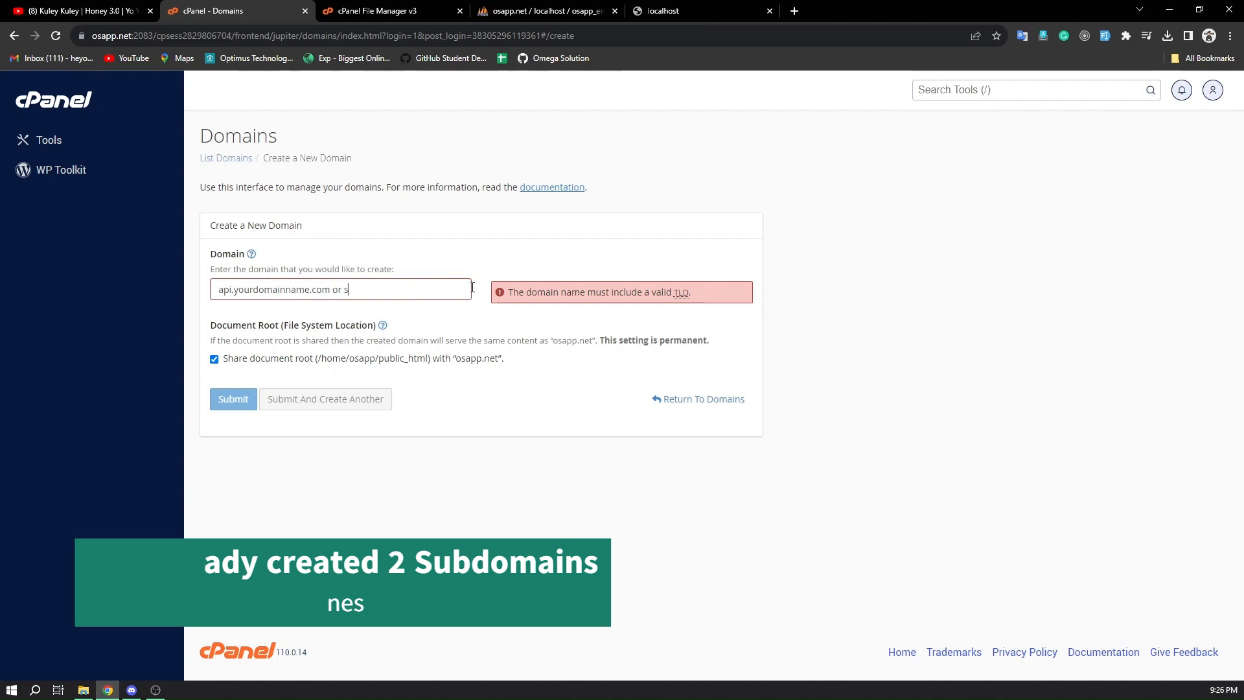
key("BackSpace")
key("BackSpace")
key("BackSpace")
key("BackSpace")
key("BackSpace")
key("BackSpace")
key("BackSpace")
key("BackSpace")
key("BackSpace")
key("BackSpace")
key("BackSpace")
key("BackSpace")
key("BackSpace")
key("BackSpace")
key("BackSpace")
key("BackSpace")
key("BackSpace")
key("BackSpace")
key("BackSpace")
key("BackSpace")
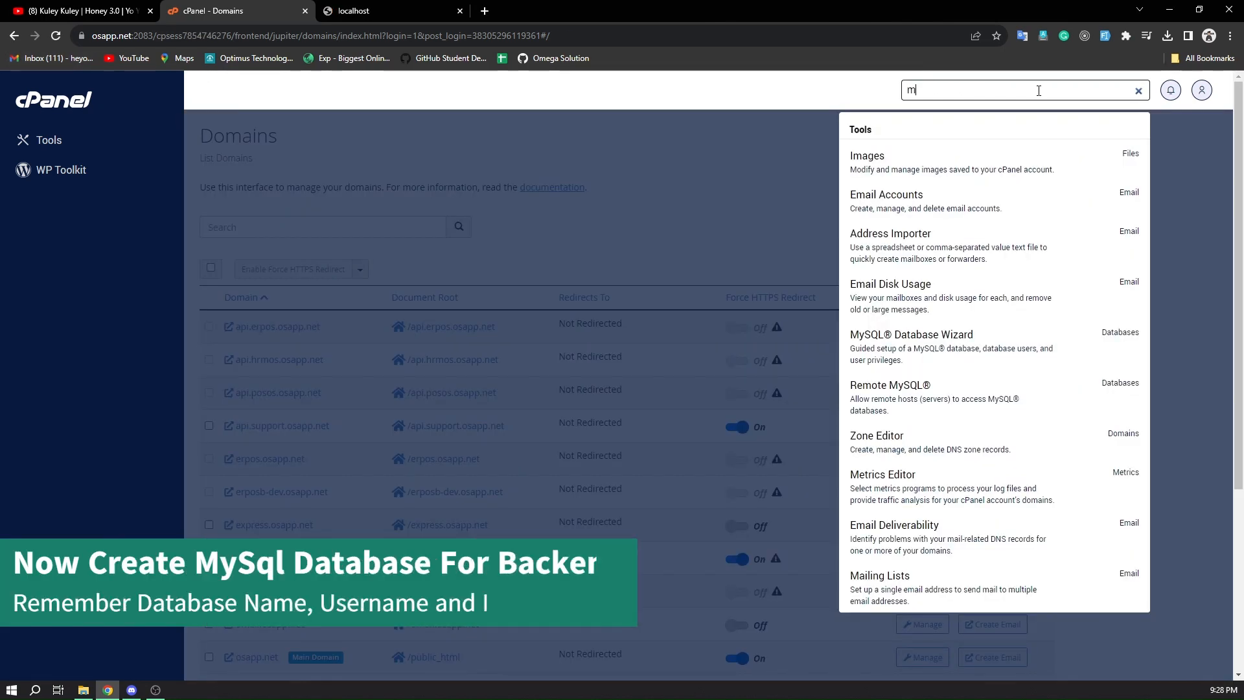
Find and open the MySQL Databases tool
type("ysqk")
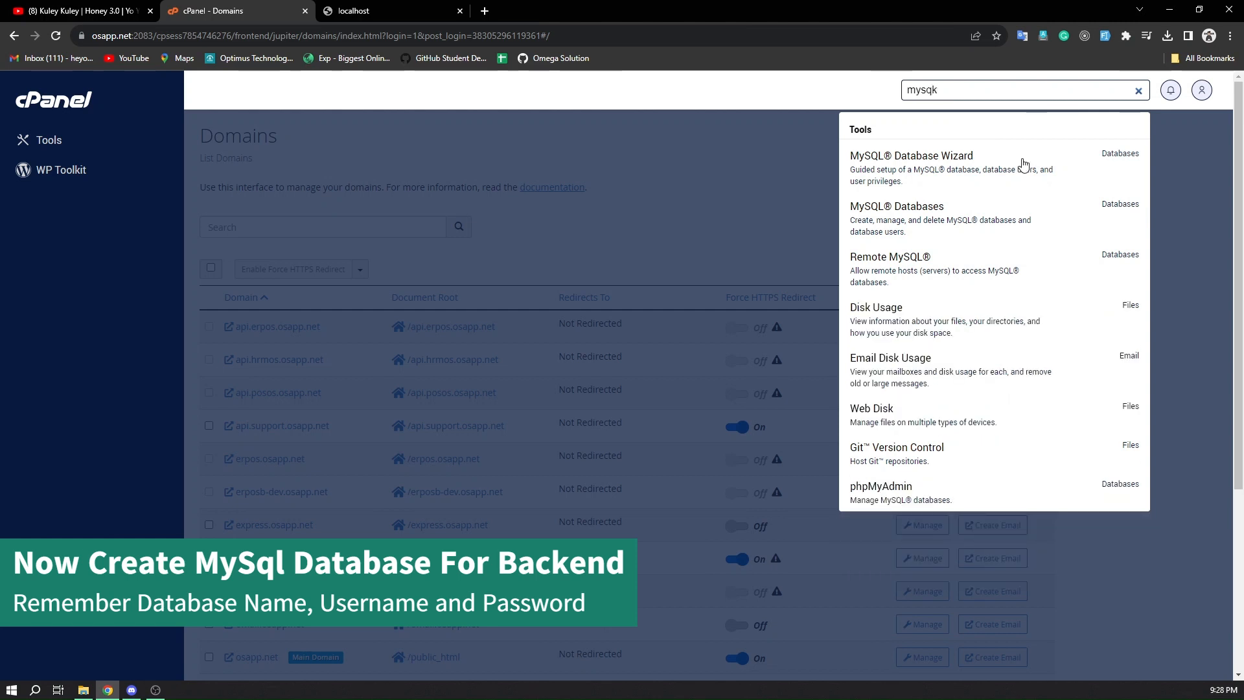
left_click(908, 233)
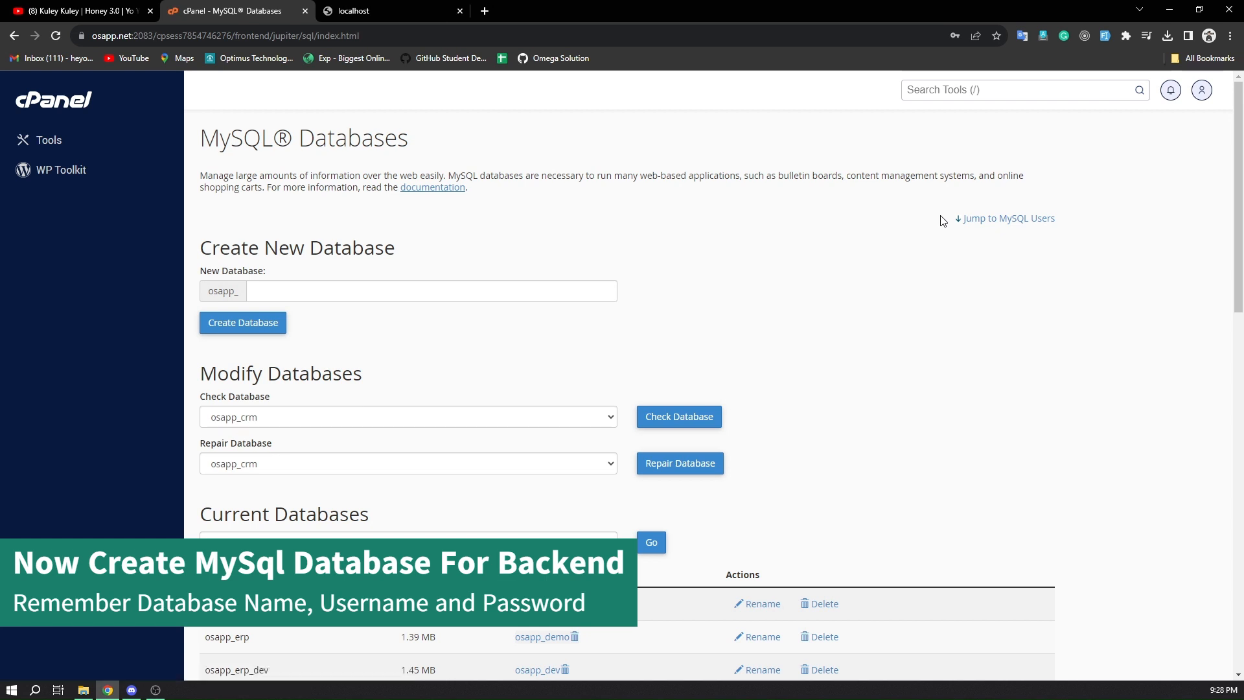
Create a new MySQL database with the name test after the osapp_ prefix
left_click(341, 292)
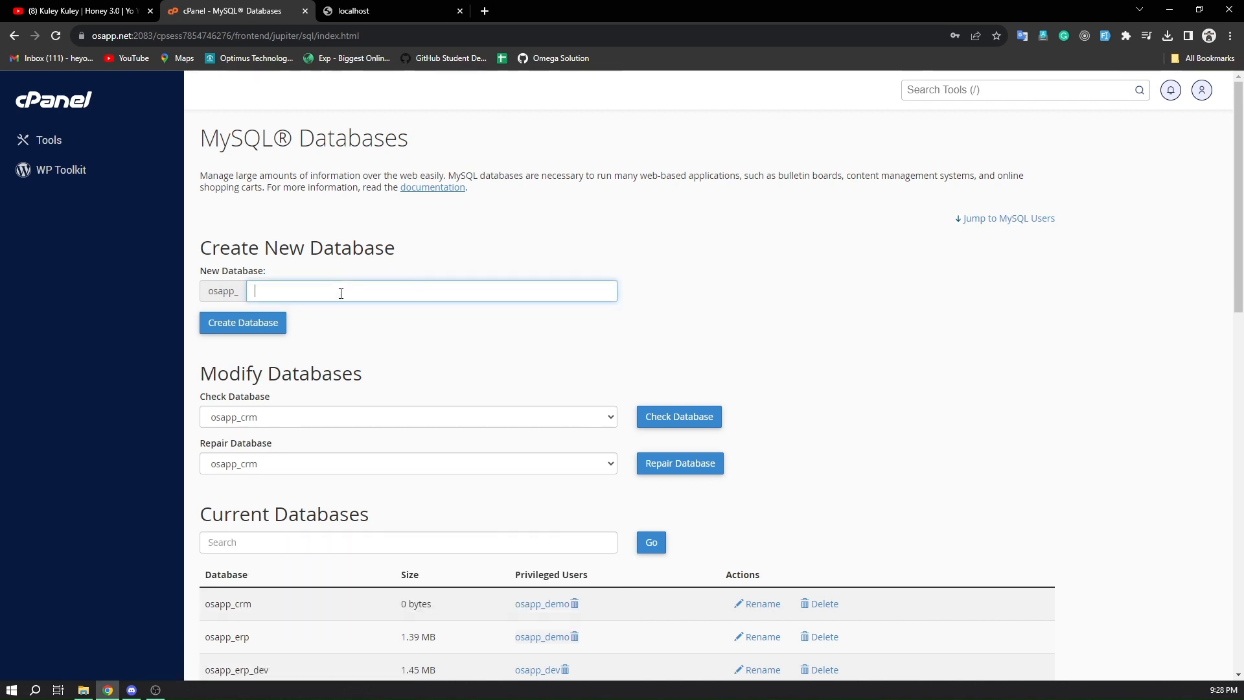
type("test")
left_click(261, 330)
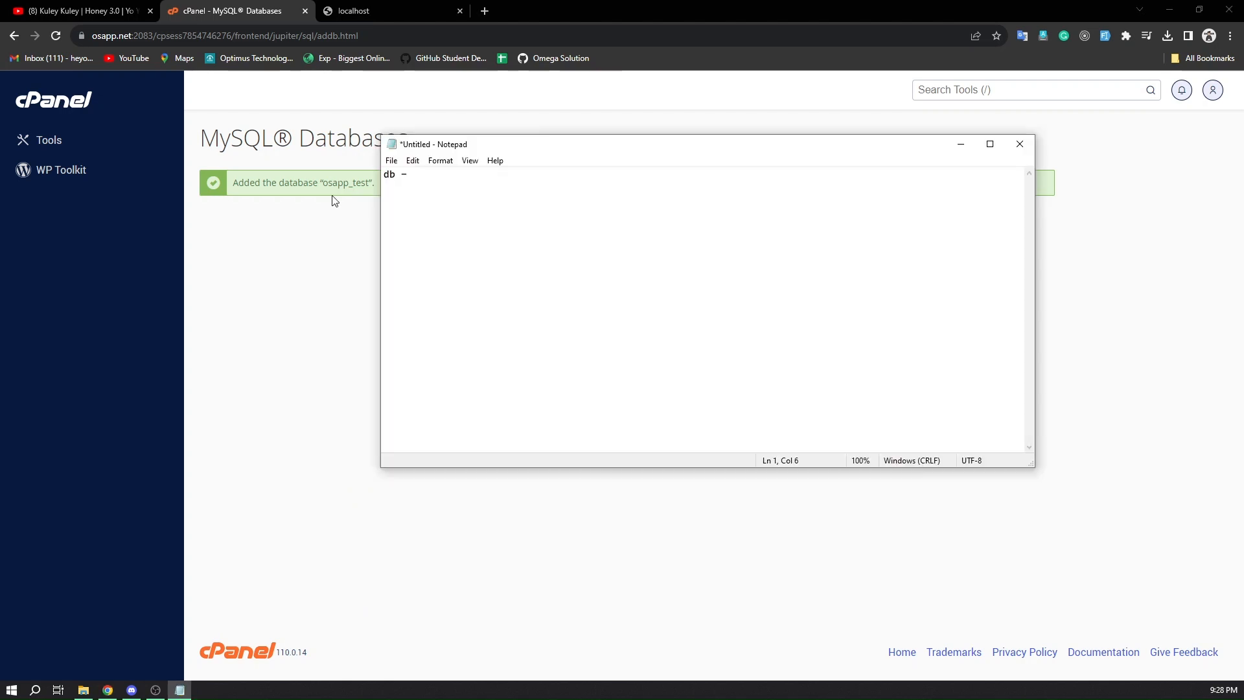
Copy the new database's name into the Notepad note after "db -", then return to the browser
left_click(332, 195)
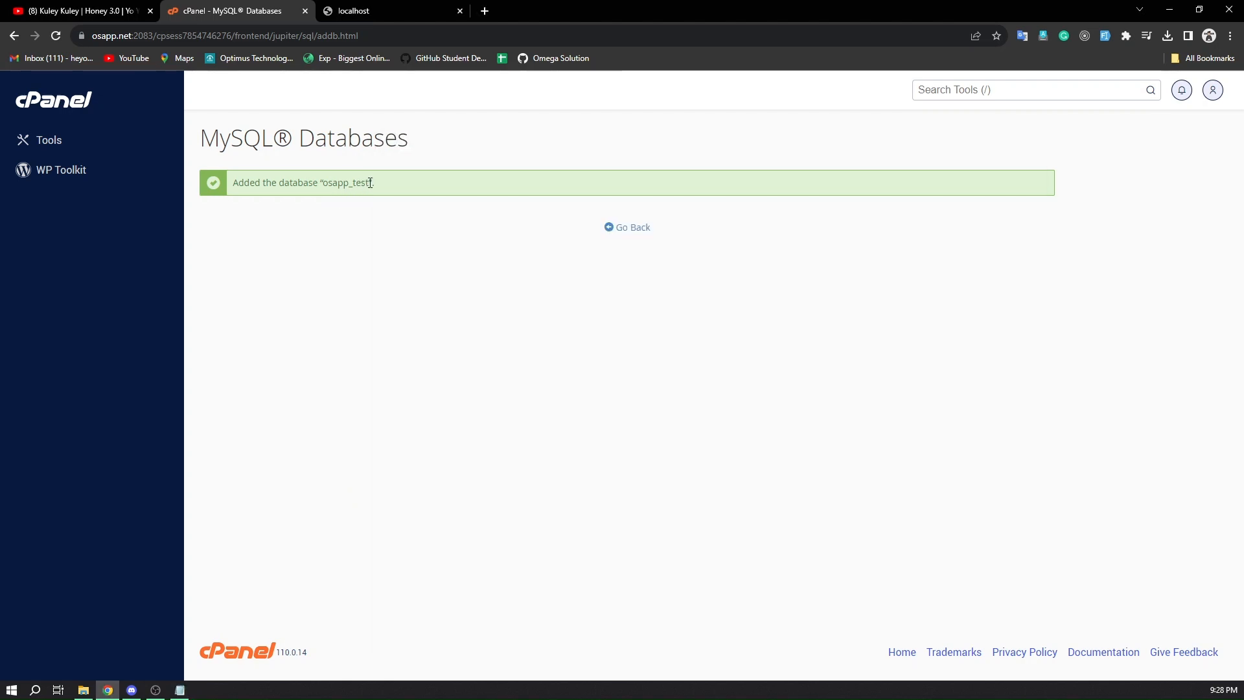
left_click_drag(369, 184, 323, 182)
key("ctrl+c")
left_click(179, 690)
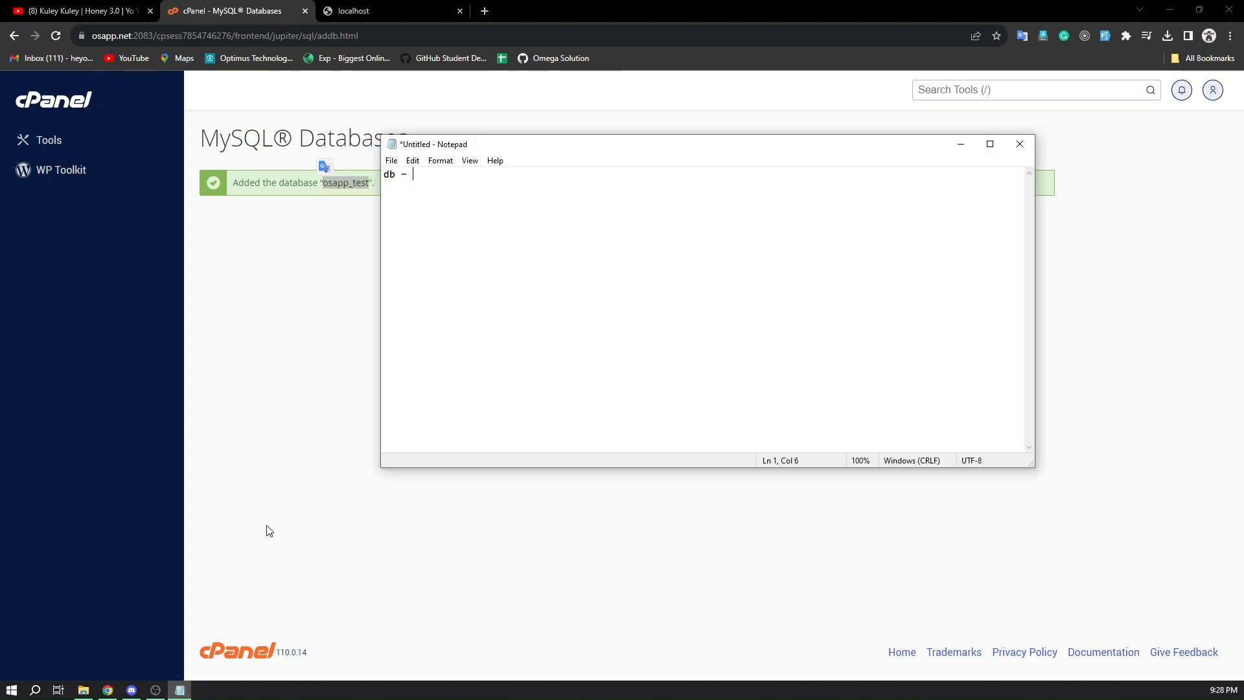
key("ctrl+v")
left_click(303, 309)
Return to the MySQL Databases page and set the new user's name to test in place of the prefilled one
left_click(615, 237)
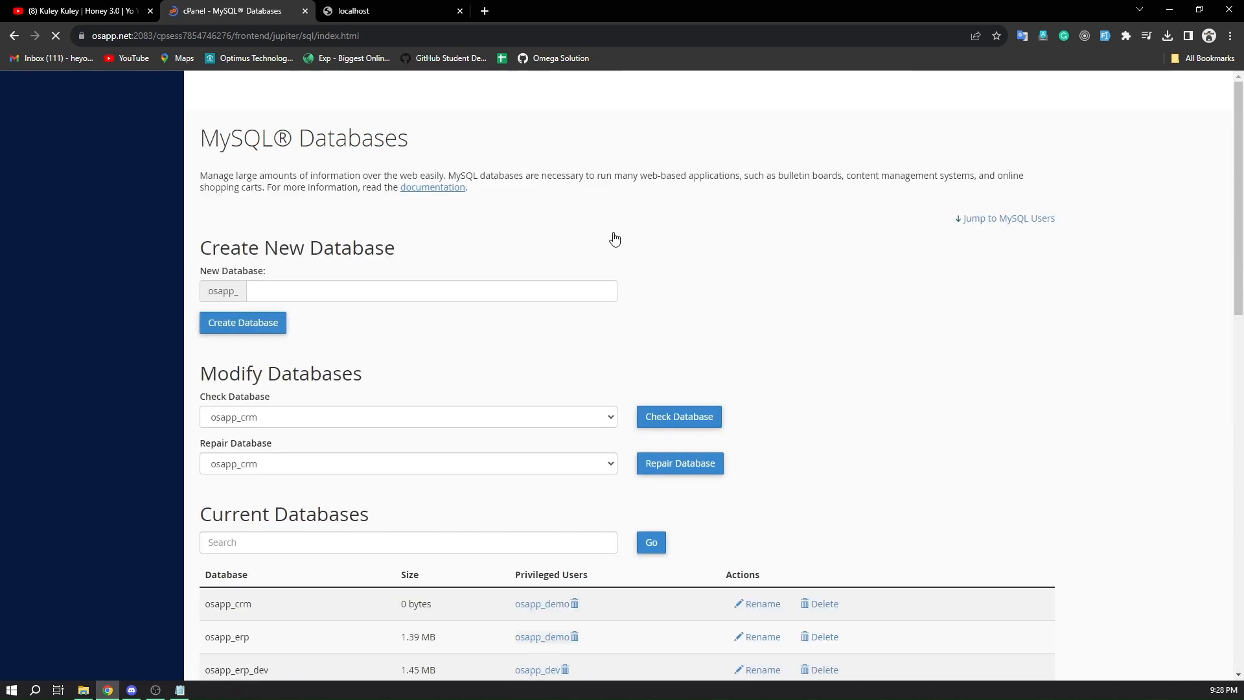
scroll(514, 387, "down", 9)
scroll(516, 388, "down", 3)
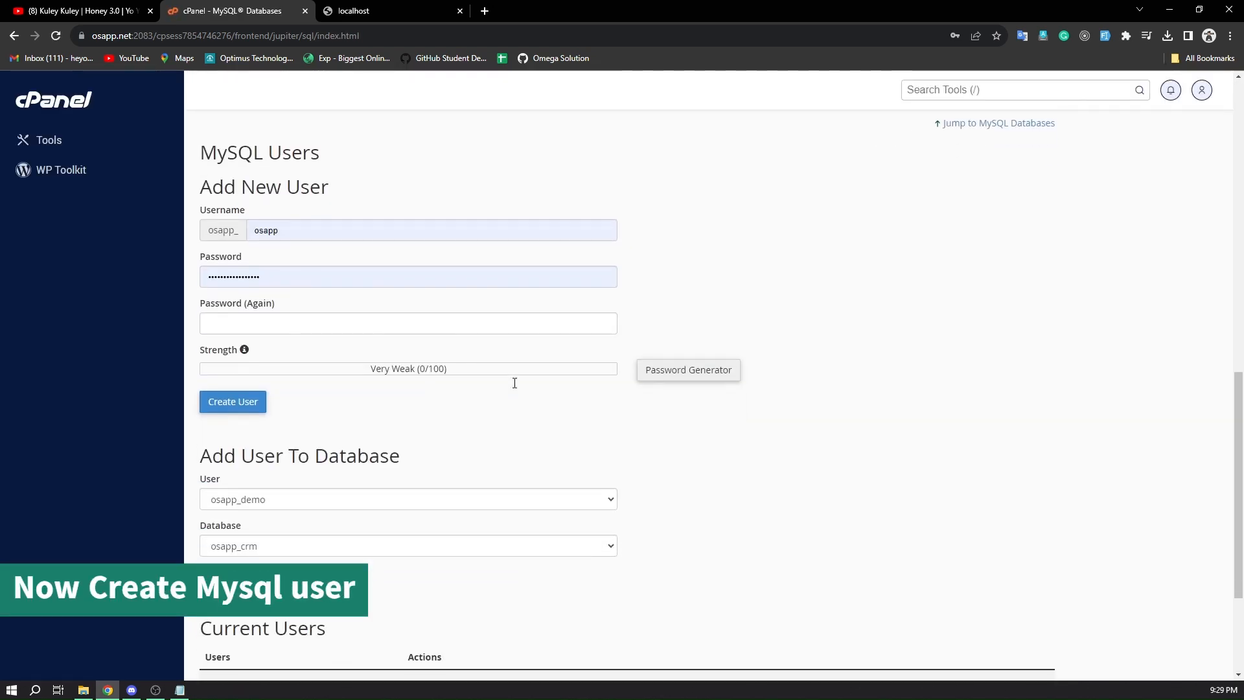
left_click(287, 231)
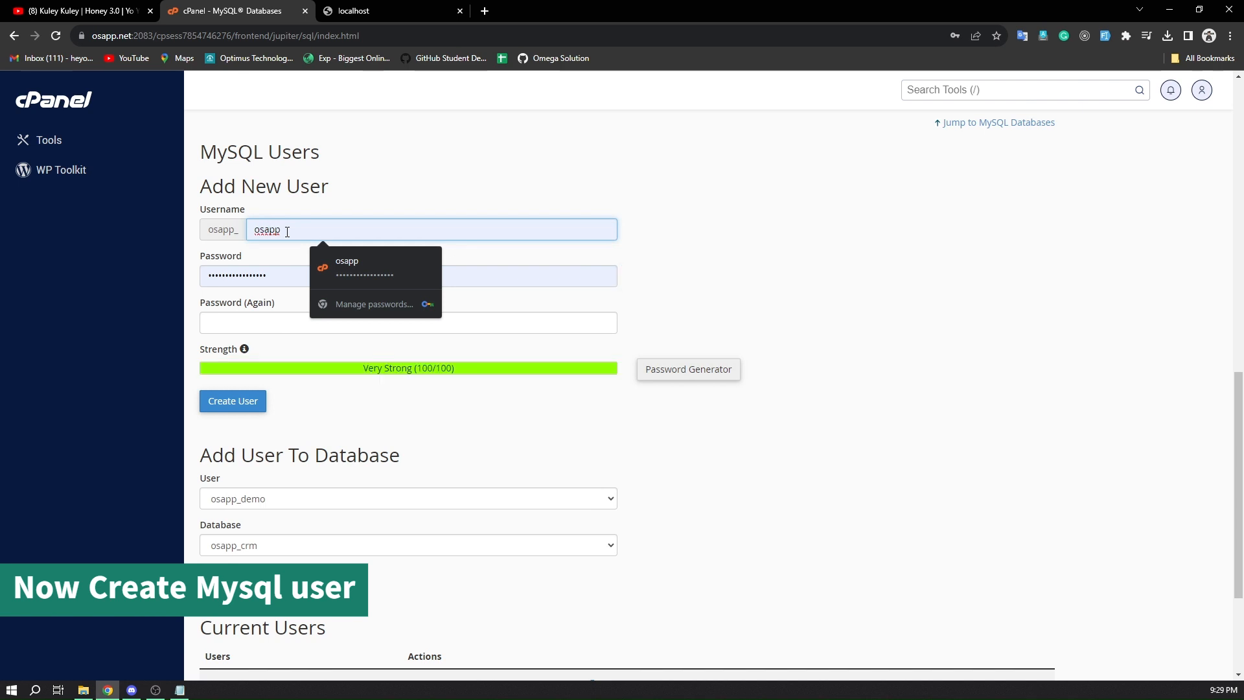
key("BackSpace")
key("BackSpace")
key("BackSpace")
key("BackSpace")
key("BackSpace")
type("test")
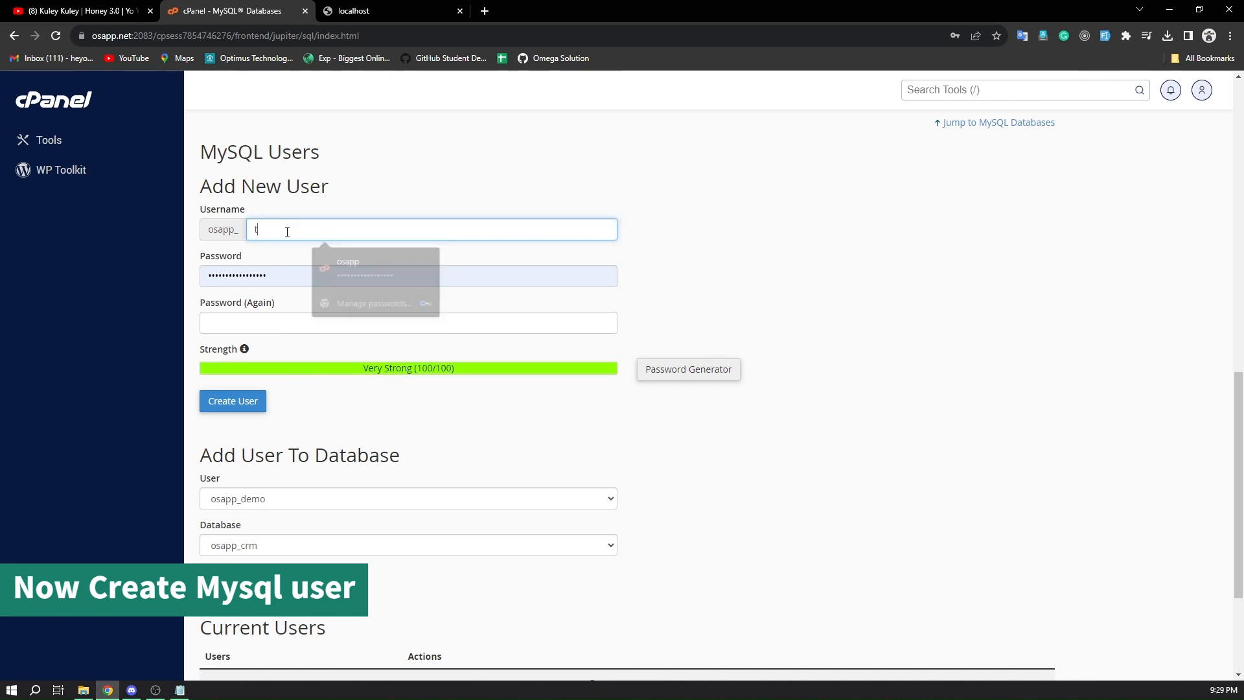
Clear the prefilled user password, then generate a random one and copy it before closing the Password Generator
left_click(300, 284)
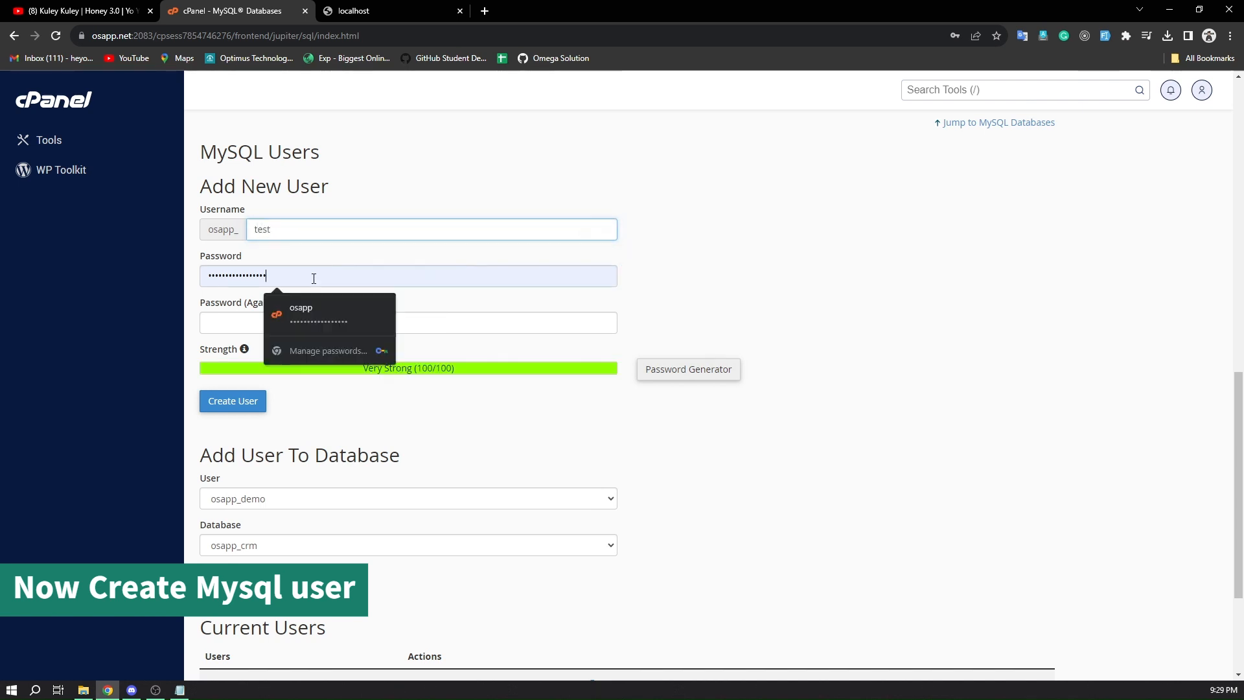
key("BackSpace")
key("BackSpace")
key("BackSpace")
key("BackSpace")
key("BackSpace")
key("BackSpace")
key("BackSpace")
key("BackSpace")
key("BackSpace")
key("BackSpace")
key("BackSpace")
key("BackSpace")
key("BackSpace")
key("BackSpace")
key("BackSpace")
key("BackSpace")
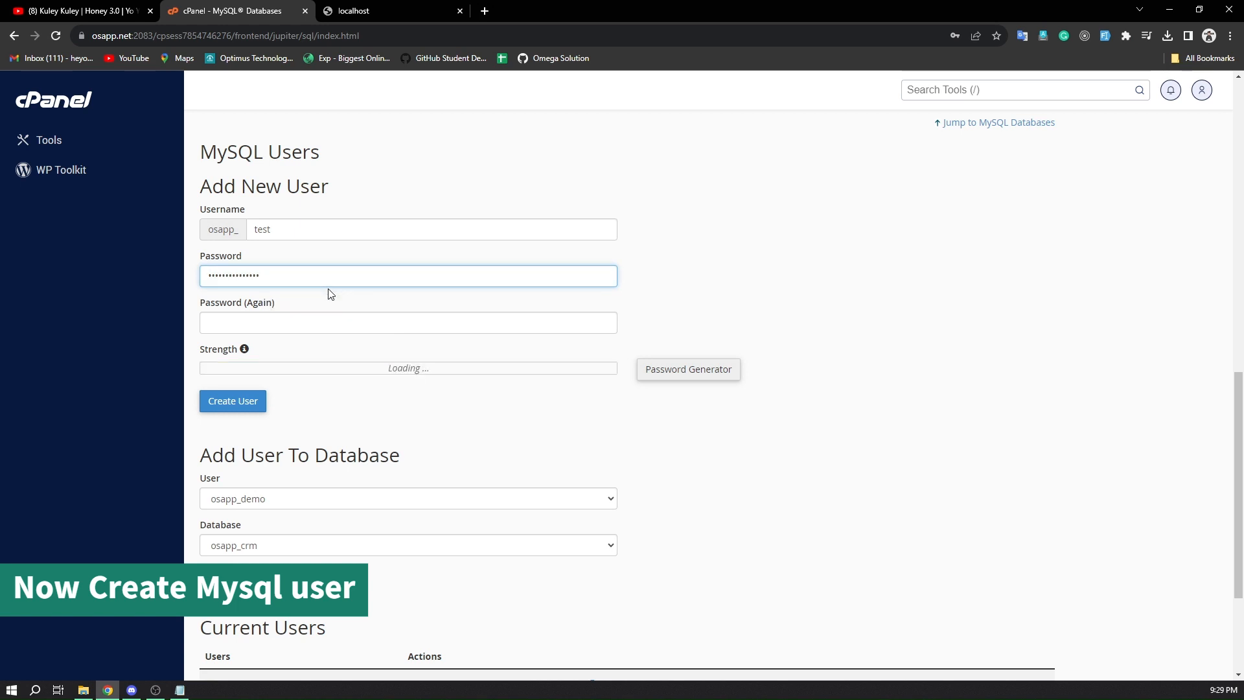
left_click(674, 381)
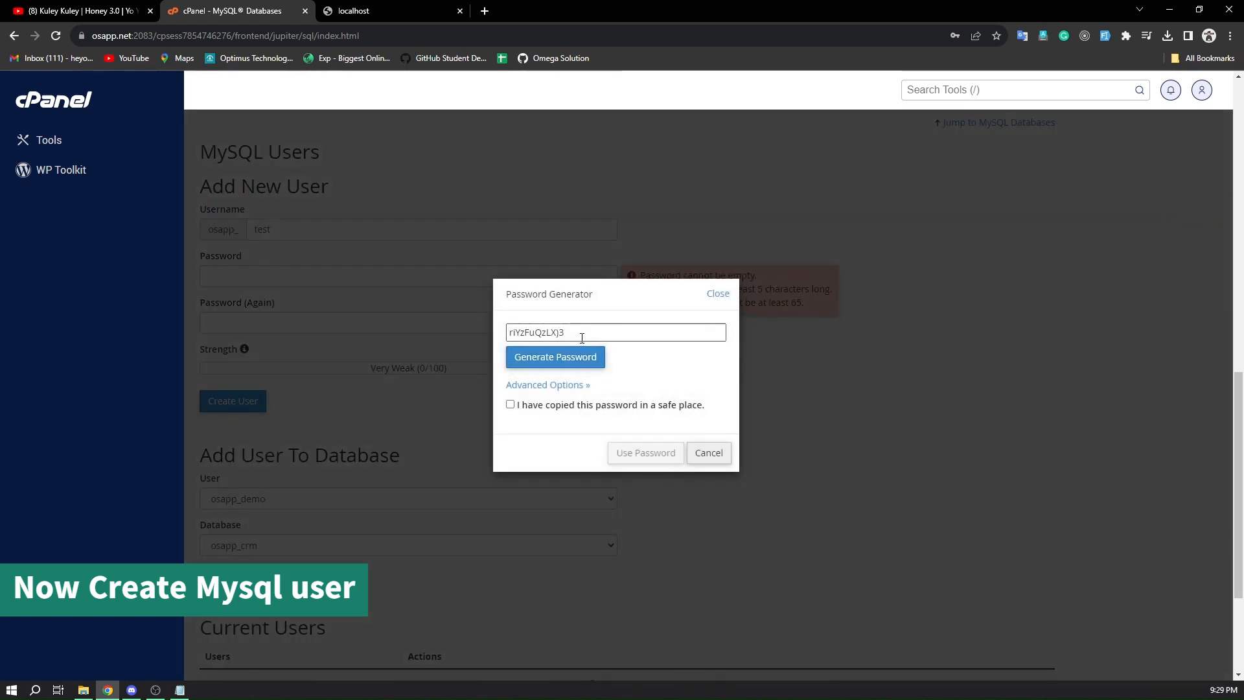
triple_click(578, 332)
key("ctrl+c")
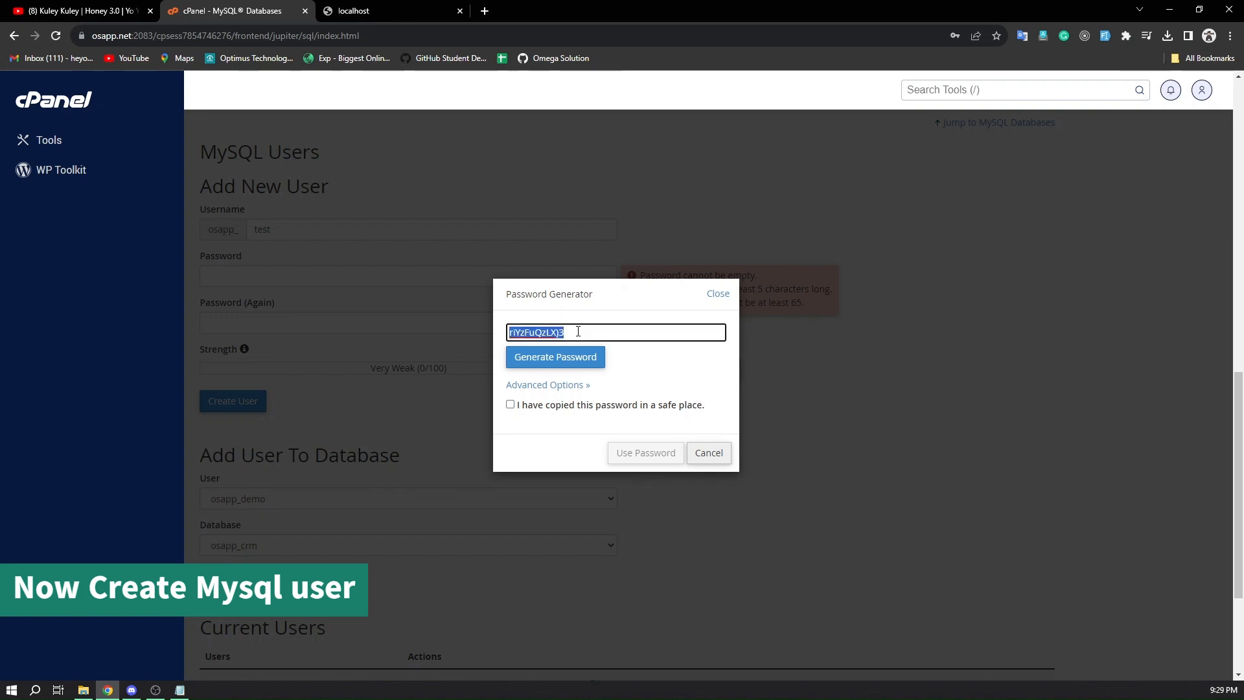
left_click(350, 274)
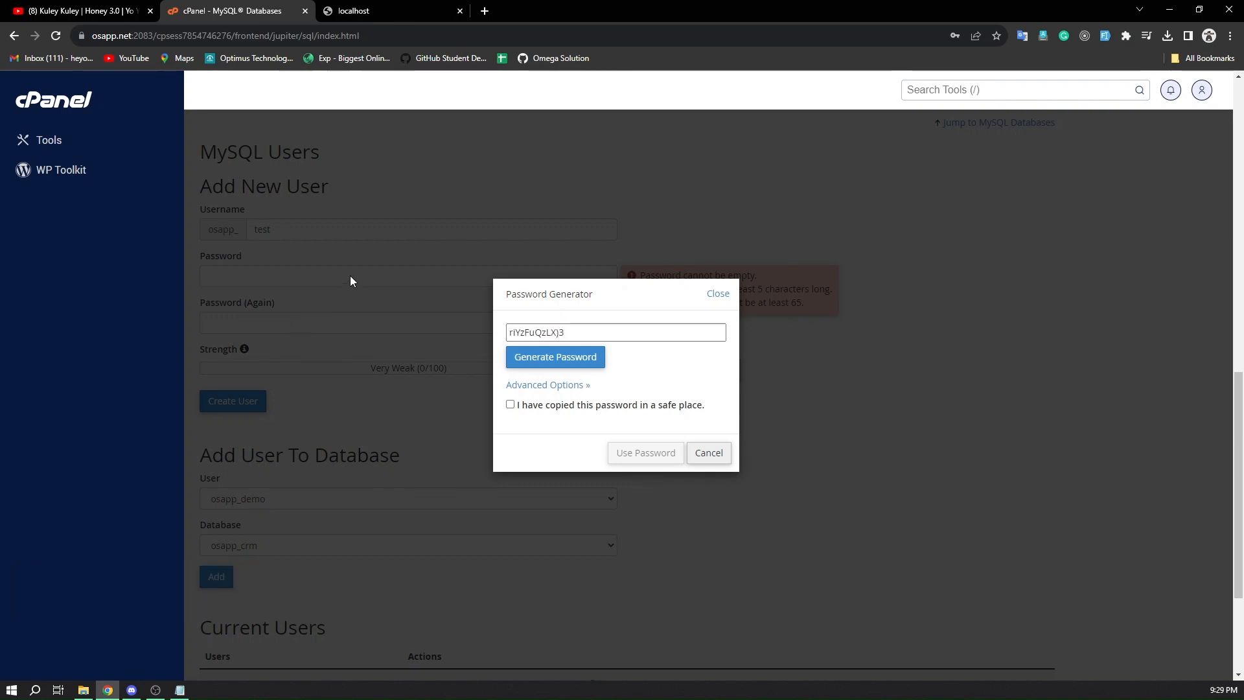
left_click(708, 453)
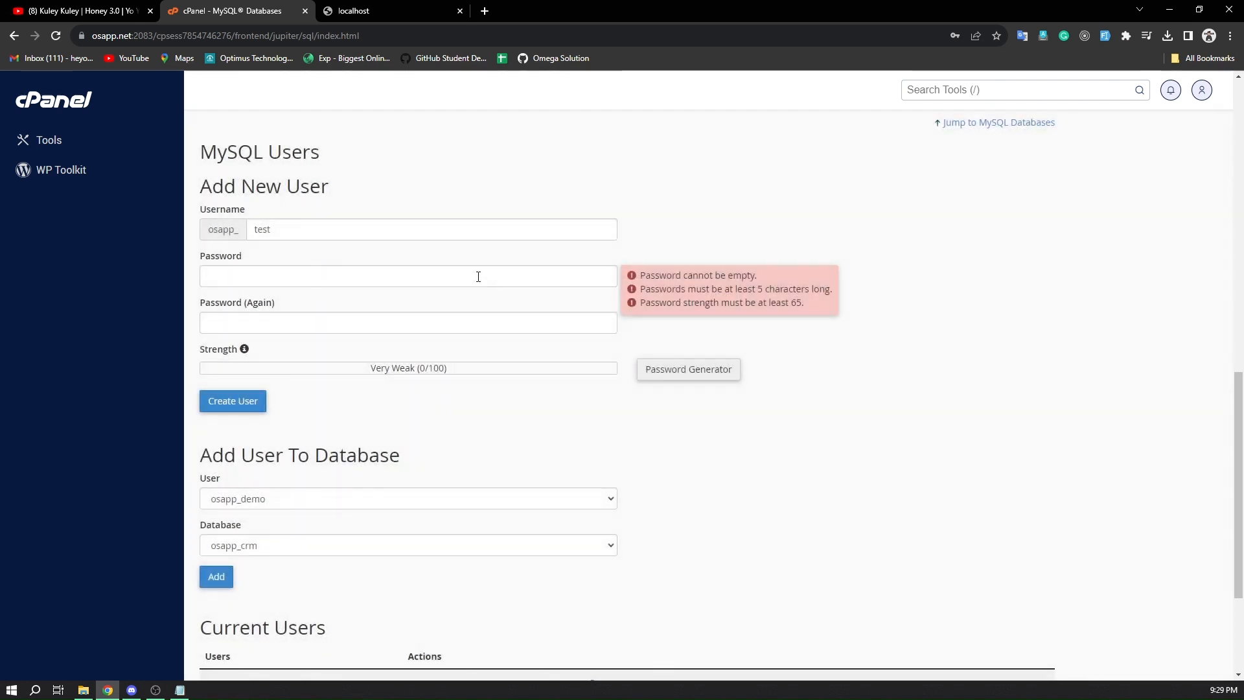
Paste the generated password into both password fields and create the MySQL user, declining to save the login in the browser
left_click(474, 278)
key("ctrl+v")
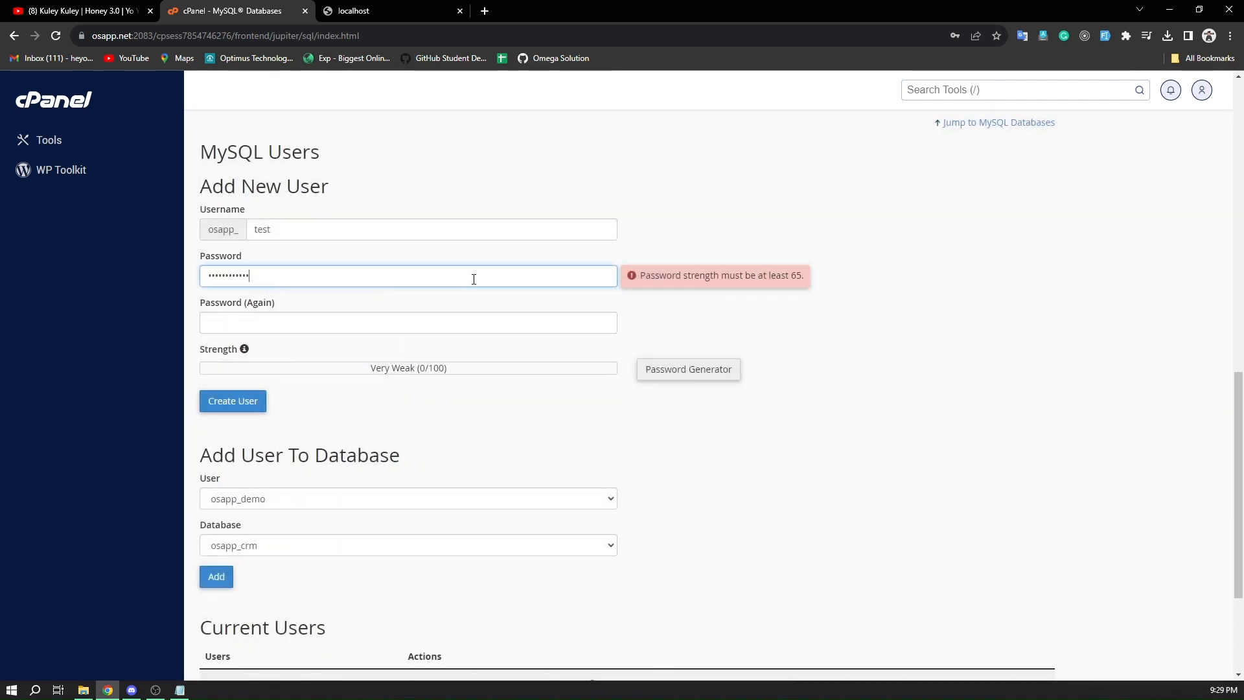
left_click(483, 318)
key("ctrl+v")
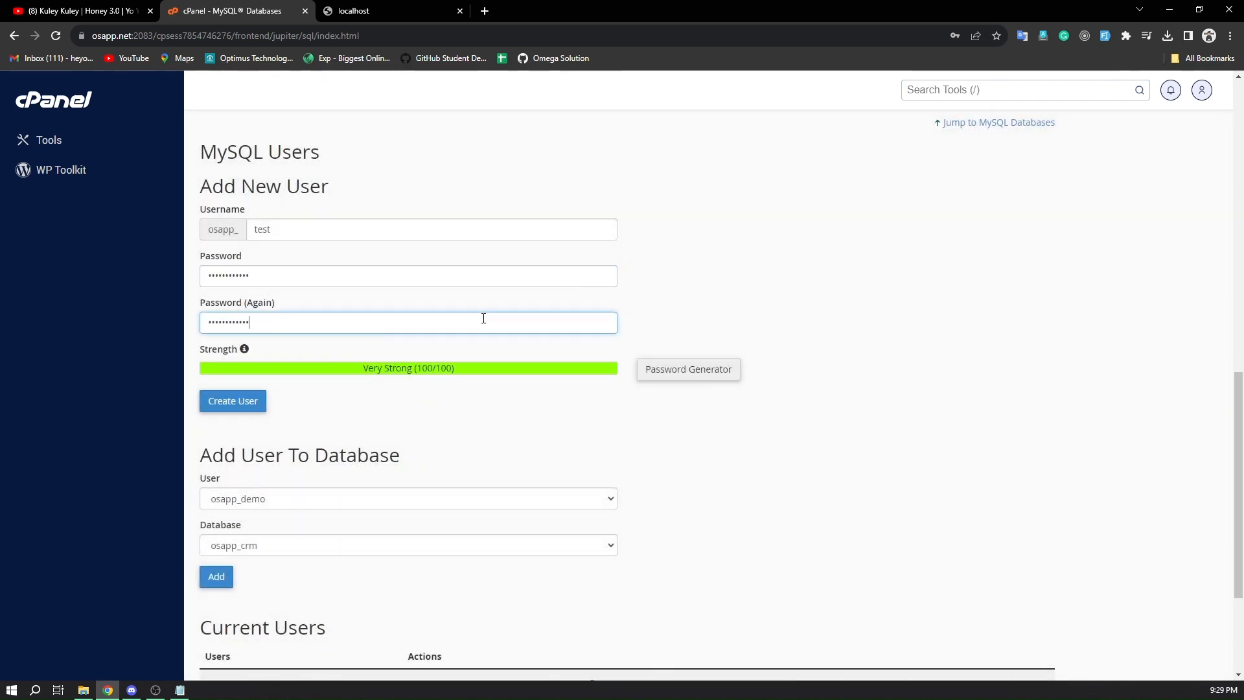
left_click(243, 414)
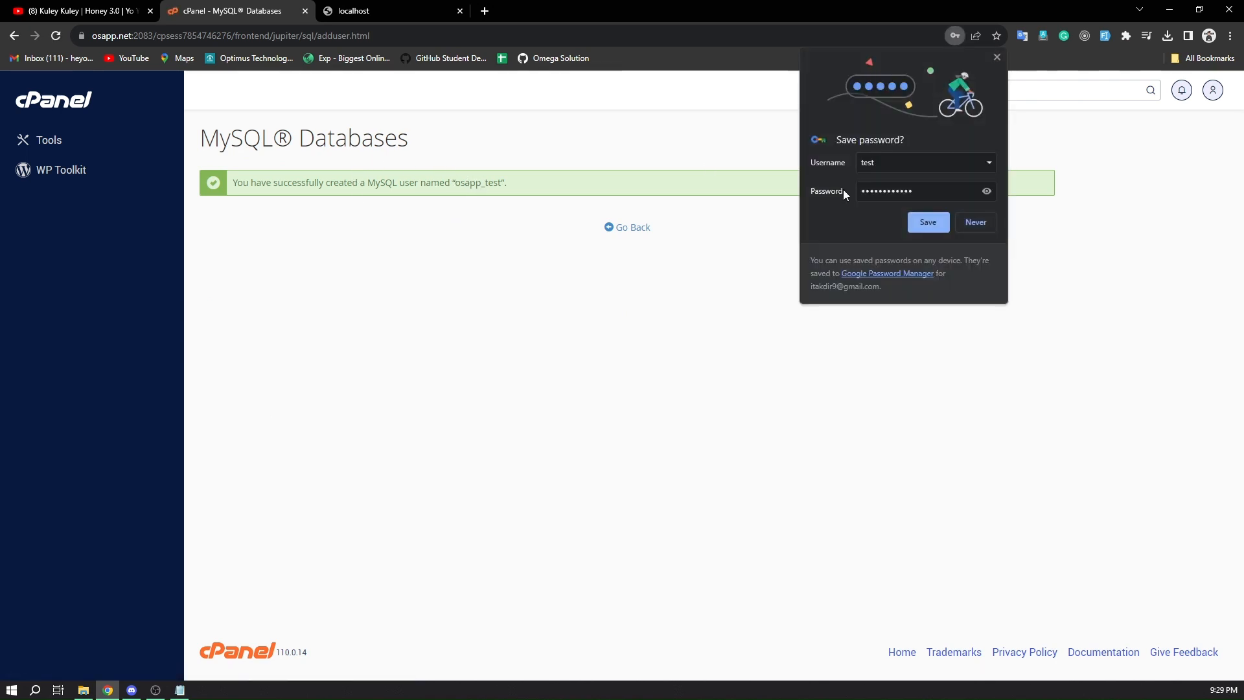
left_click(977, 226)
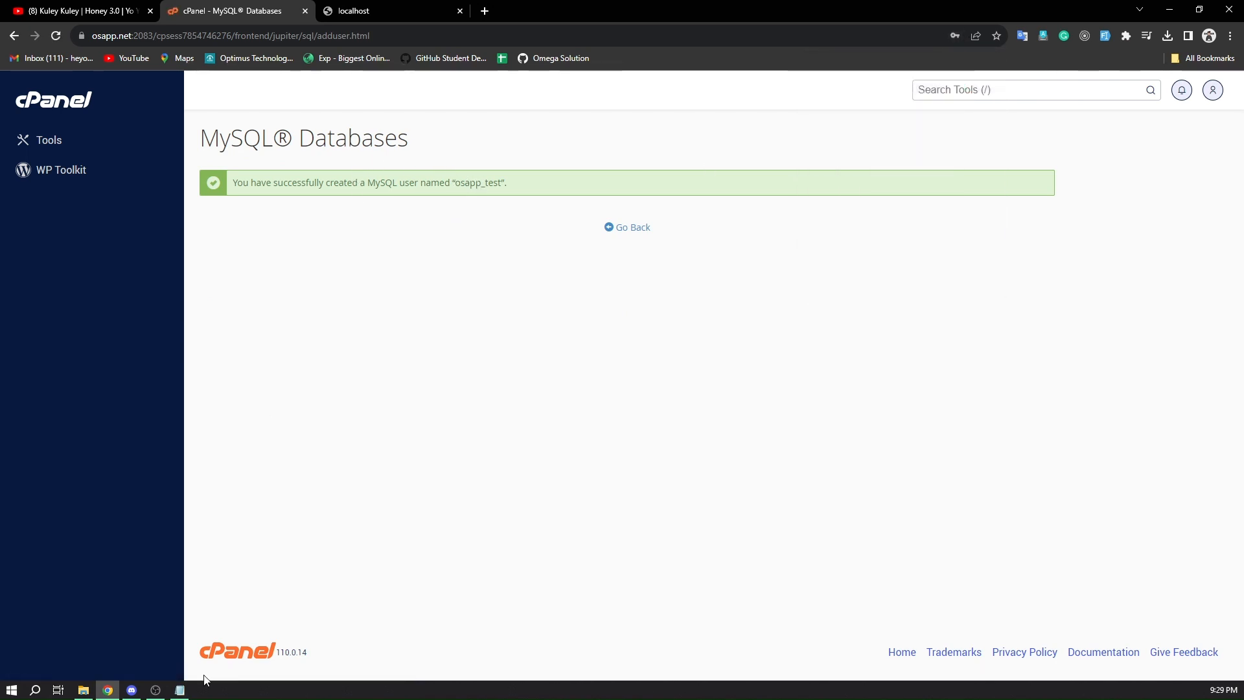
Add the lines "user osapp_test" and "pass -" with the generated password to the Notepad note, then return to the browser
left_click(181, 691)
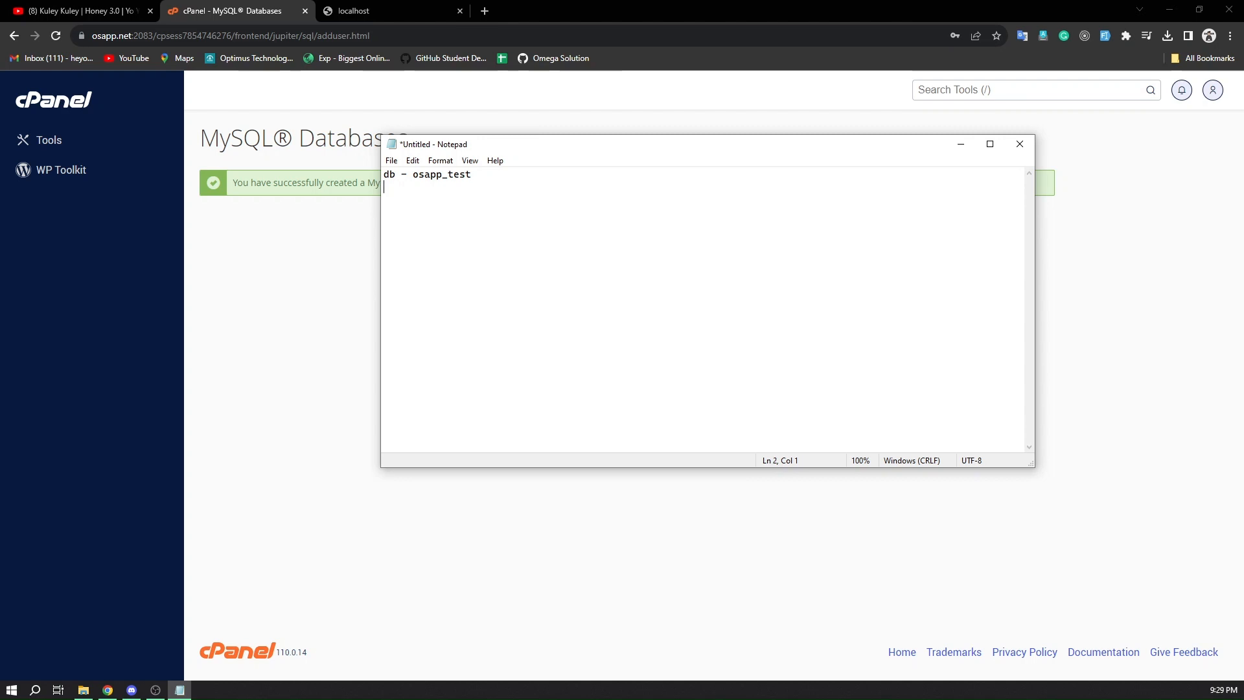
type("name")
key("BackSpace")
key("BackSpace")
type("user osapp_test")
key("Return")
type("pass -")
key("BackSpace")
key("ctrl+v")
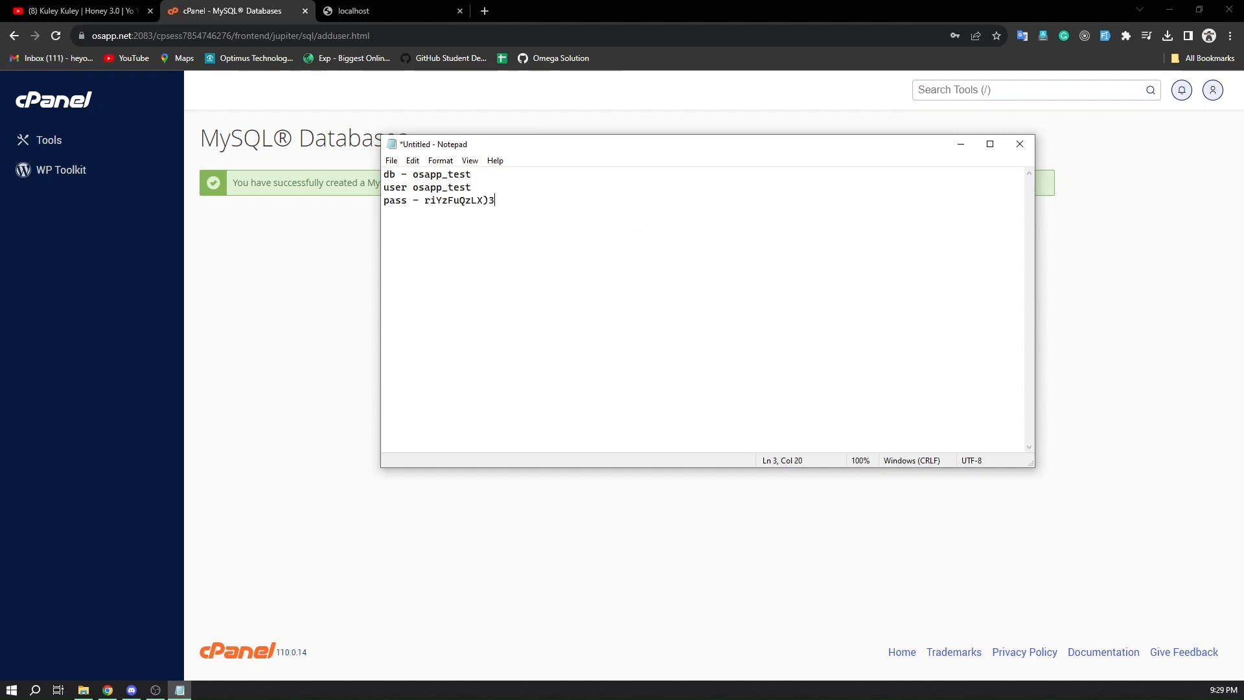
left_click(281, 282)
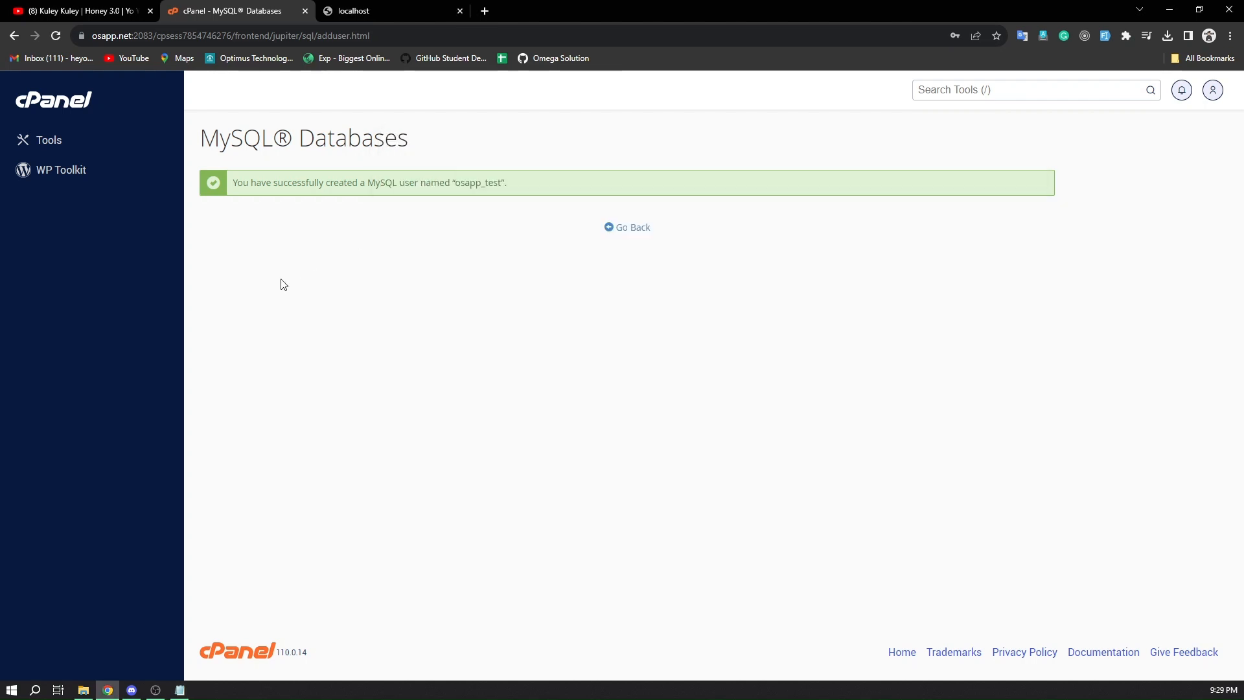
Go back to the MySQL Databases page and choose user osapp_test and database osapp_test under Add User To Database
left_click(632, 232)
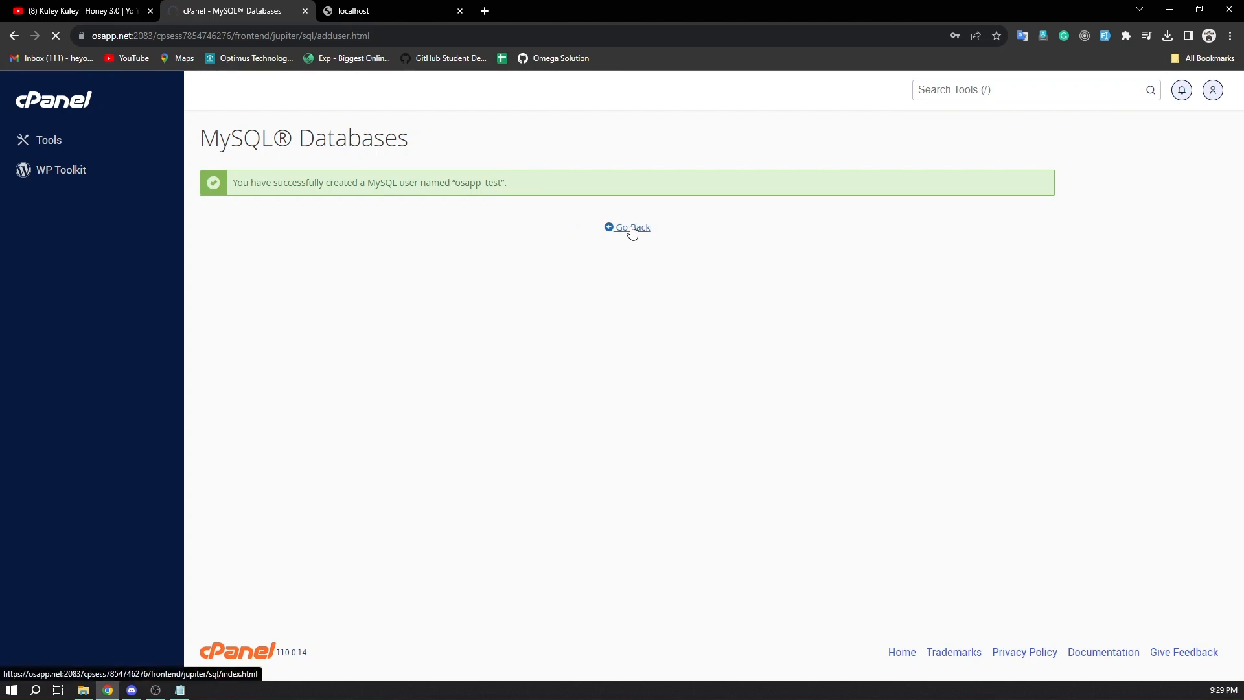
scroll(632, 232, "down", 7)
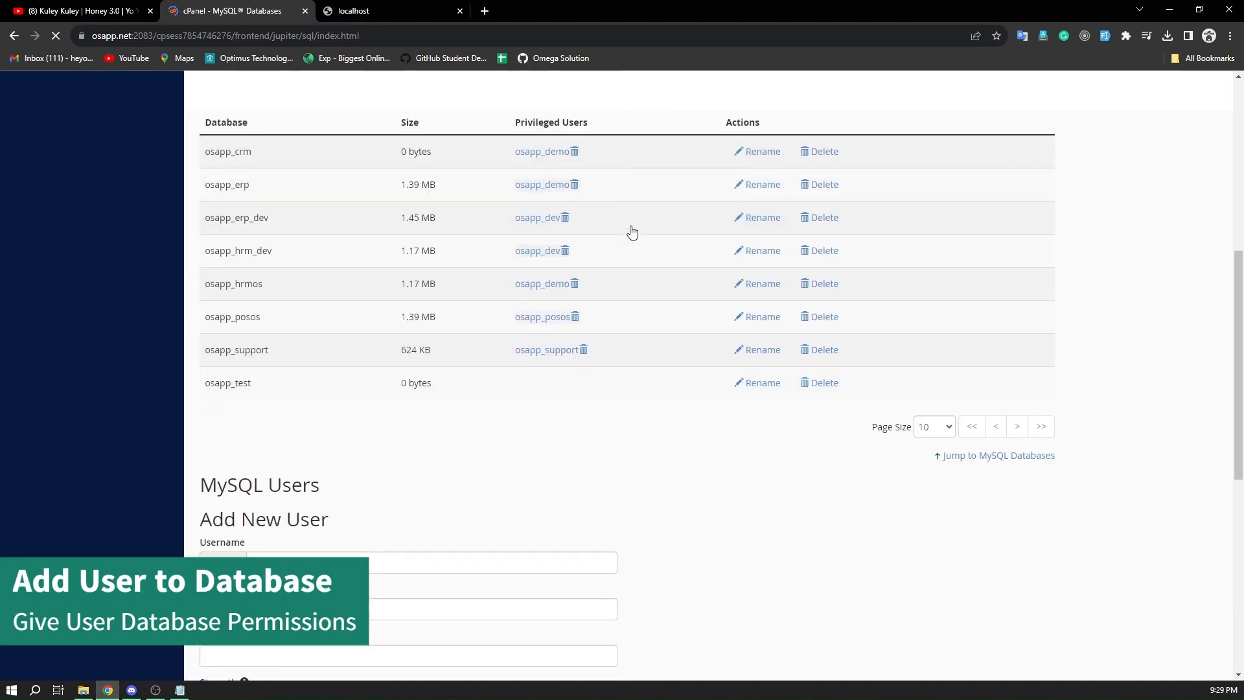
scroll(632, 231, "down", 8)
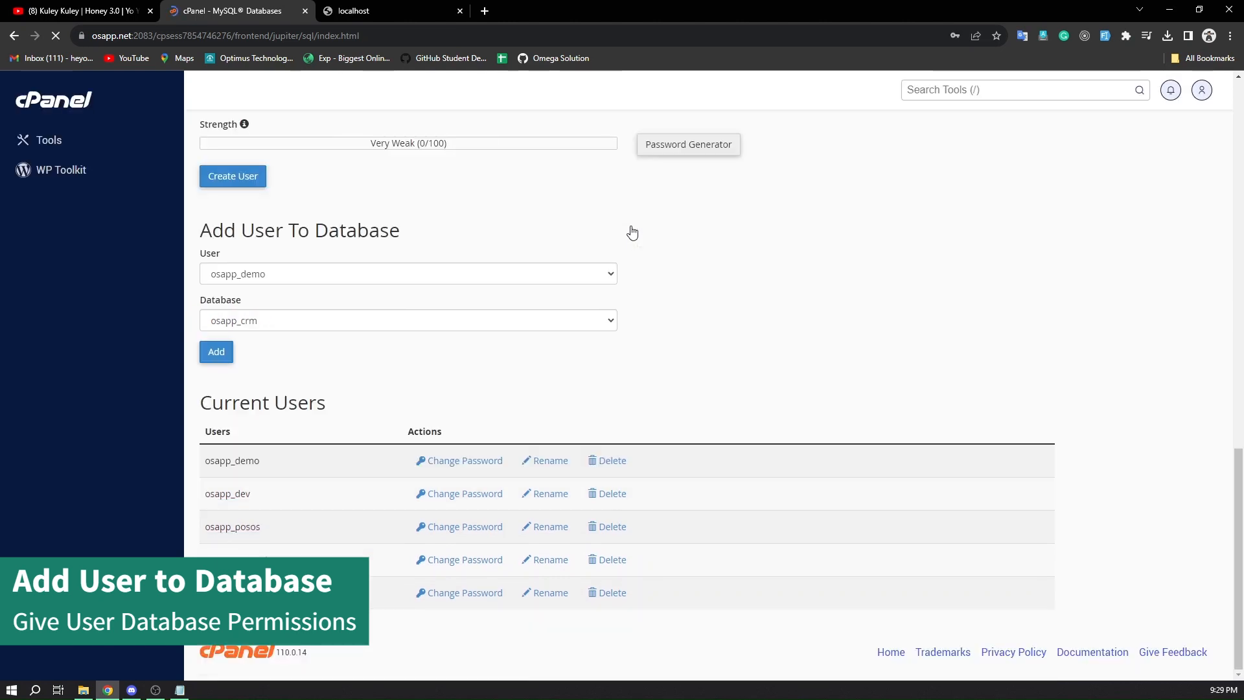
left_click(263, 279)
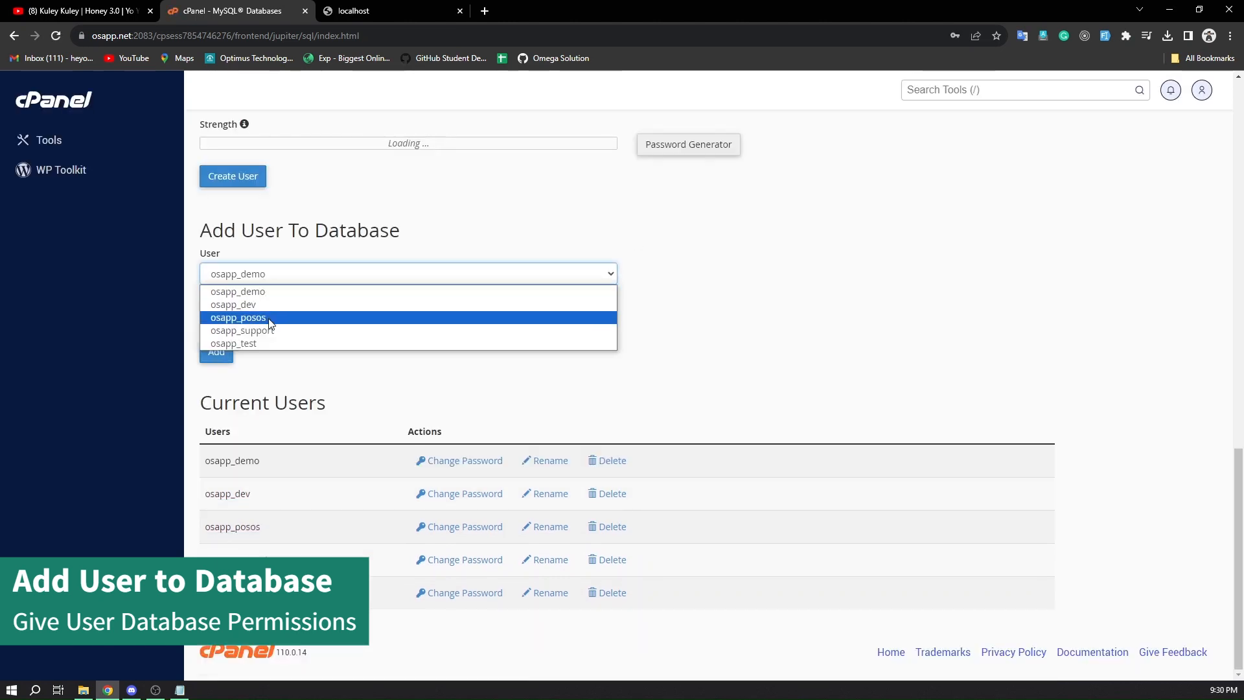
left_click(275, 343)
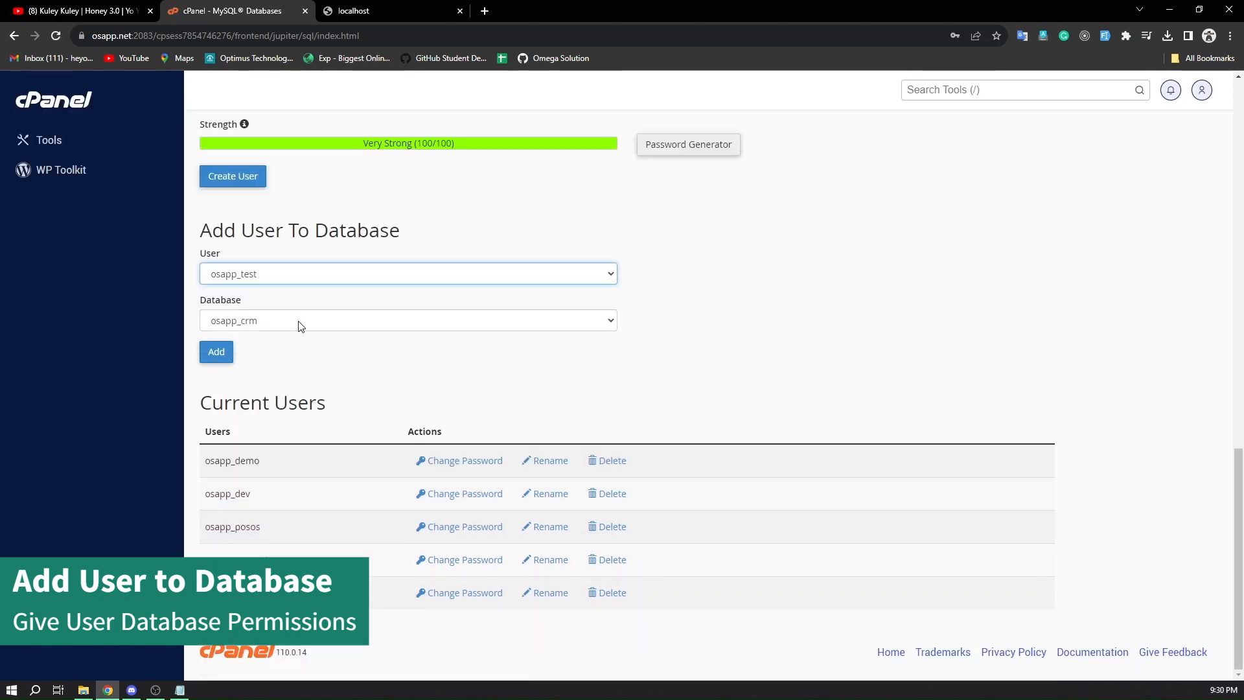
left_click(298, 320)
left_click(295, 428)
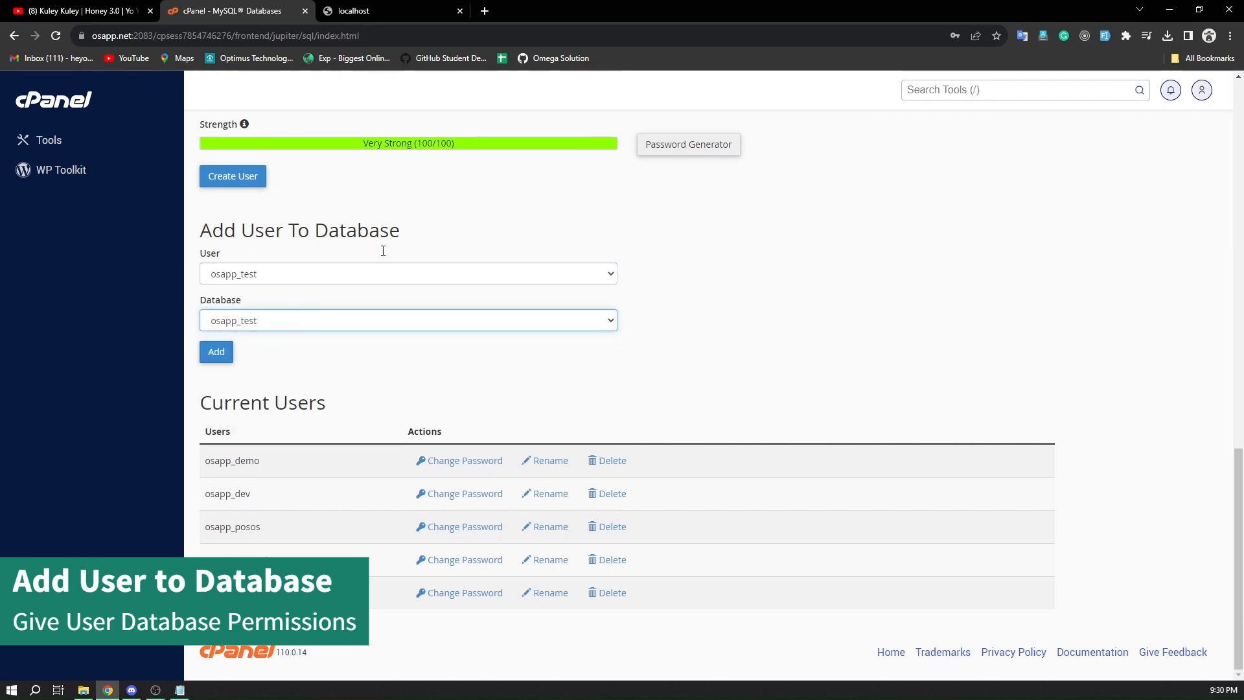
Add the selected user to the database and save it with ALL PRIVILEGES granted
left_click(212, 357)
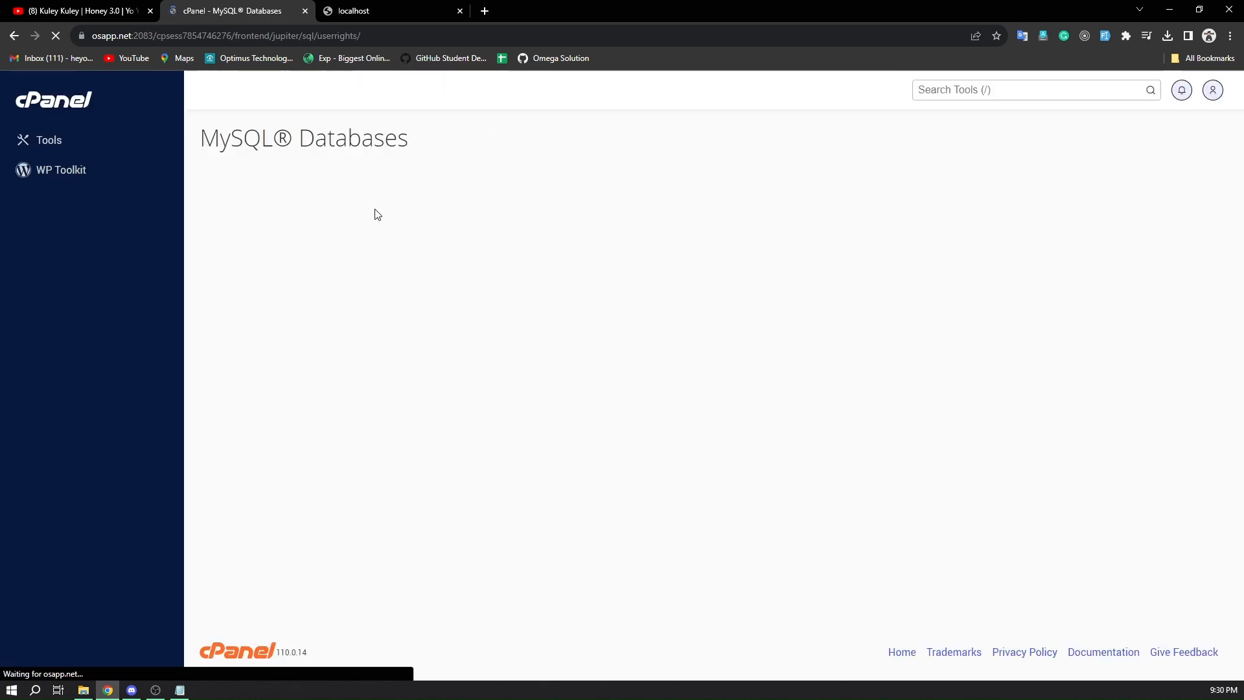
left_click(256, 252)
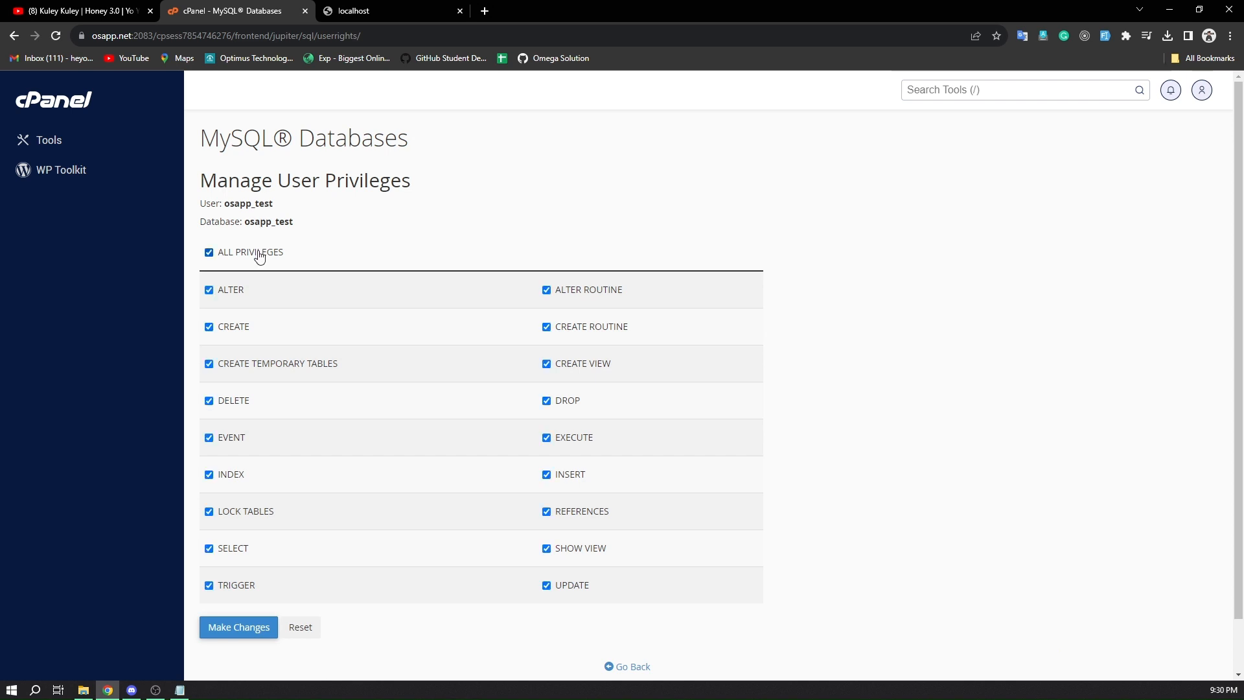
left_click(258, 622)
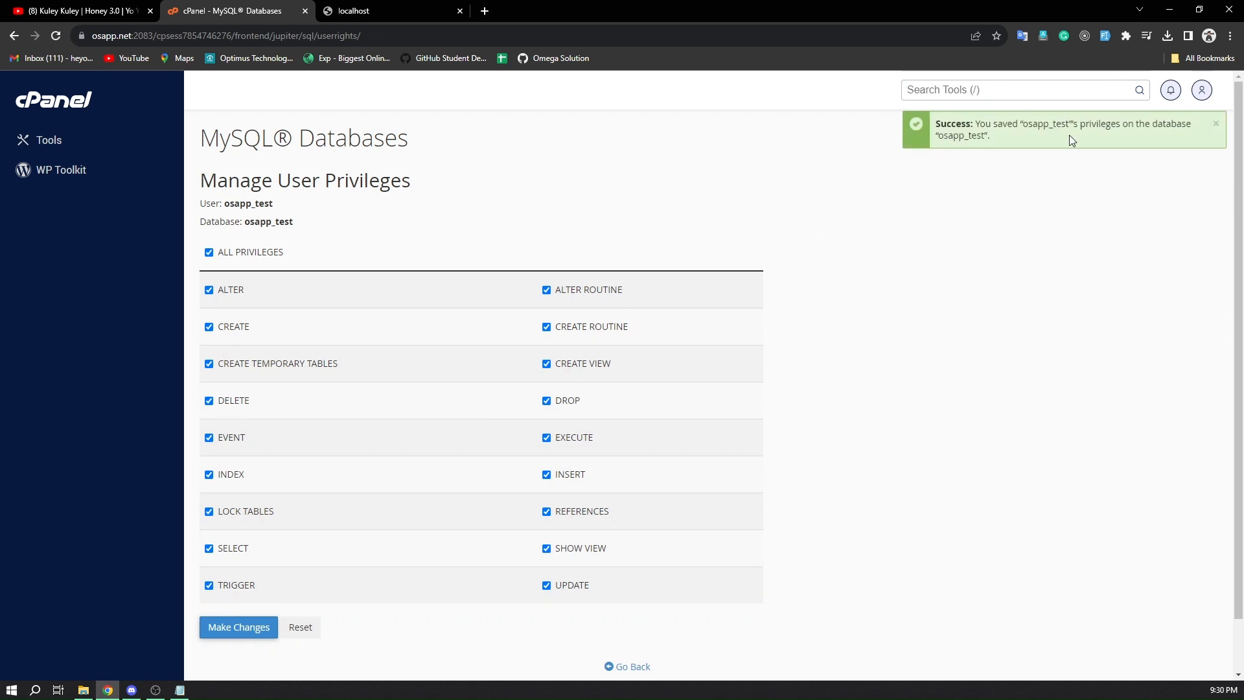
Search the cPanel tools for "file", launch File Manager and open the api.erpos.osapp.net folder
left_click(1047, 90)
type("file")
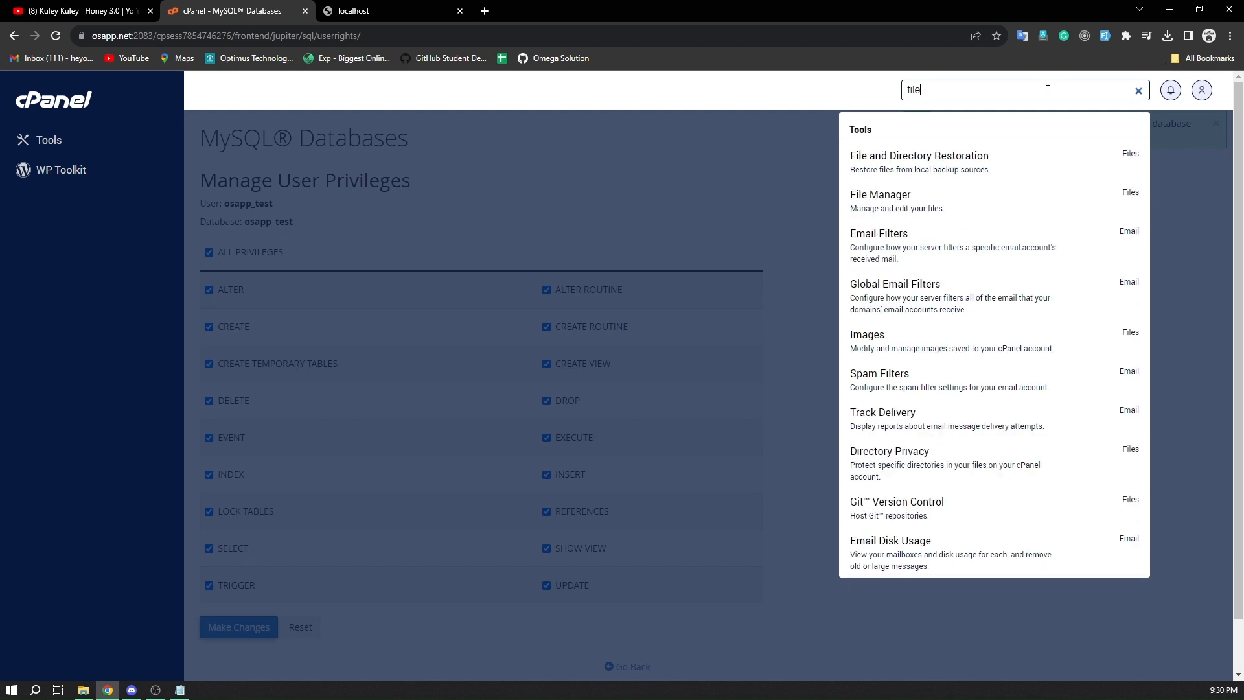
left_click(996, 211)
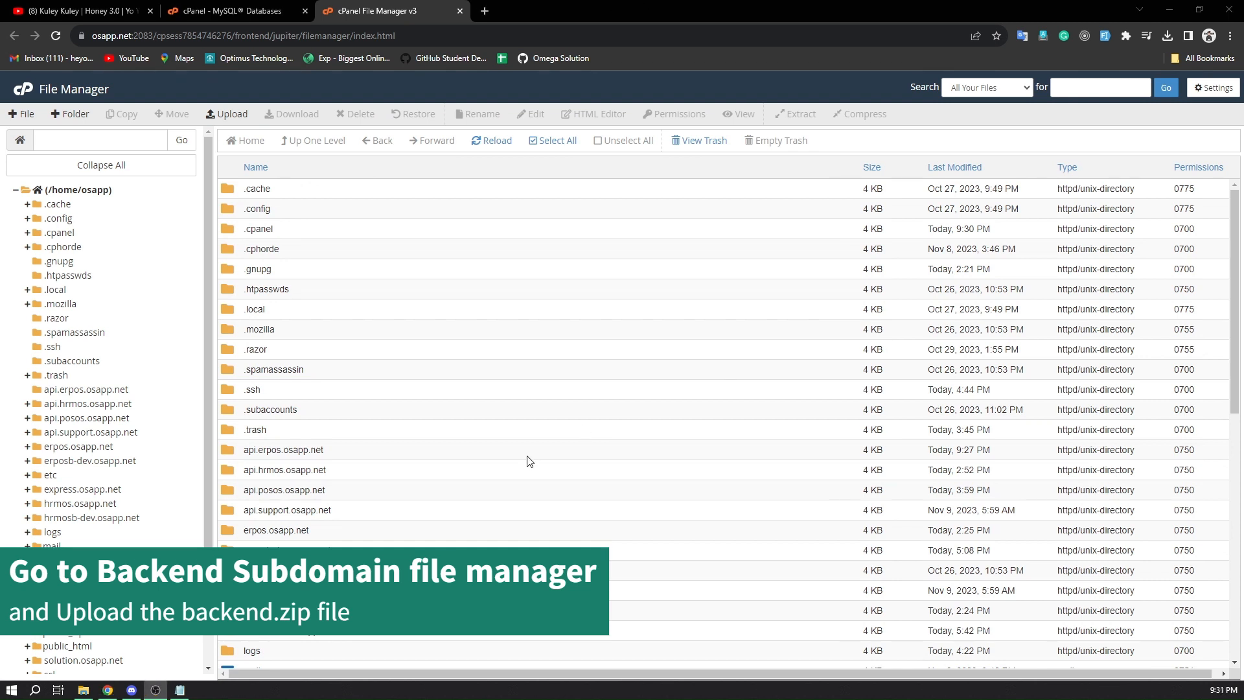
double_click(344, 449)
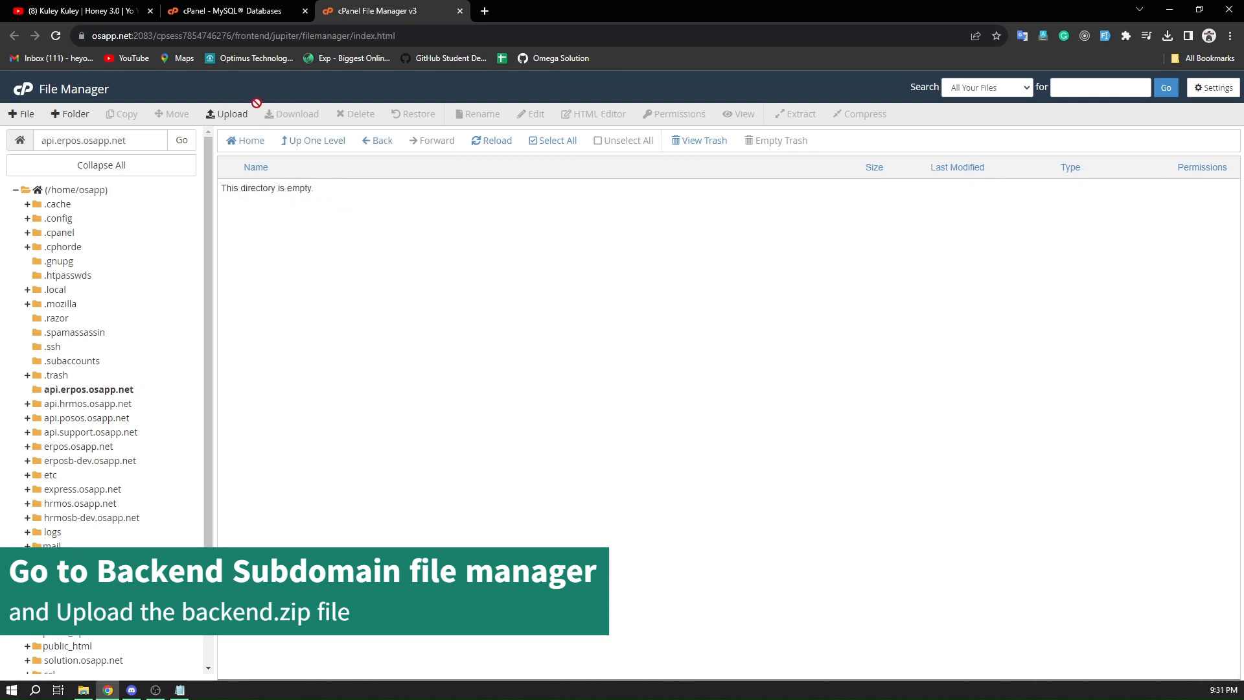
Upload backend.zip from the local source-code/backend folder to api.erpos.osapp.net and return to that directory
left_click(236, 114)
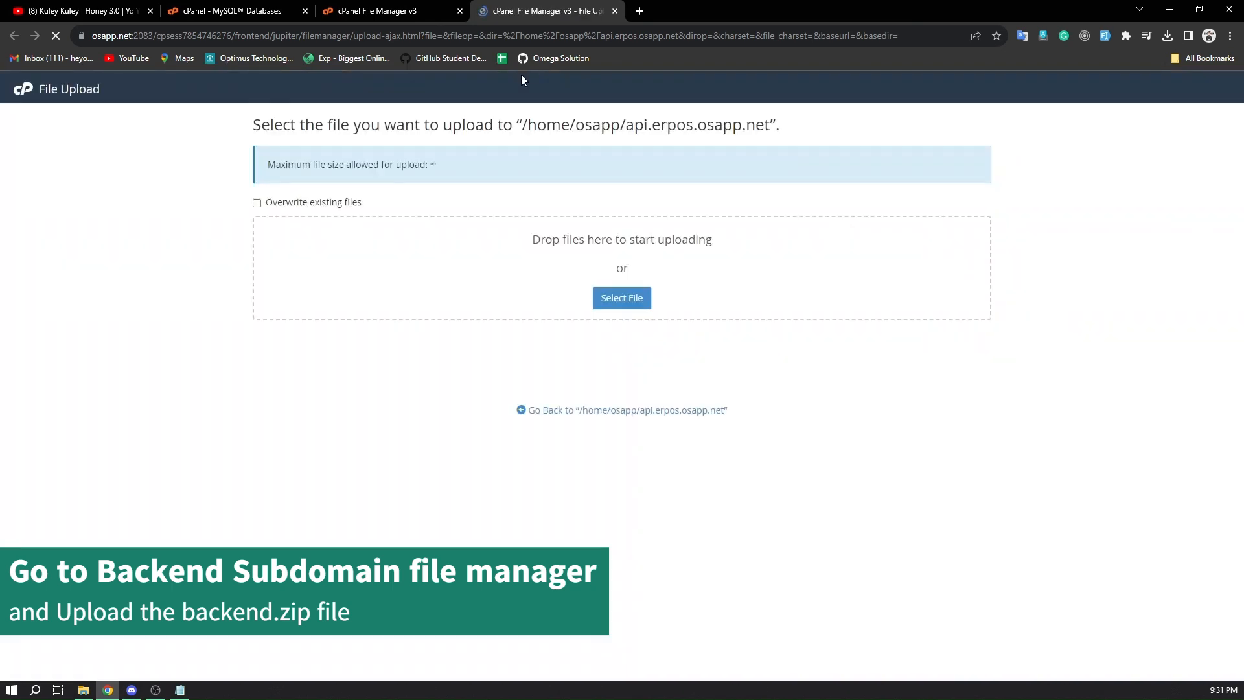
left_click(617, 299)
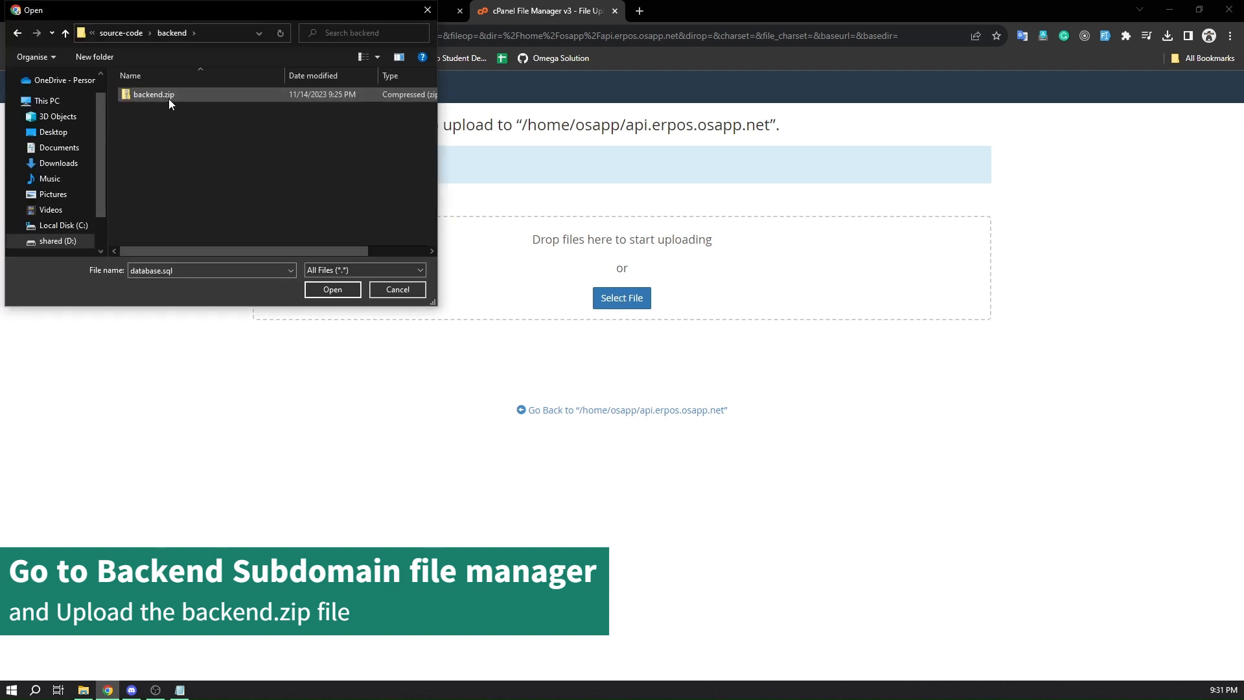
left_click(162, 95)
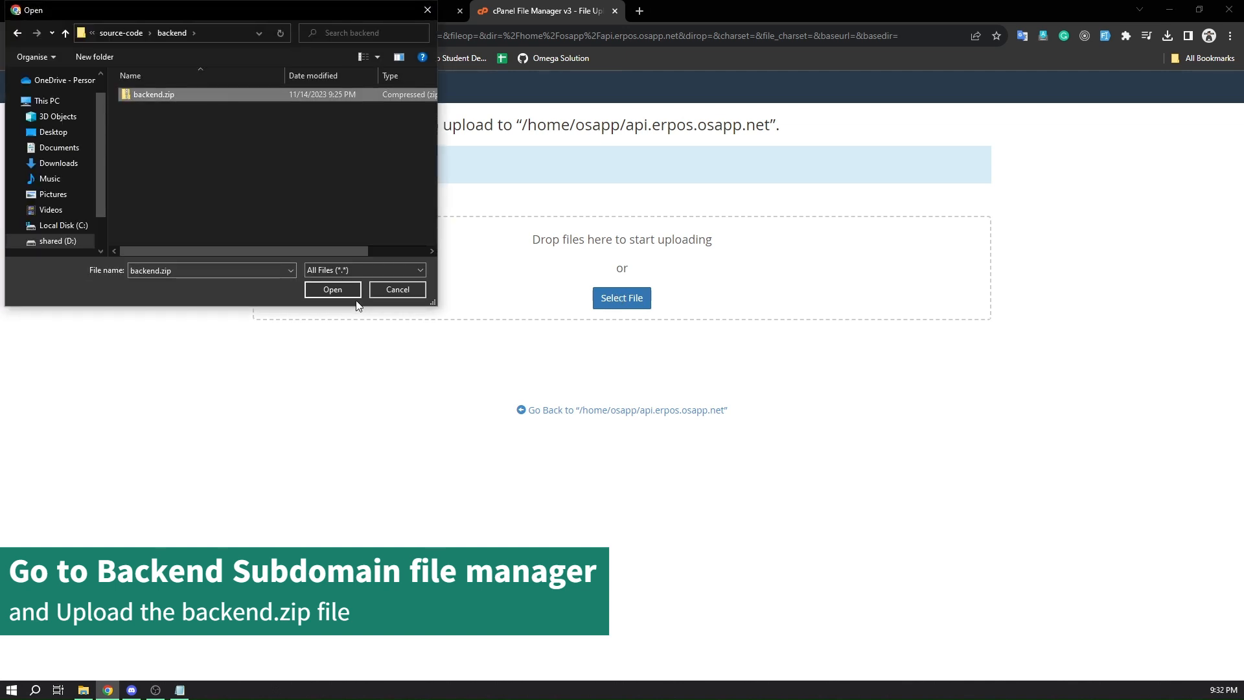
left_click(332, 289)
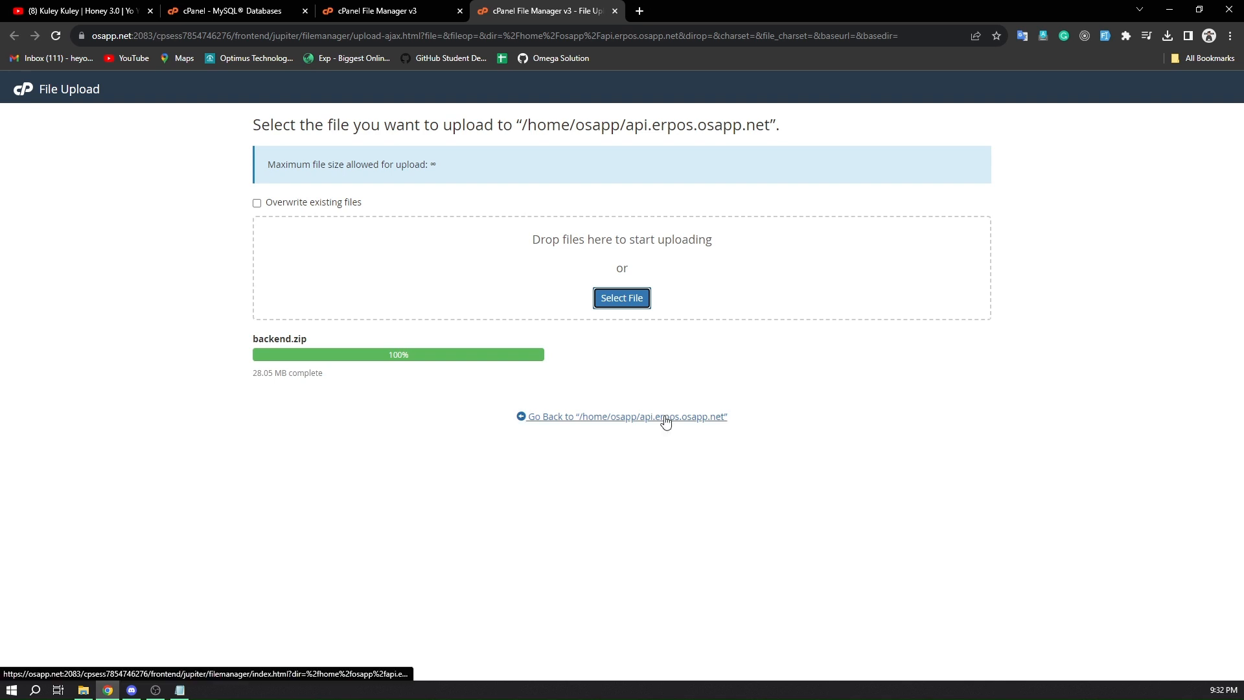
left_click(666, 420)
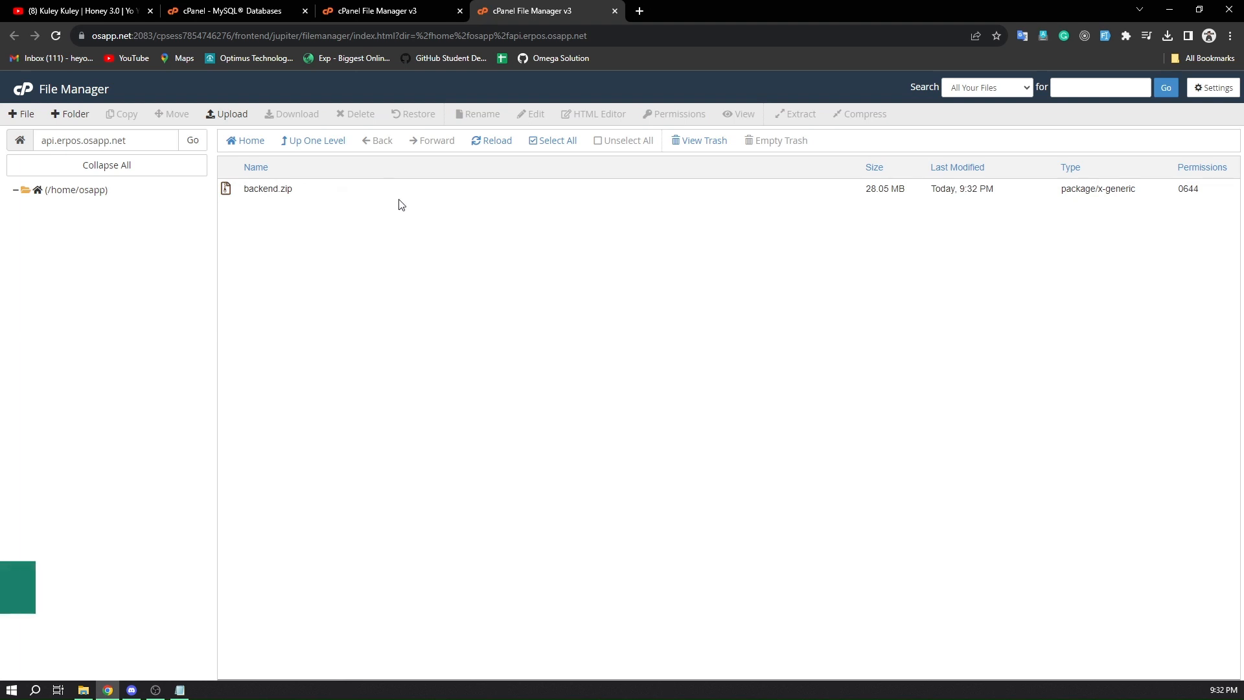
Extract backend.zip into /api.erpos.osapp.net
left_click(344, 197)
right_click(344, 196)
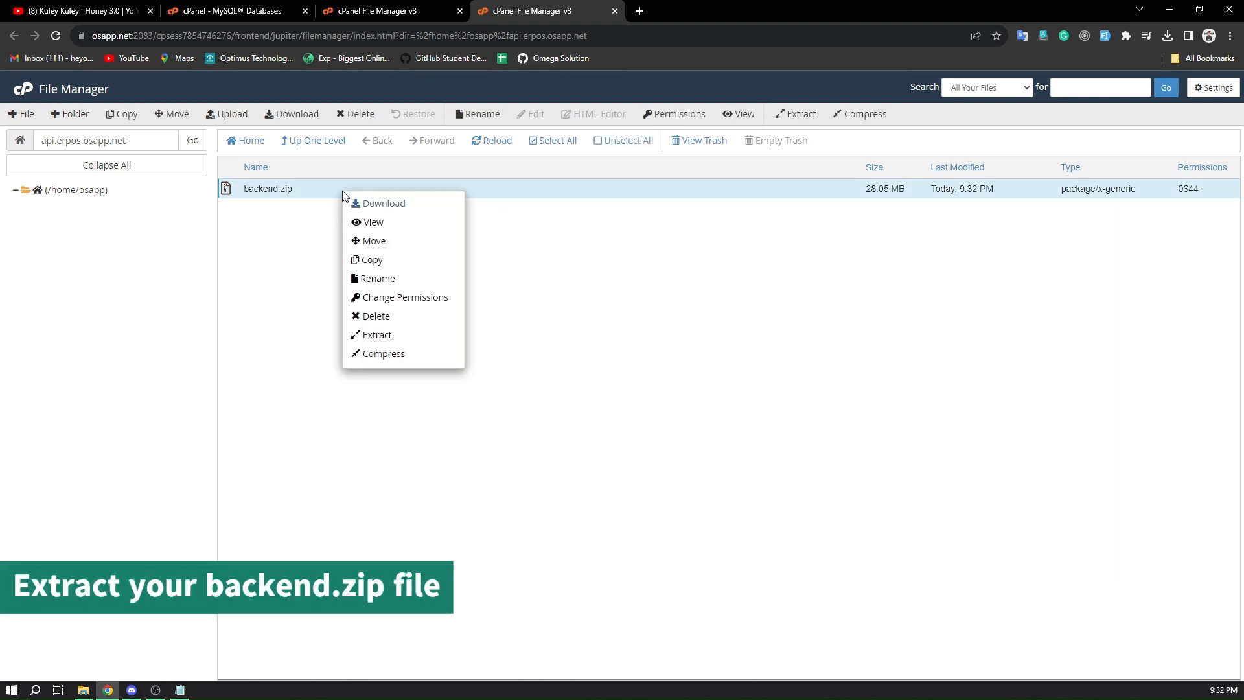
left_click(409, 337)
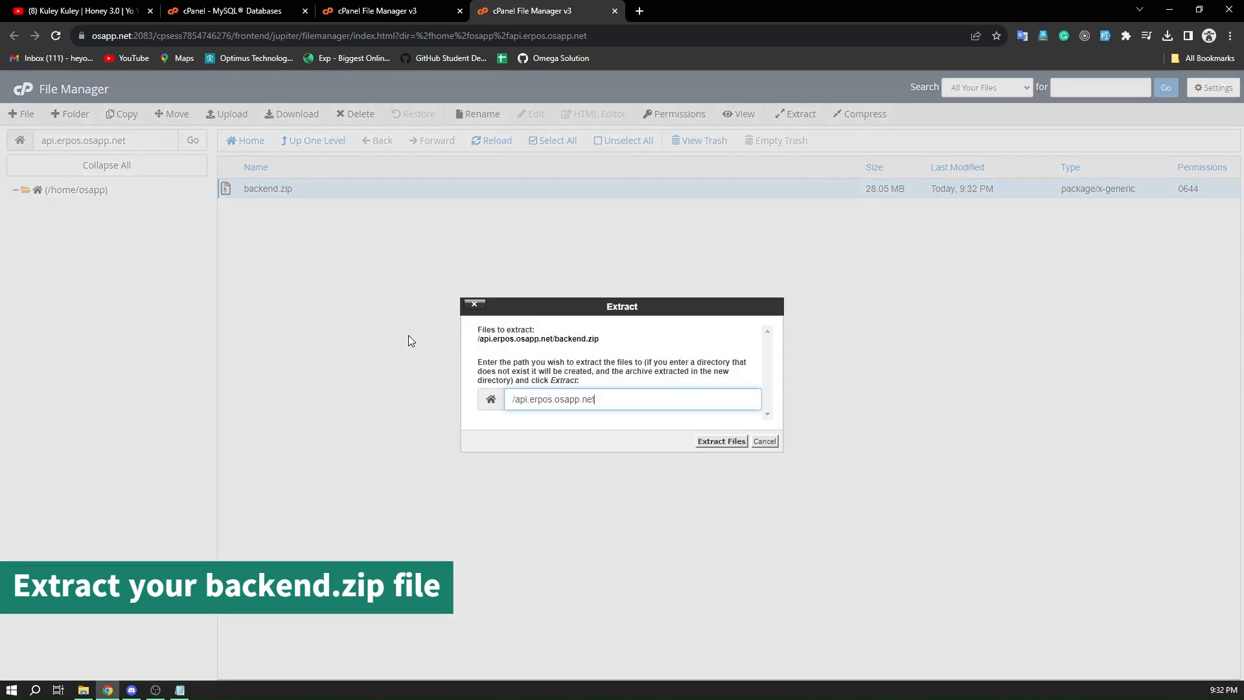
left_click(719, 442)
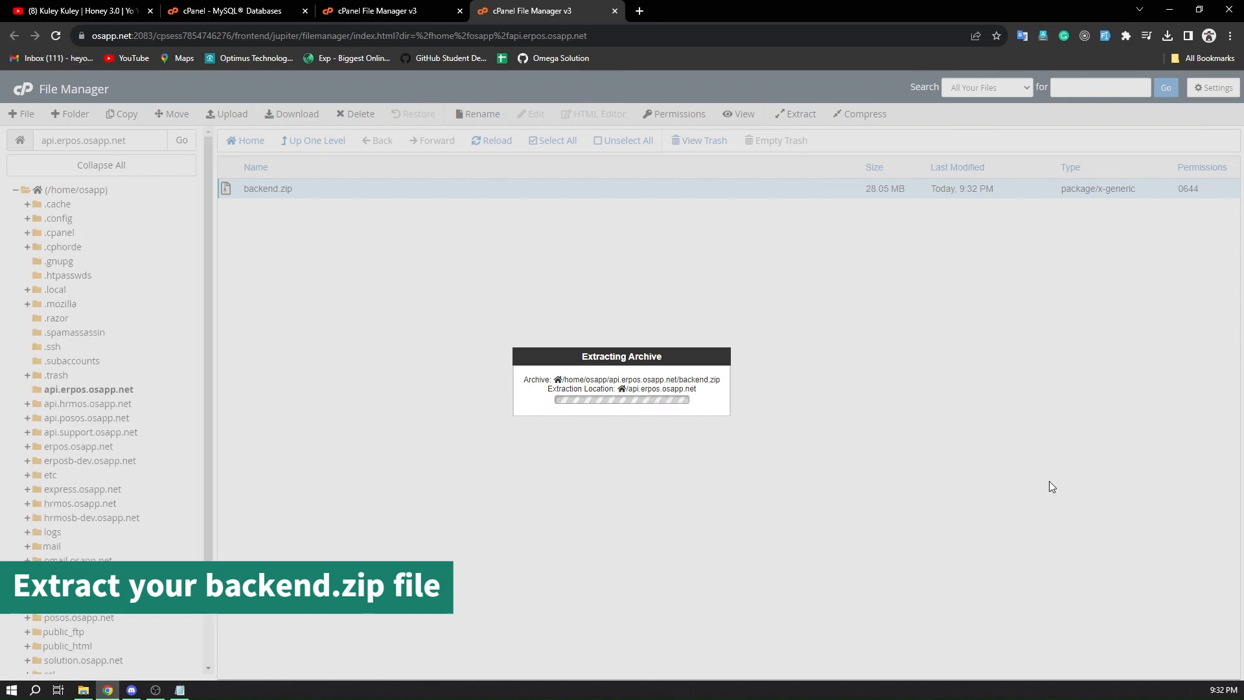
Open the extracted .env file in the file editor, accepting the encoding prompt
scroll(409, 415, "down", 1)
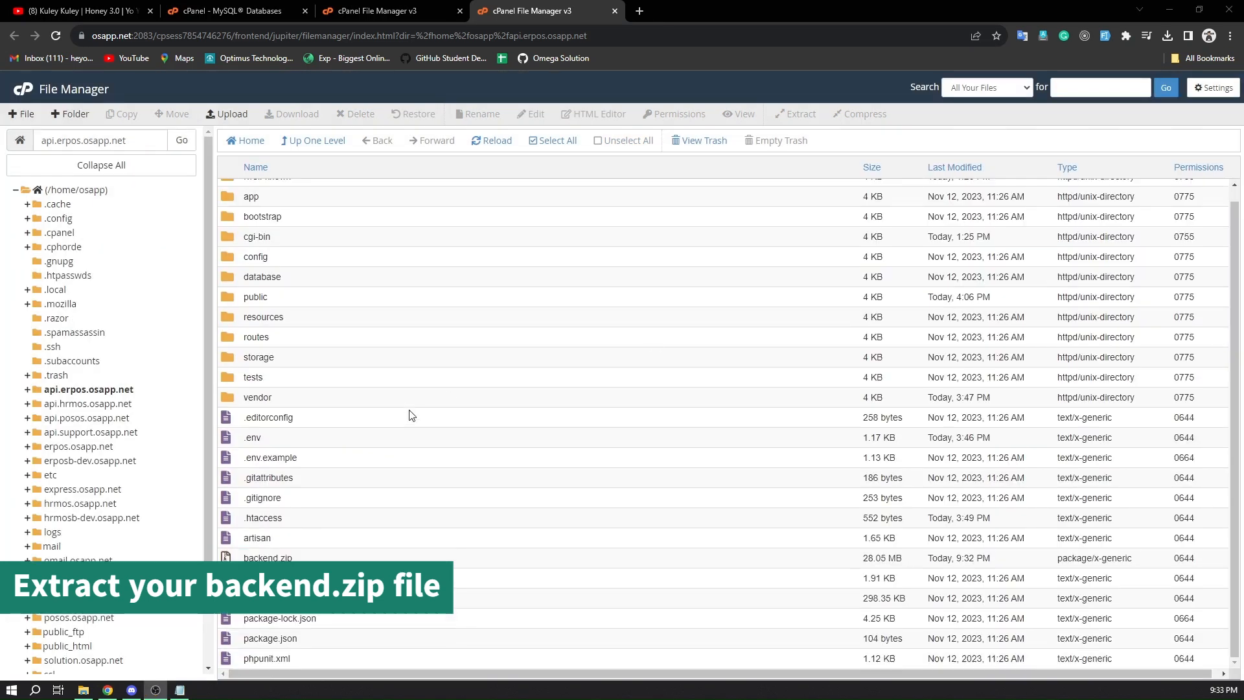
left_click(316, 444)
right_click(313, 442)
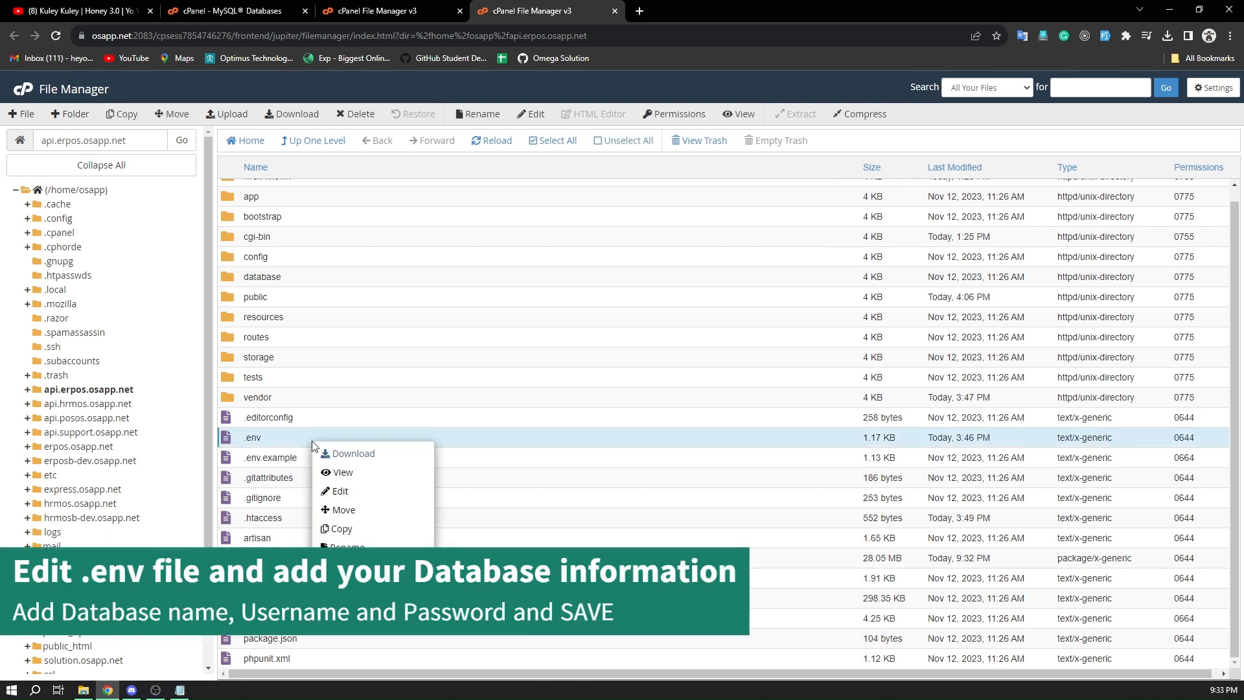
left_click(356, 488)
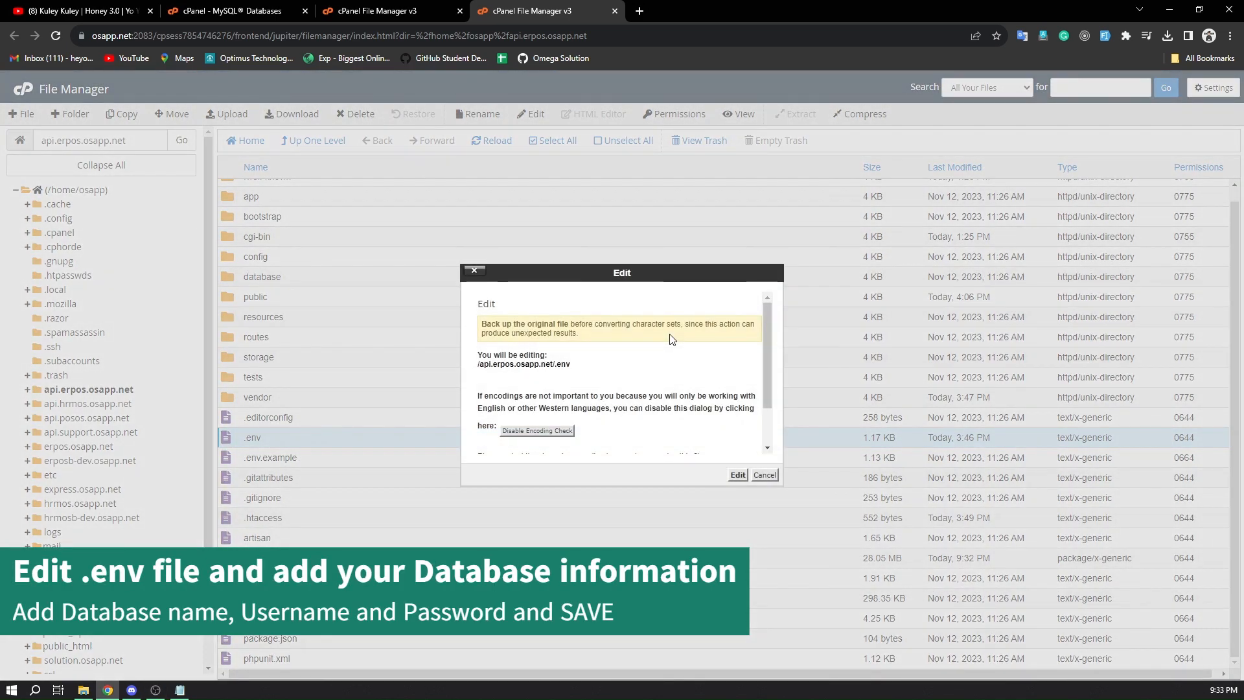
left_click(737, 475)
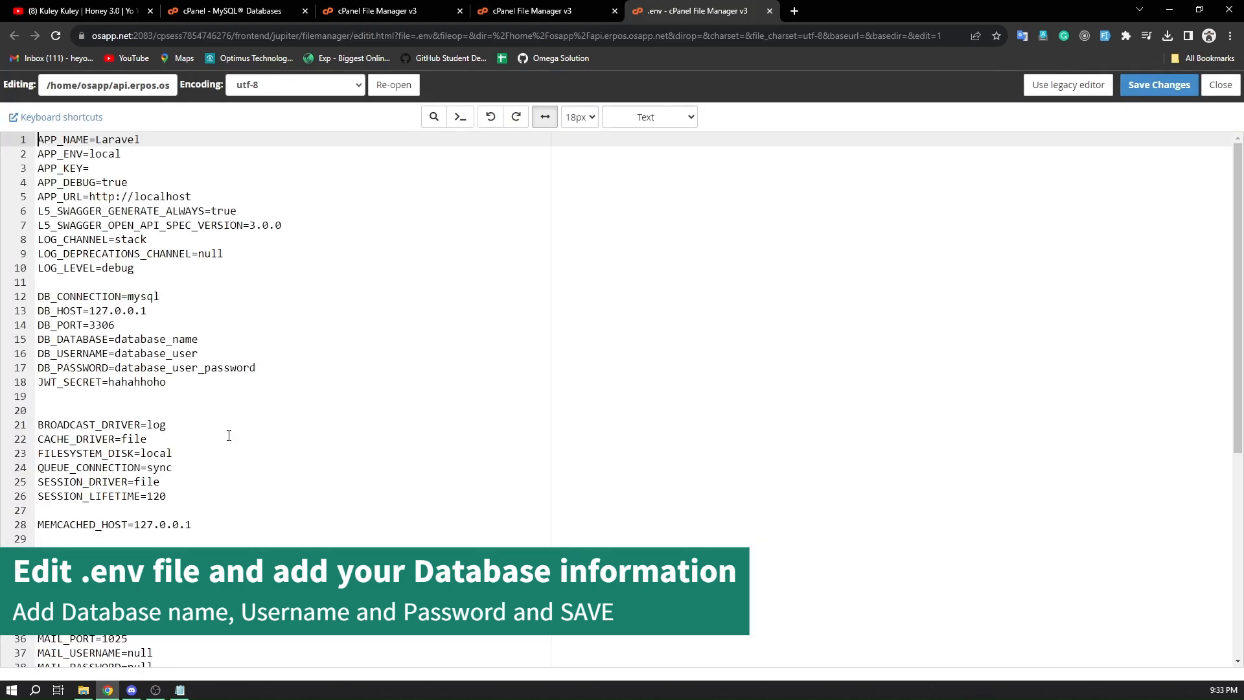
Copy osapp_test from the Notepad note and set it as both DB_DATABASE and DB_USERNAME in the .env file
double_click(188, 341)
left_click(179, 689)
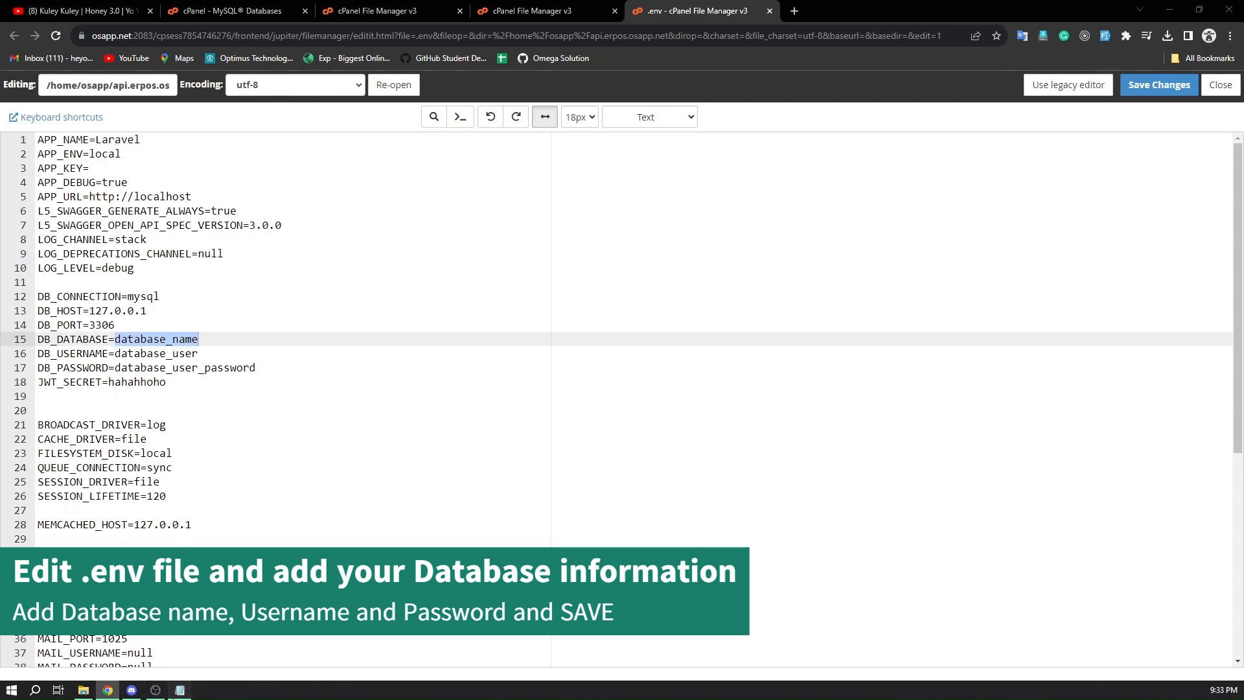
double_click(469, 173)
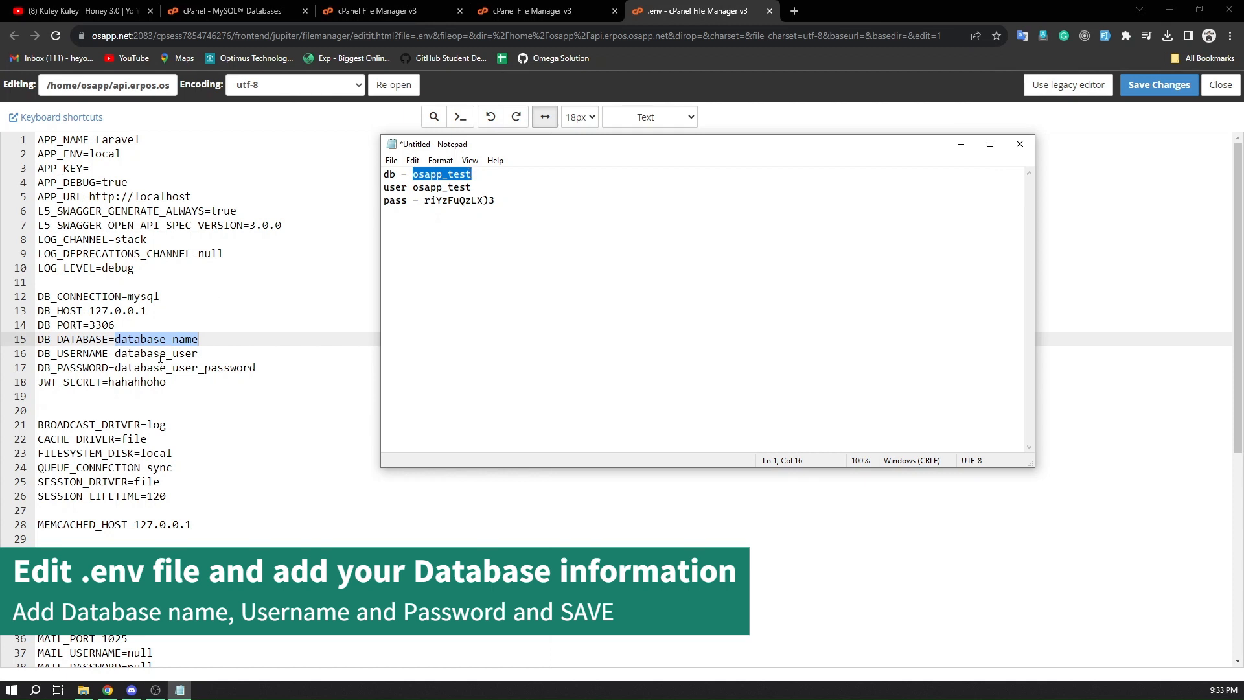
key("alt+Tab")
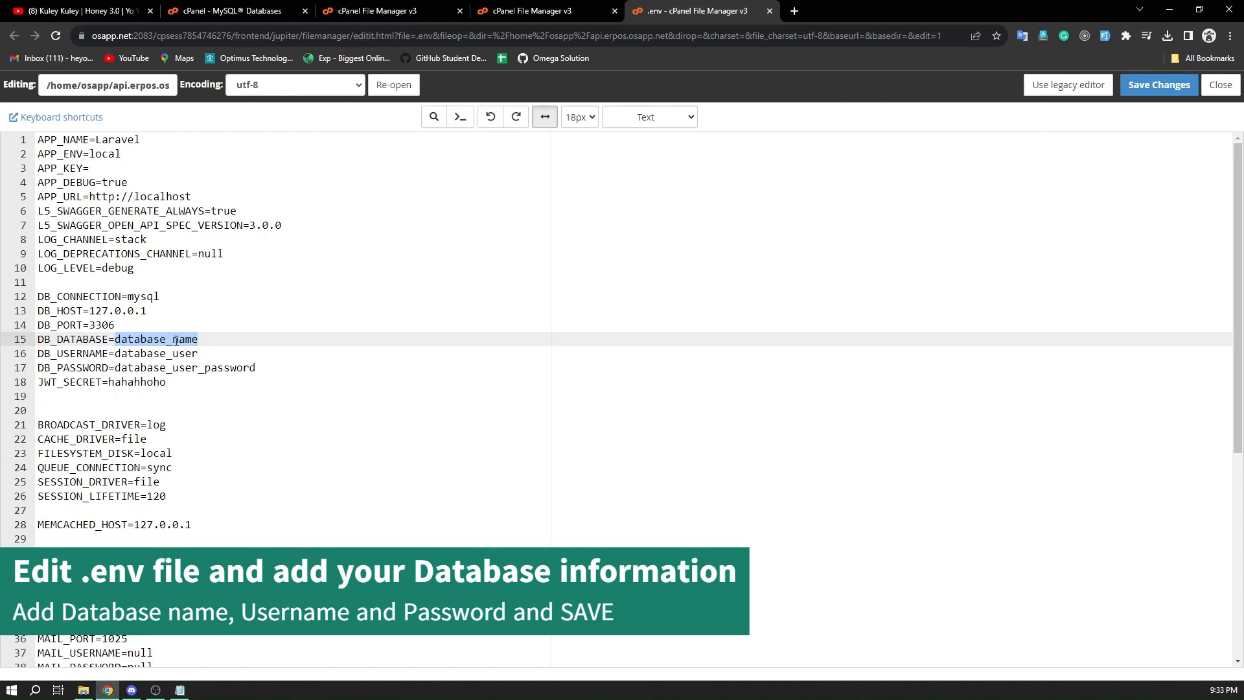
type("osapp_test")
double_click(180, 353)
type("osapp_test")
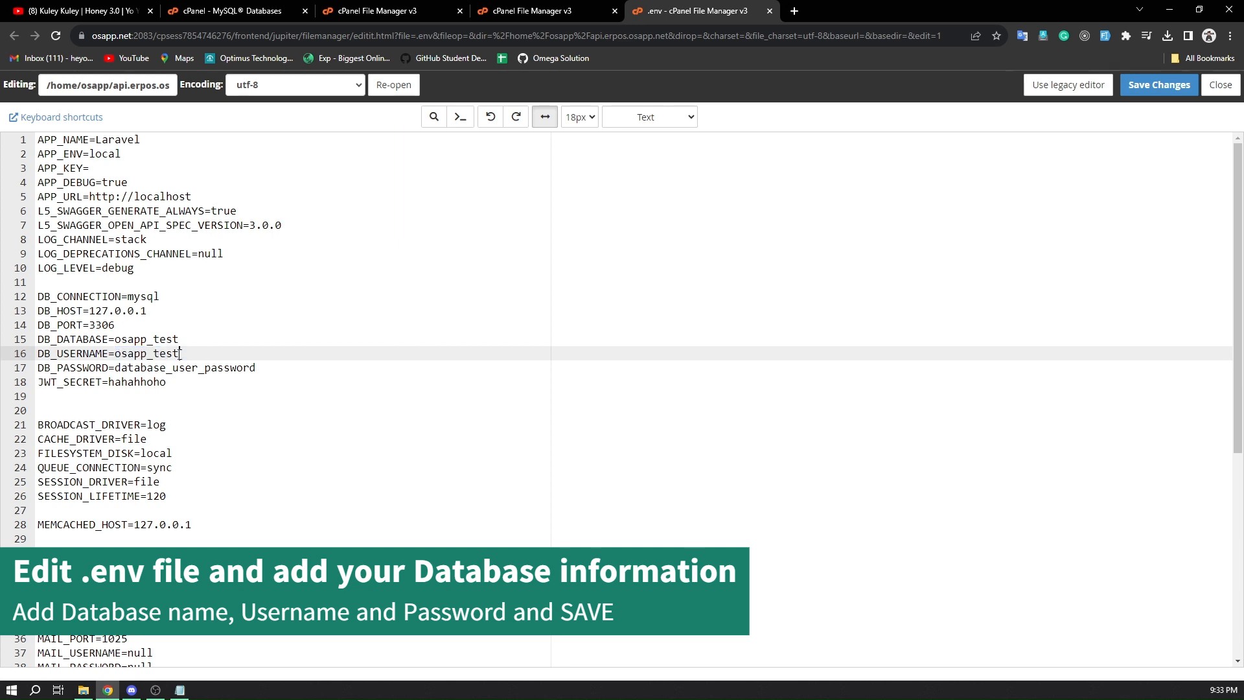
Copy the database user's password from the Notepad note into DB_PASSWORD and save the .env file
left_click(180, 690)
double_click(466, 200)
key("ctrl+c")
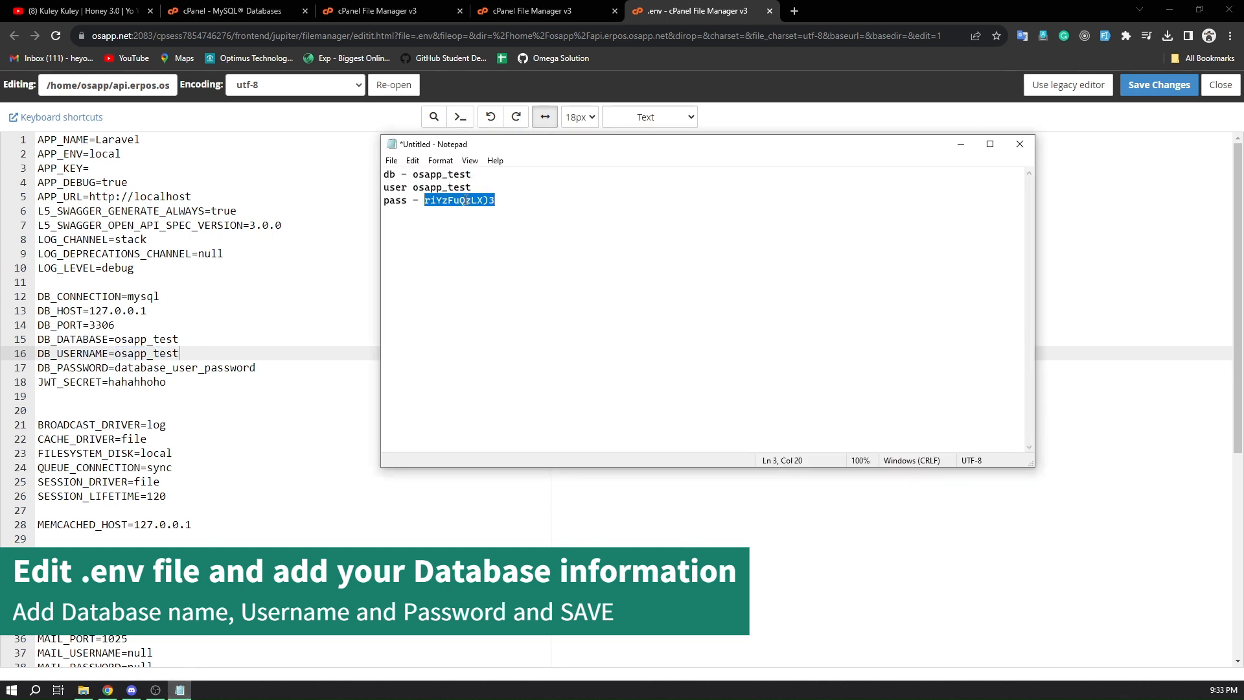
double_click(189, 367)
key("ctrl+v")
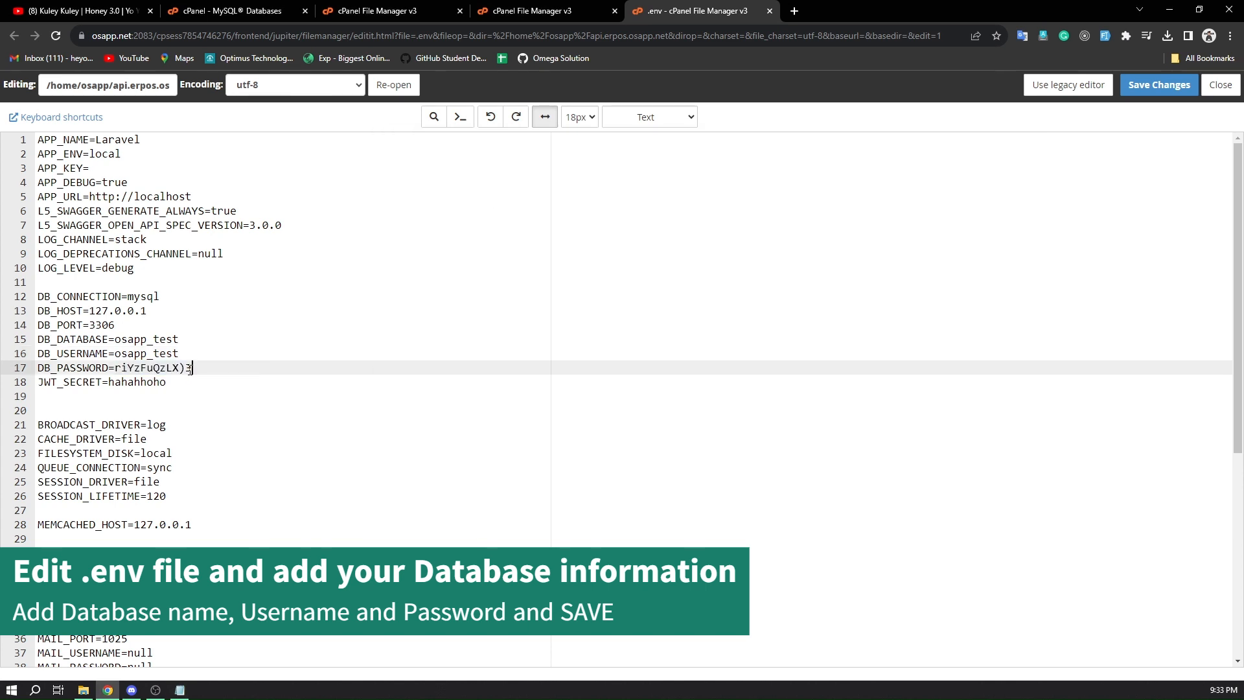
left_click(1154, 89)
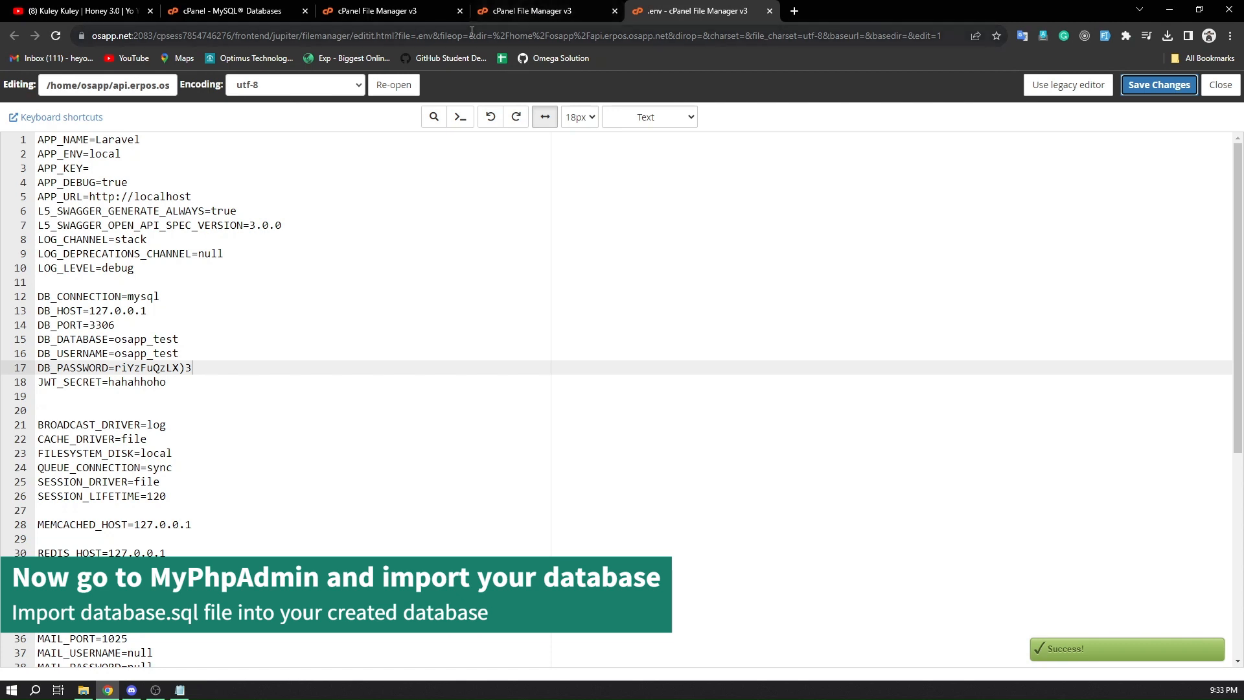
Return to the cPanel MySQL Databases page, search the tools for "php" and launch phpMyAdmin
left_click(242, 11)
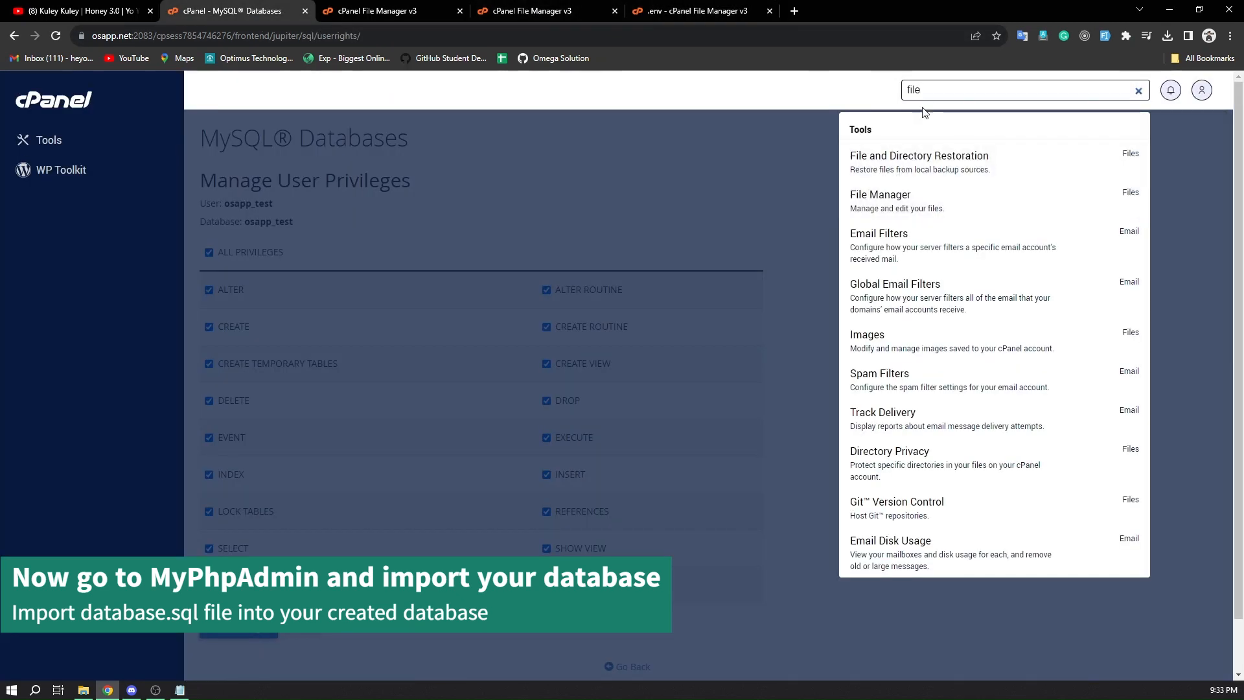
key("BackSpace")
key("BackSpace")
key("BackSpace")
key("BackSpace")
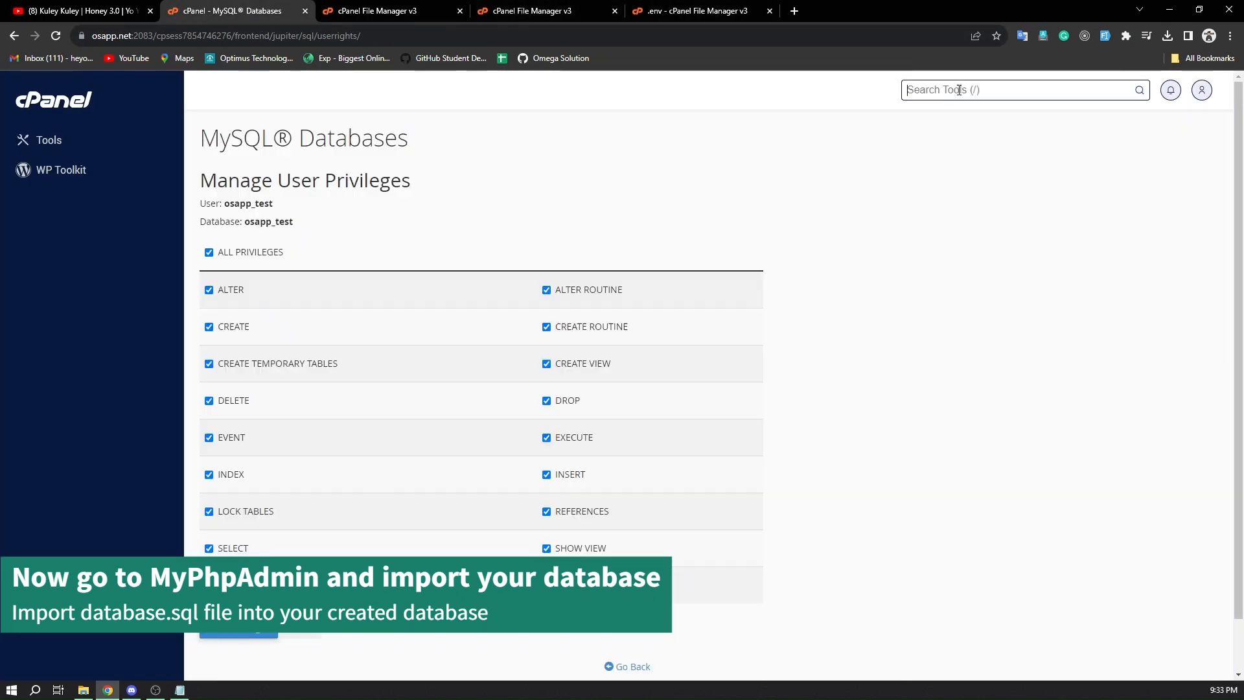
type("php")
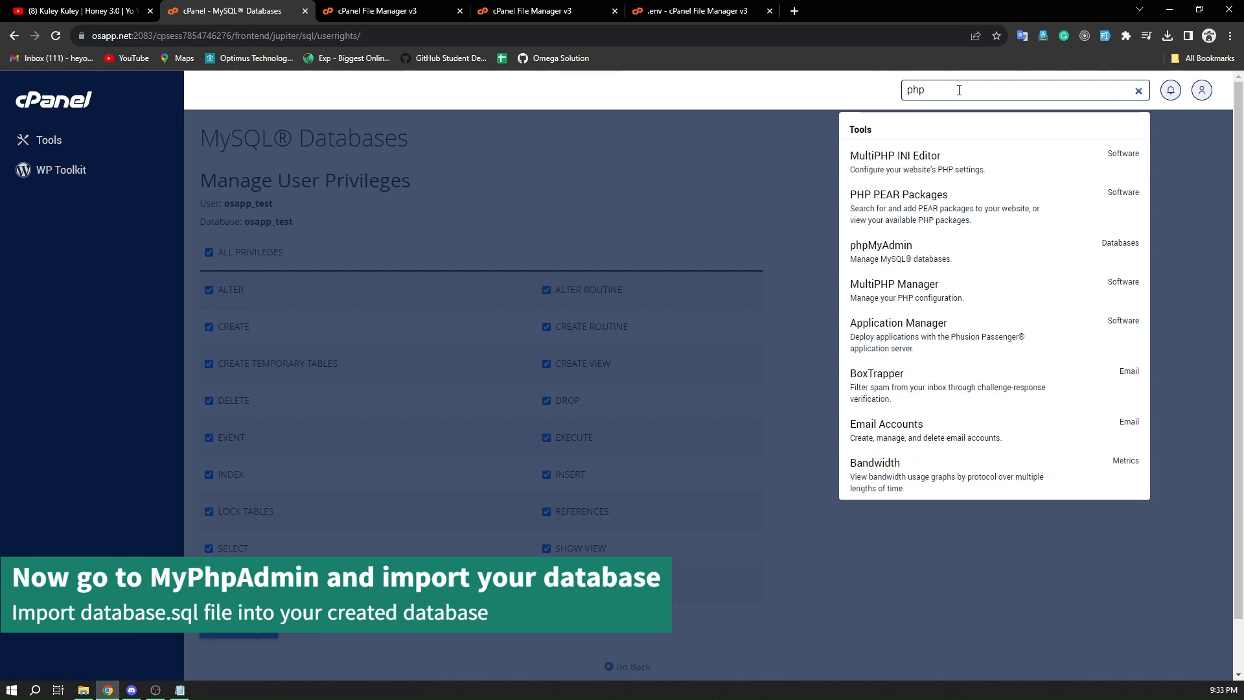
left_click(924, 263)
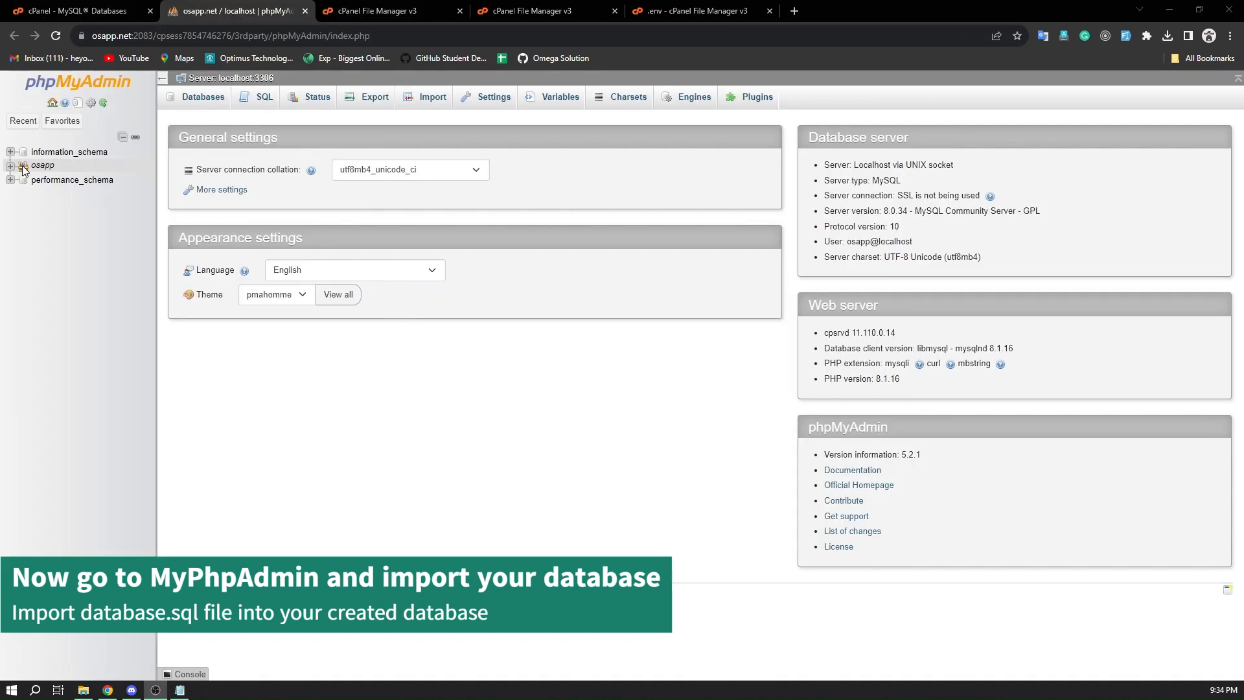
Expand the osapp database group, select the osapp_test database and open its import page
left_click(11, 167)
left_click(11, 166)
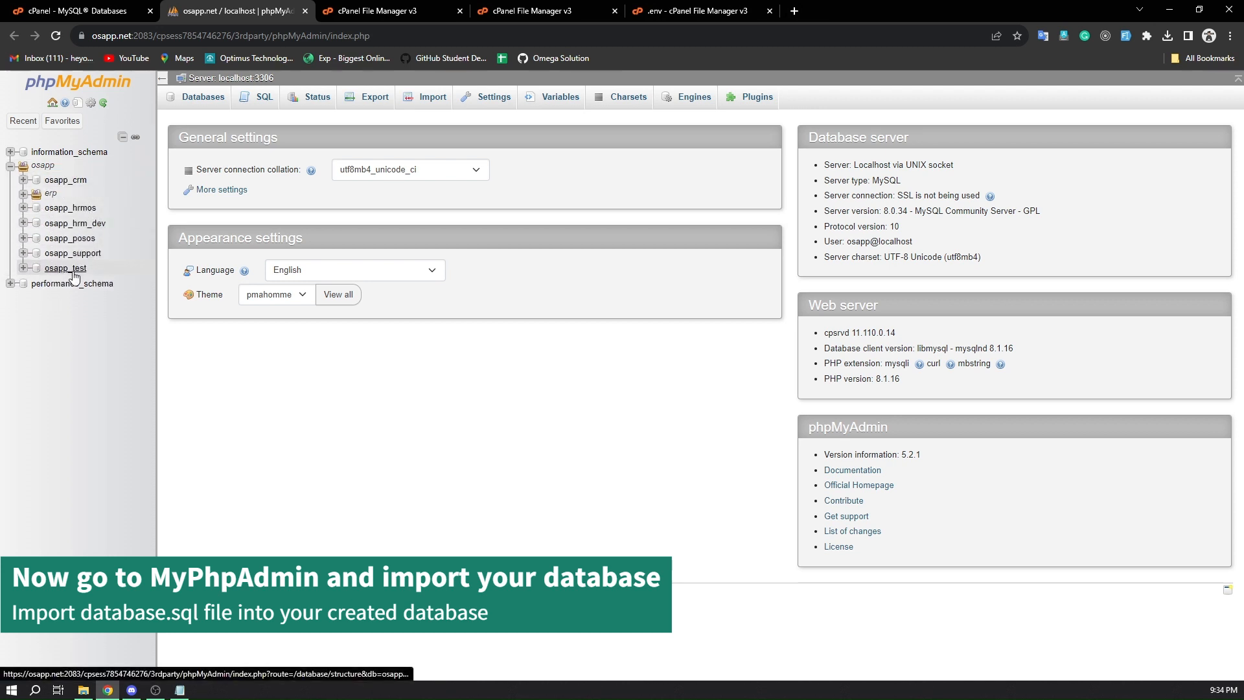
left_click(70, 270)
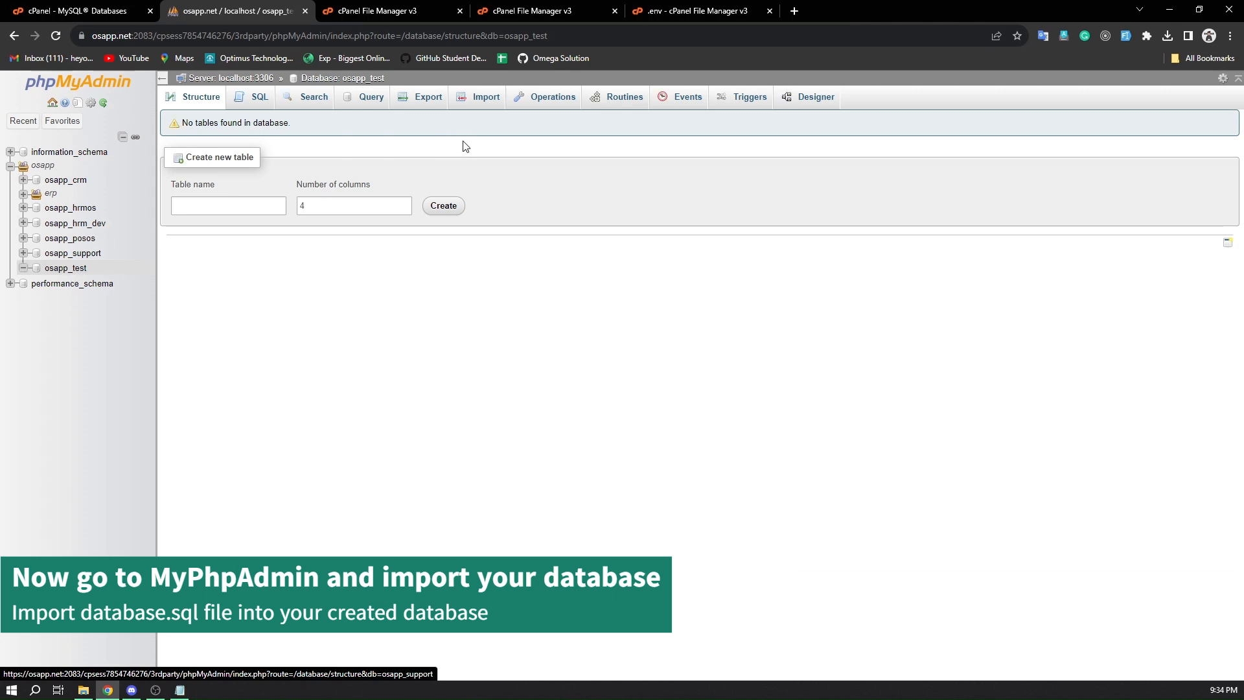
left_click(458, 104)
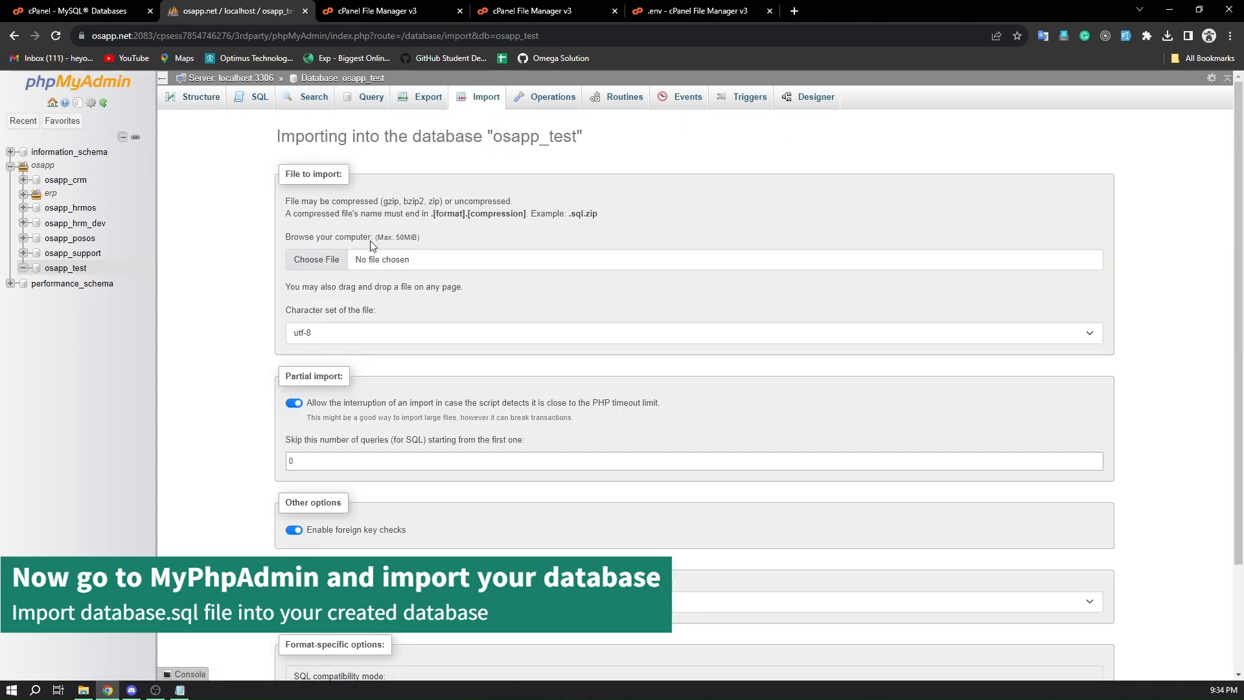
Choose database.sql from the local source-code folder and import it into osapp_test in SQL format
left_click(321, 262)
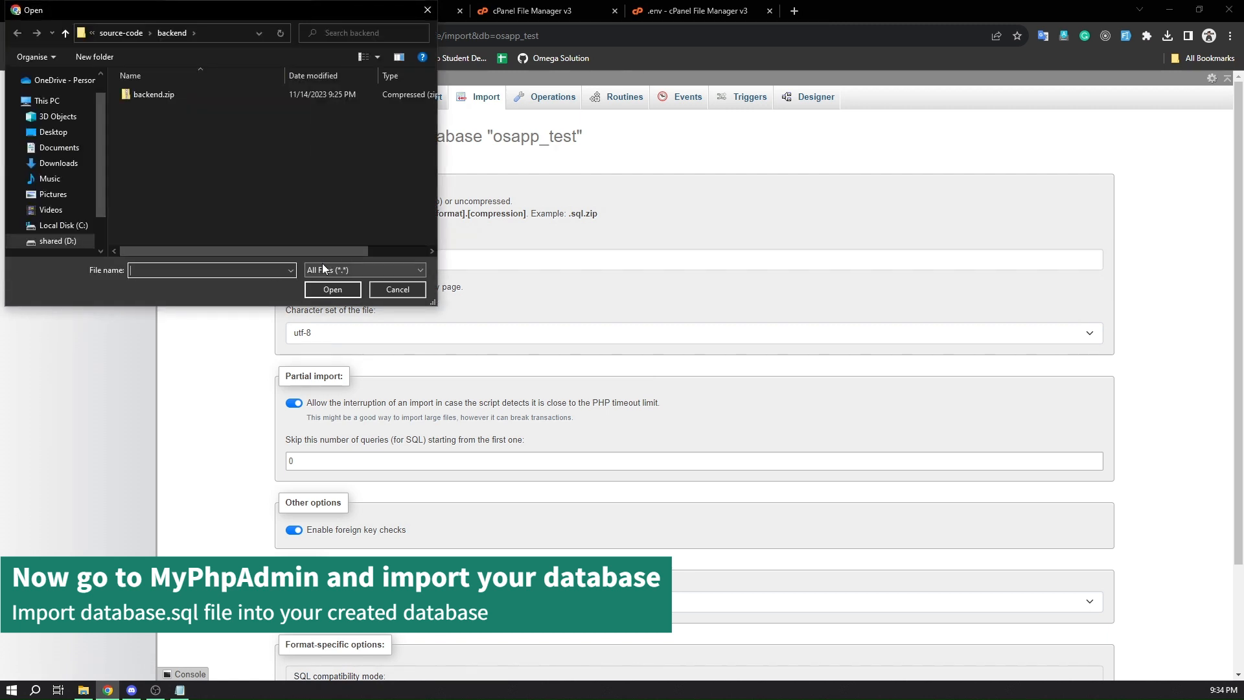
left_click(133, 32)
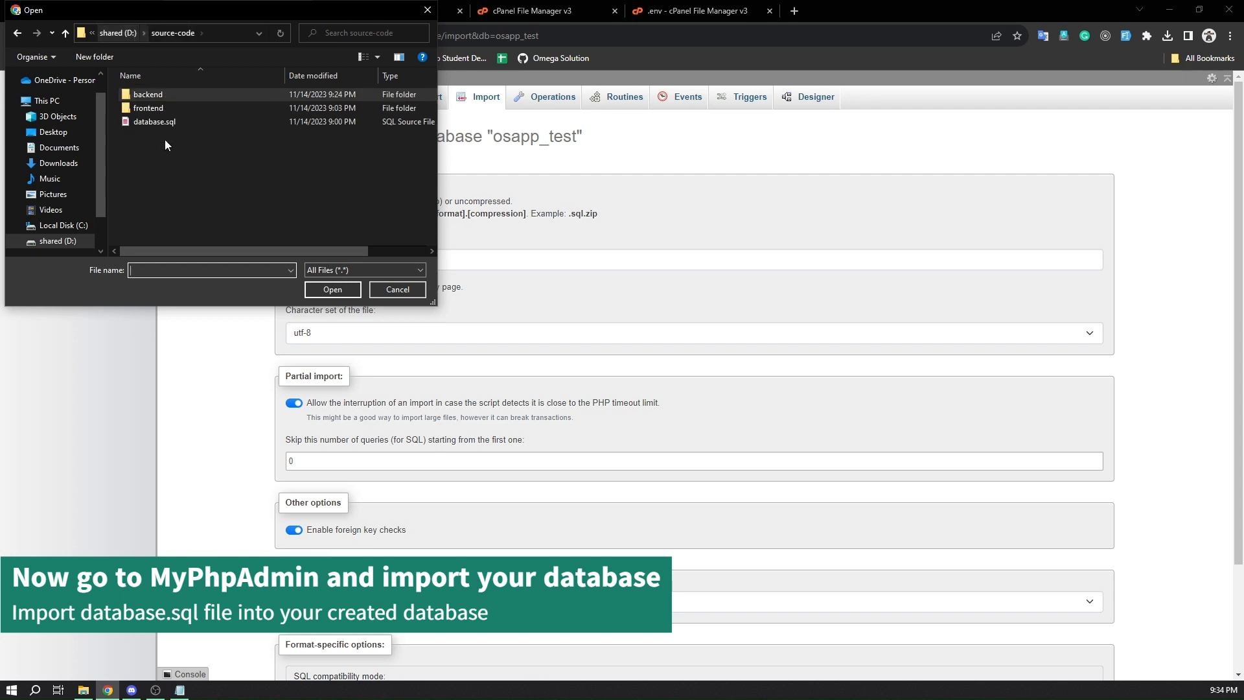
left_click(179, 122)
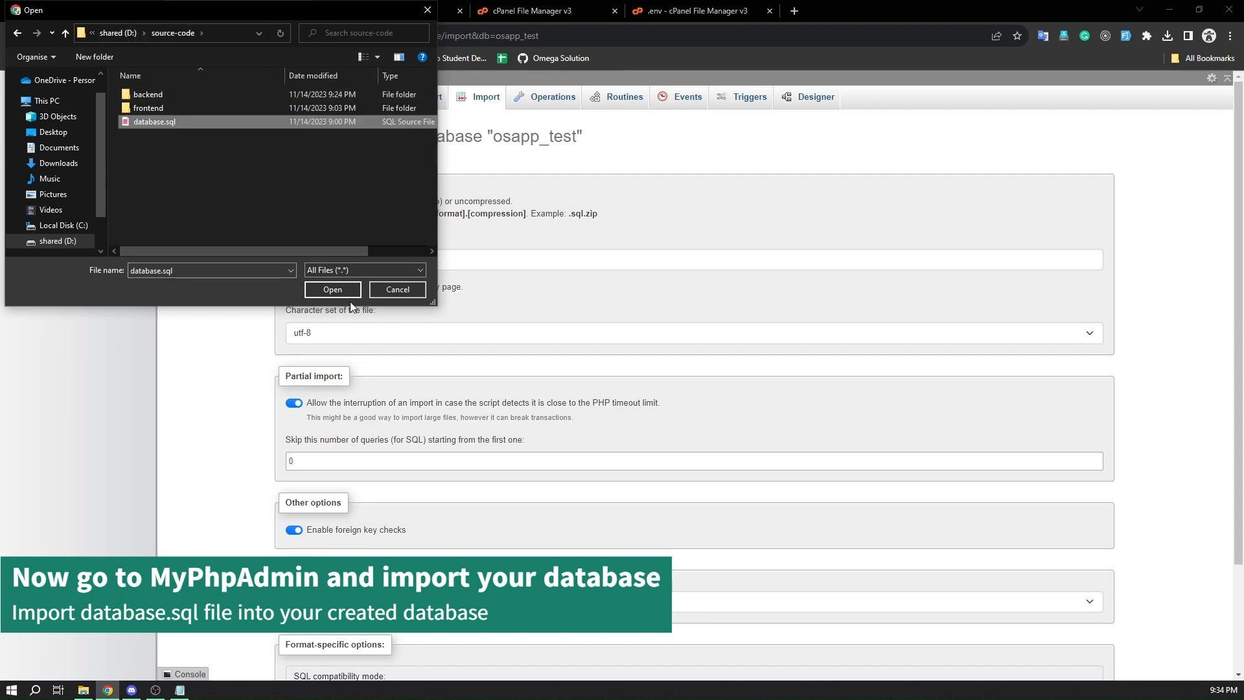
left_click(333, 289)
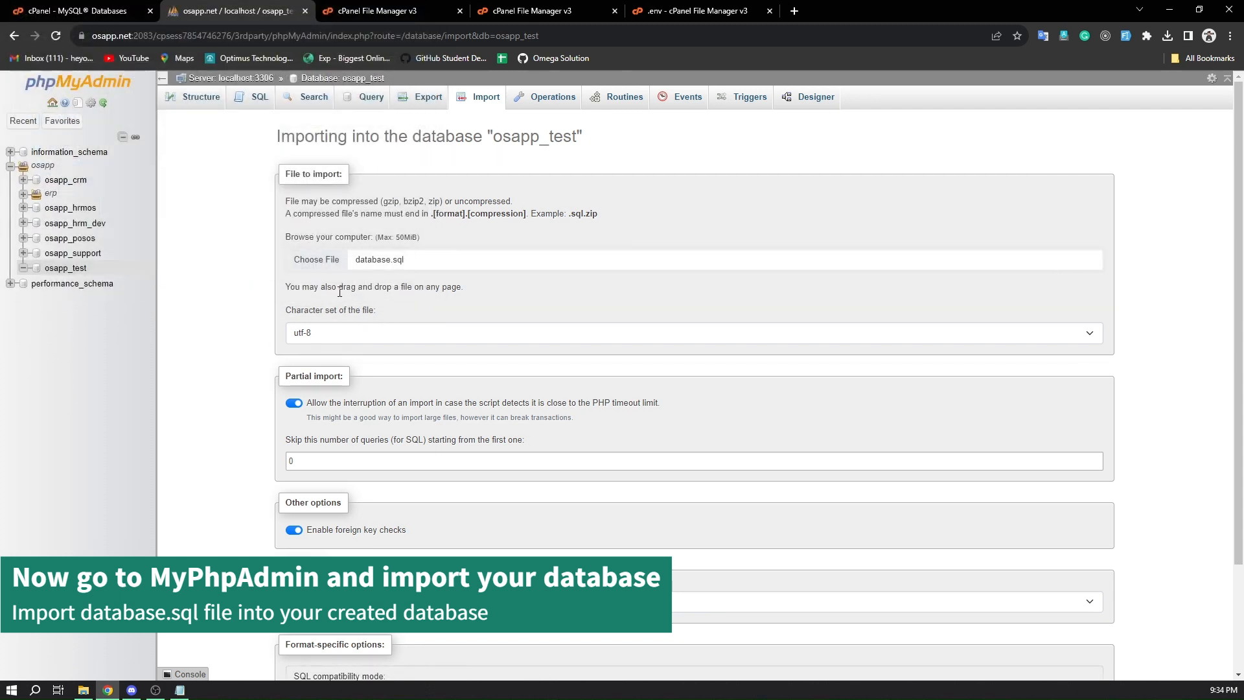
scroll(322, 429, "down", 2)
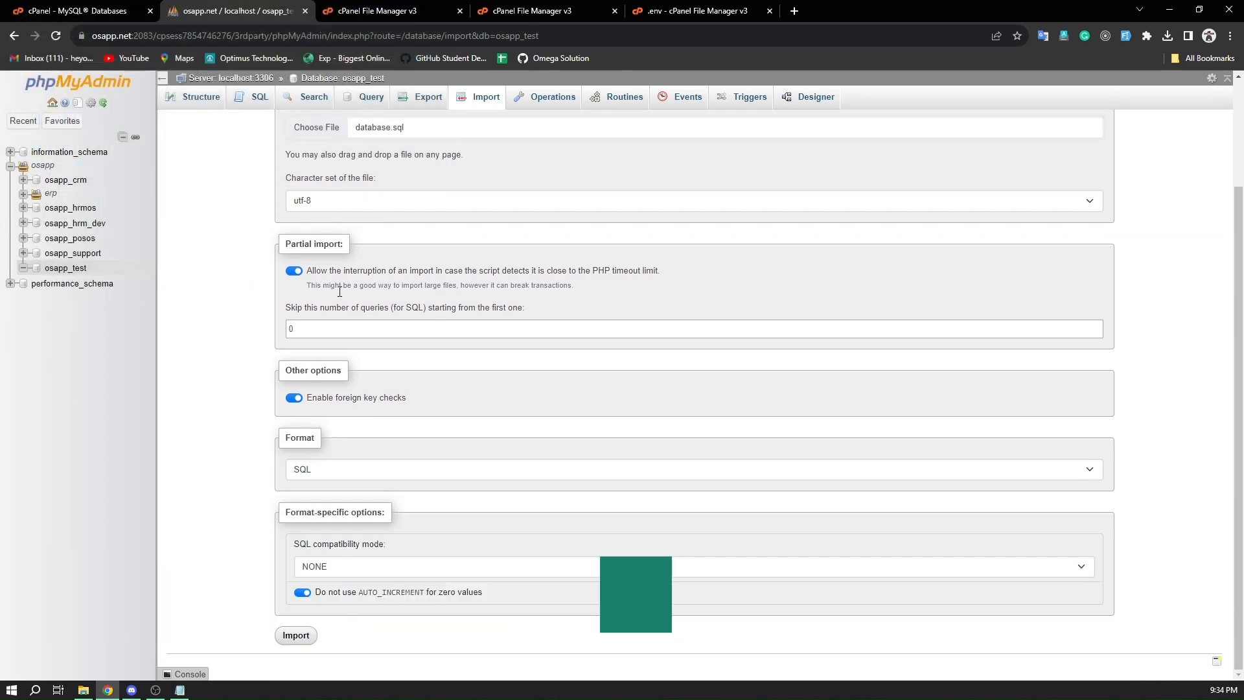
left_click(299, 636)
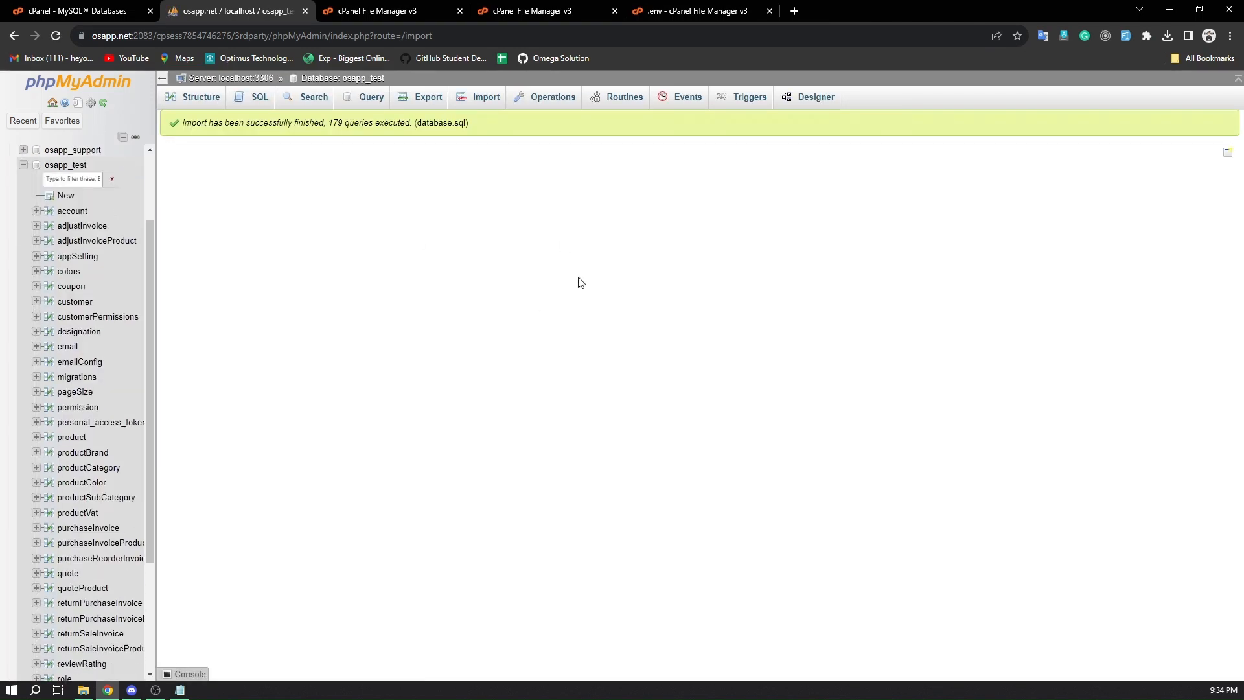
Open the structure page of the osapp_test database and look through its imported tables
left_click(70, 165)
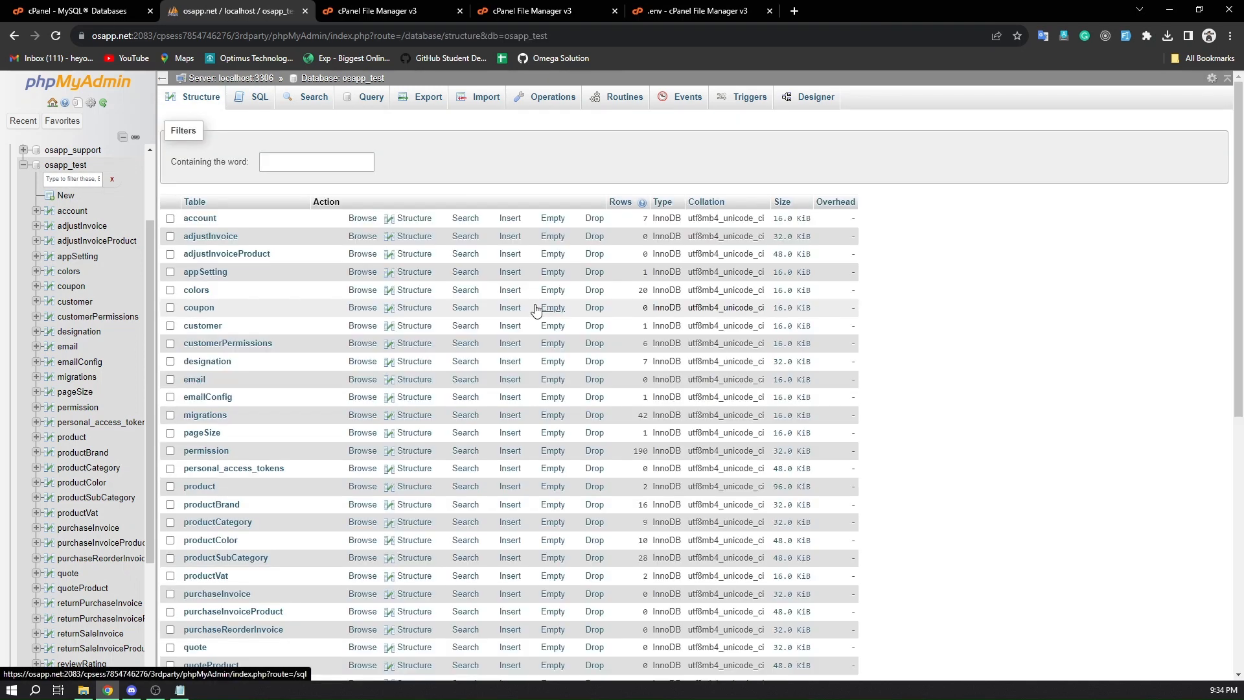
scroll(535, 308, "down", 10)
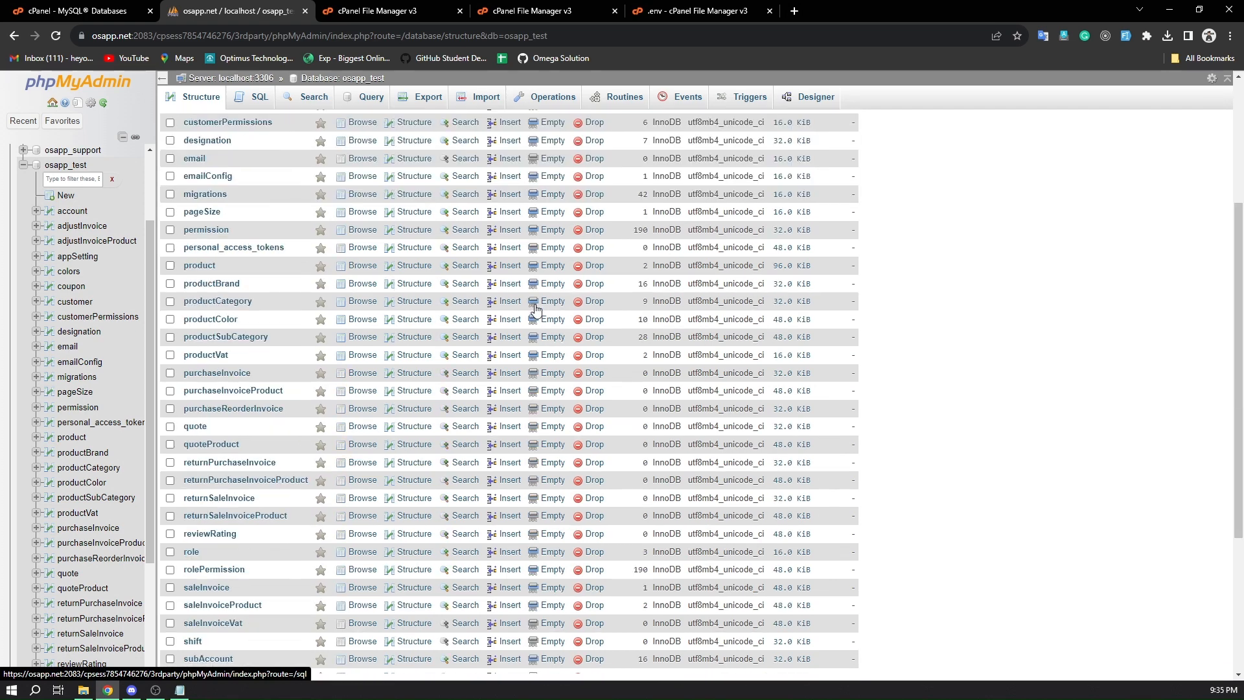
scroll(534, 308, "up", 10)
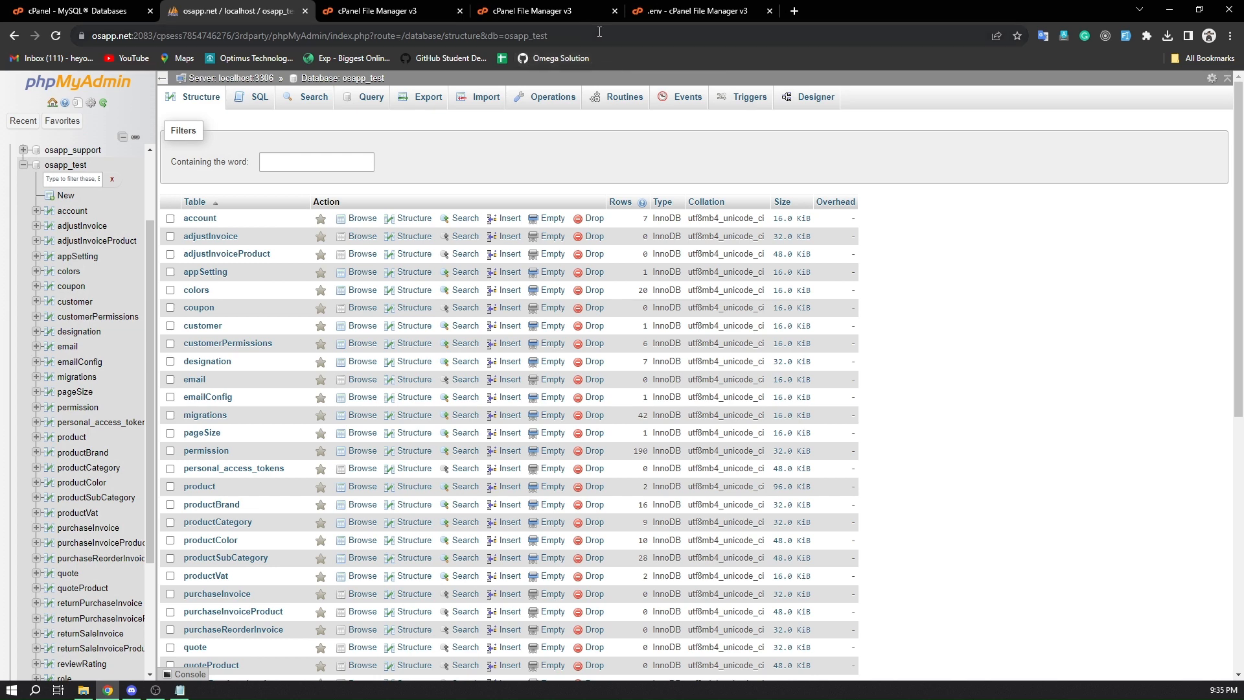
Open the backend root URL api.erpos.osapp.net in a new browser tab and look over the REST API documentation
left_click(797, 13)
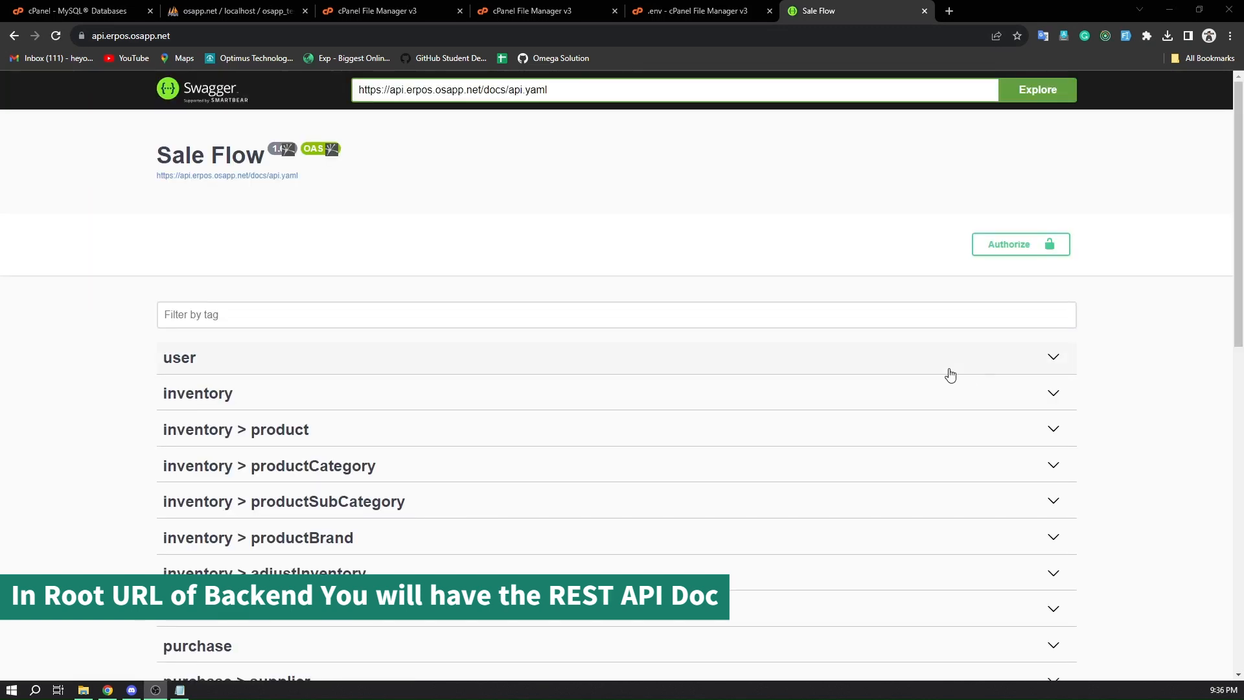
scroll(950, 373, "down", 3)
scroll(950, 373, "up", 3)
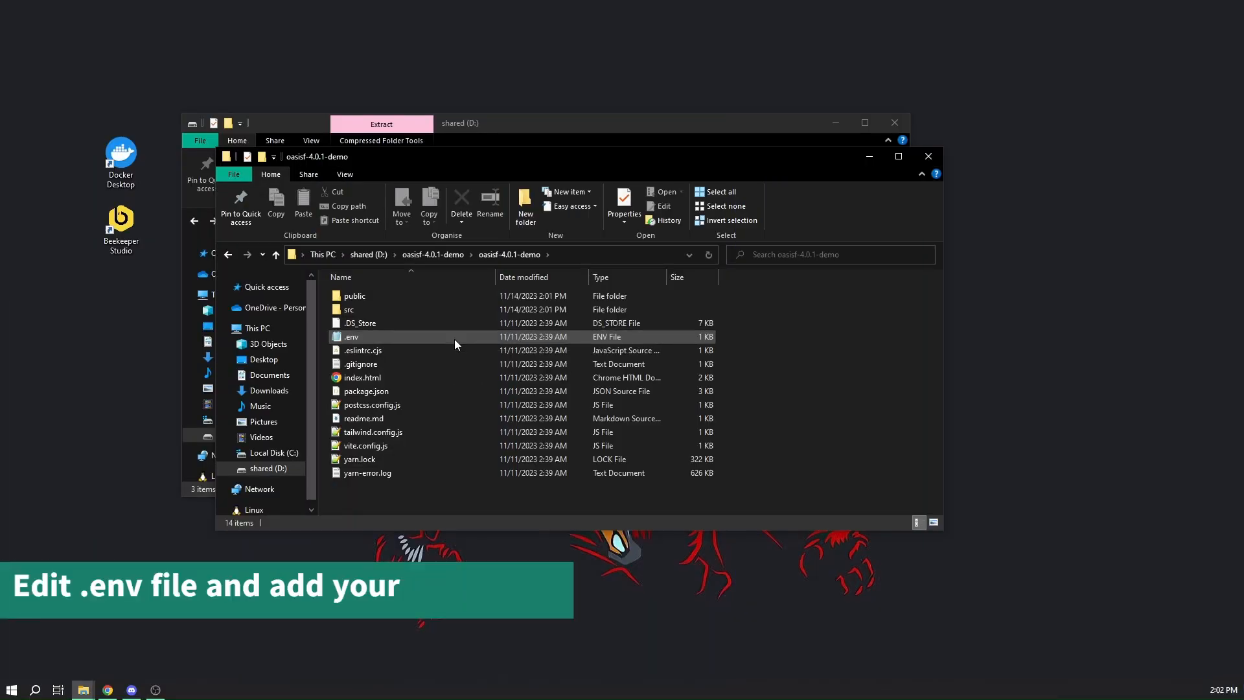
left_click(453, 339)
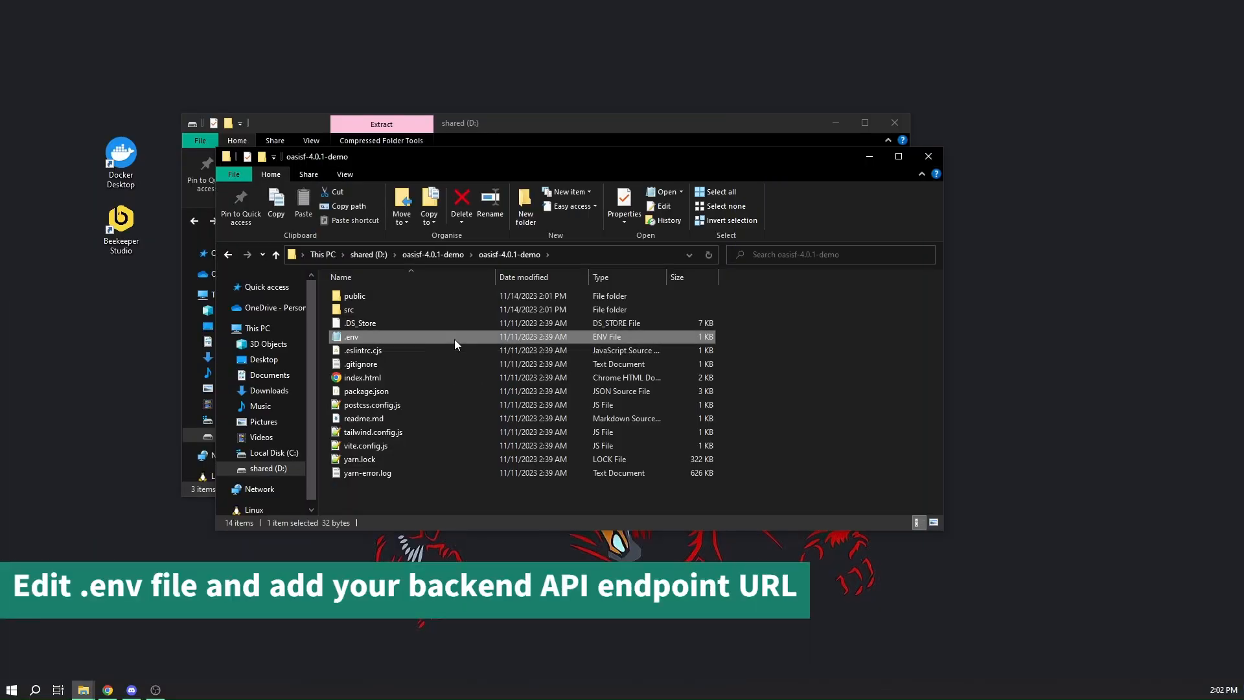
double_click(454, 339)
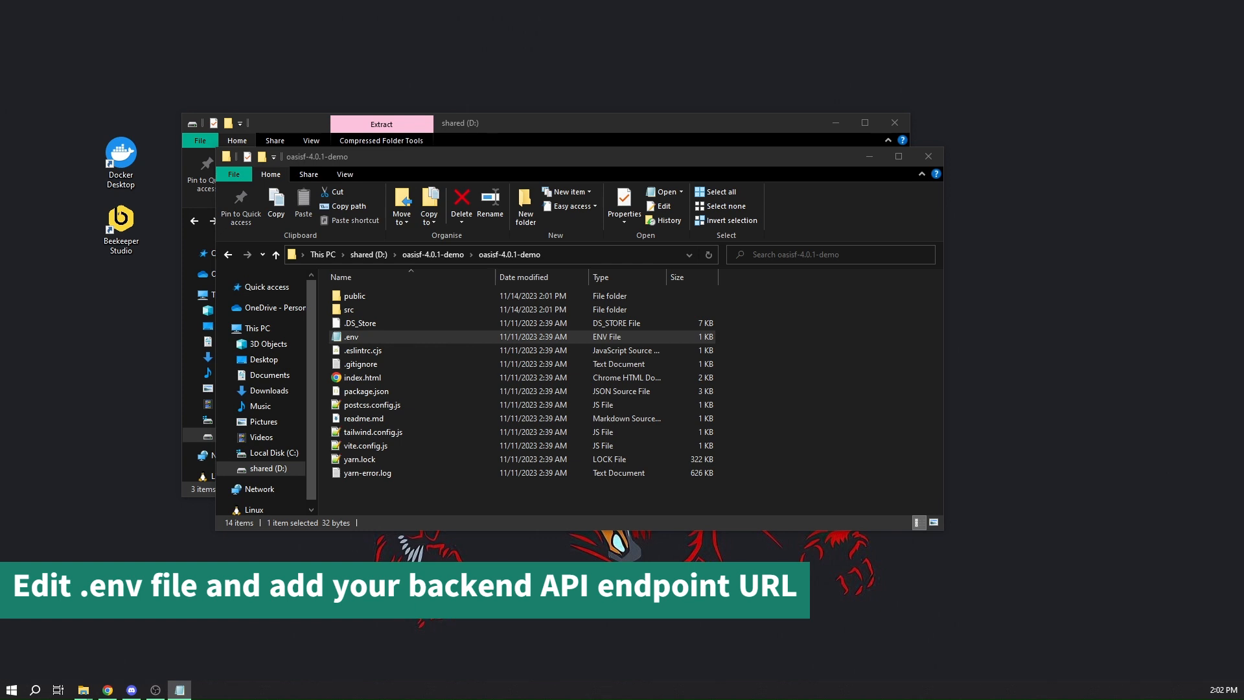
left_click_drag(1243, 92, 552, 149)
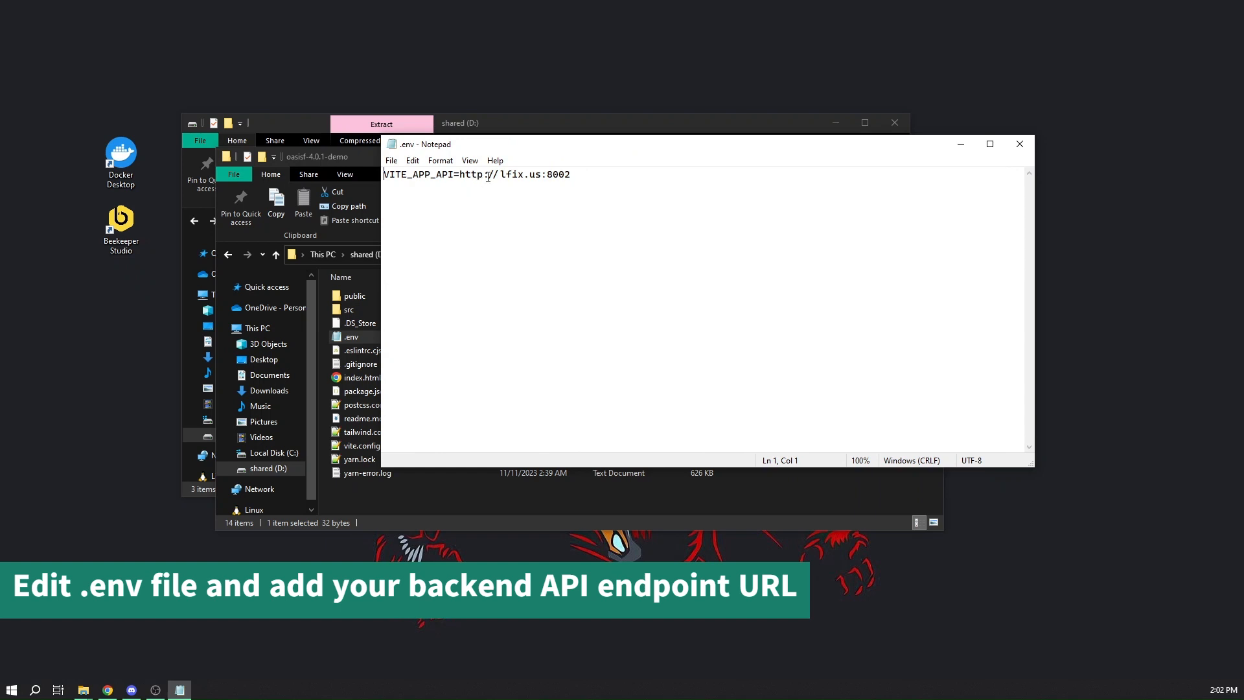
type("s")
left_click_drag(508, 174, 836, 207)
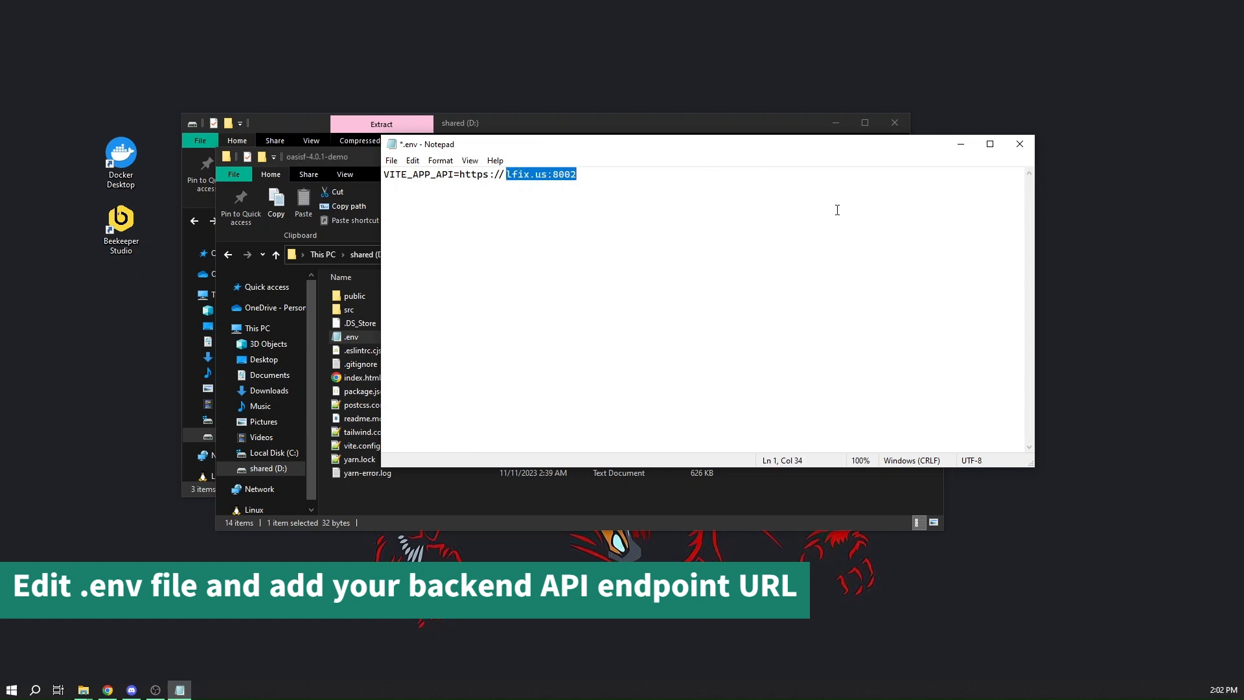
type("api.erpos")
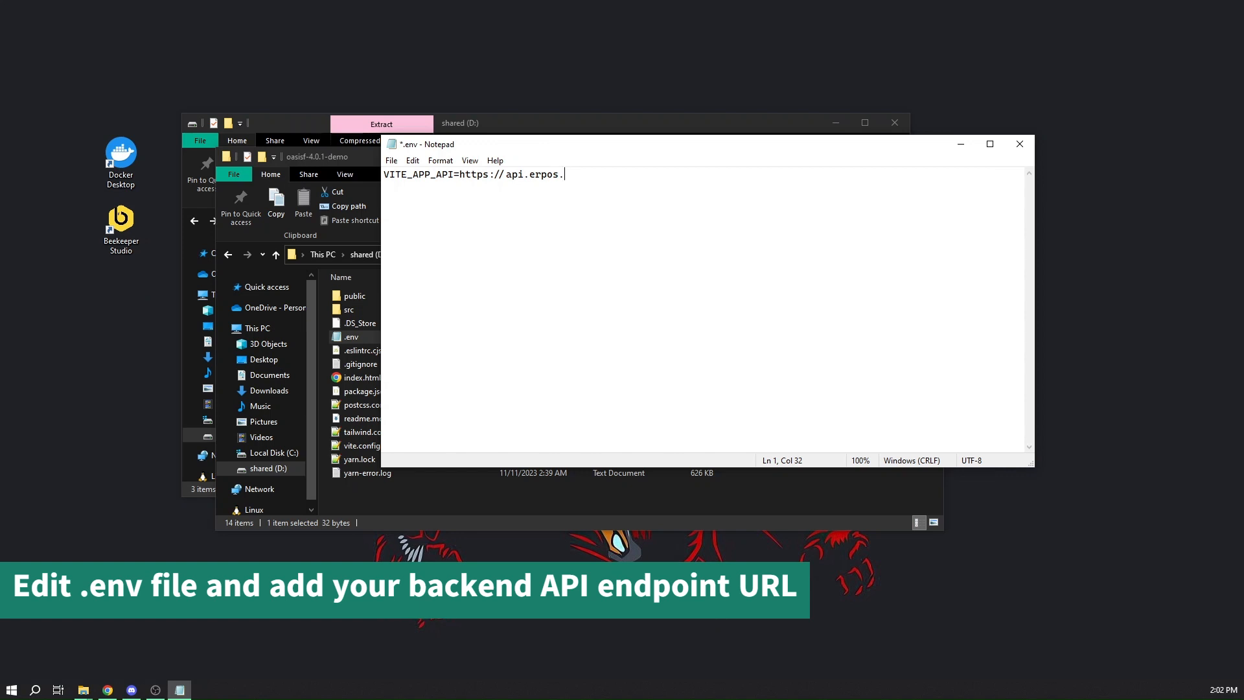
type(".osapp.net")
key("ctrl+s")
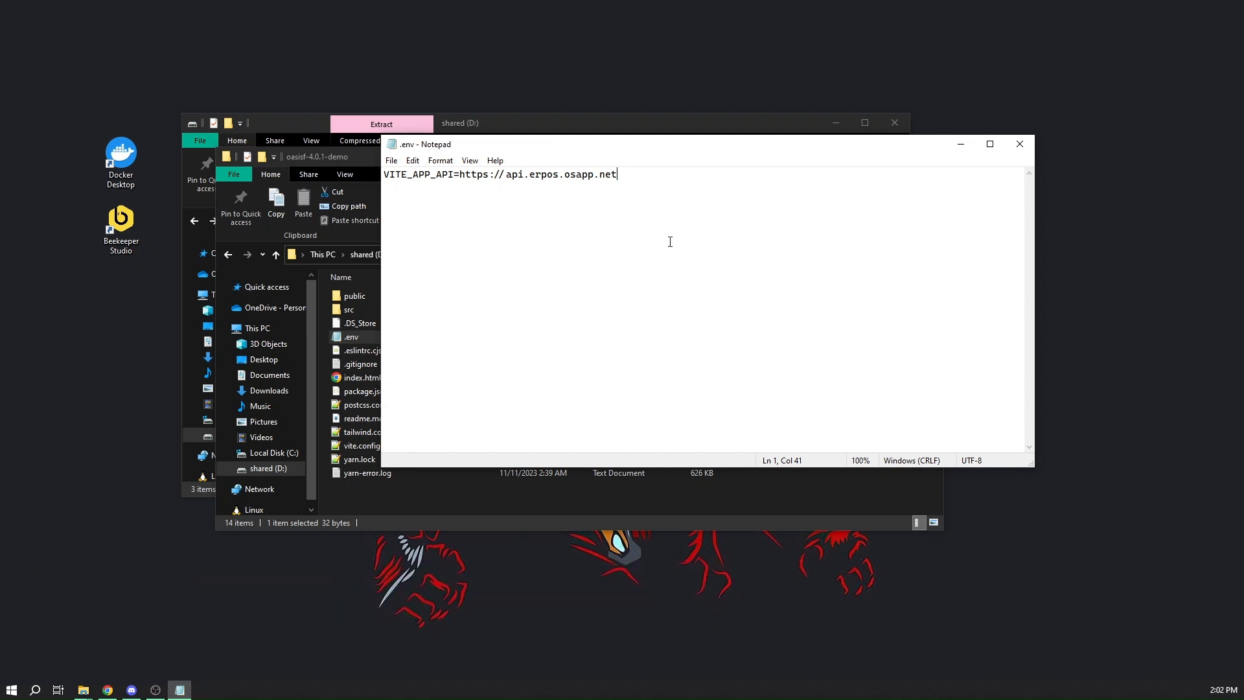
left_click(1017, 145)
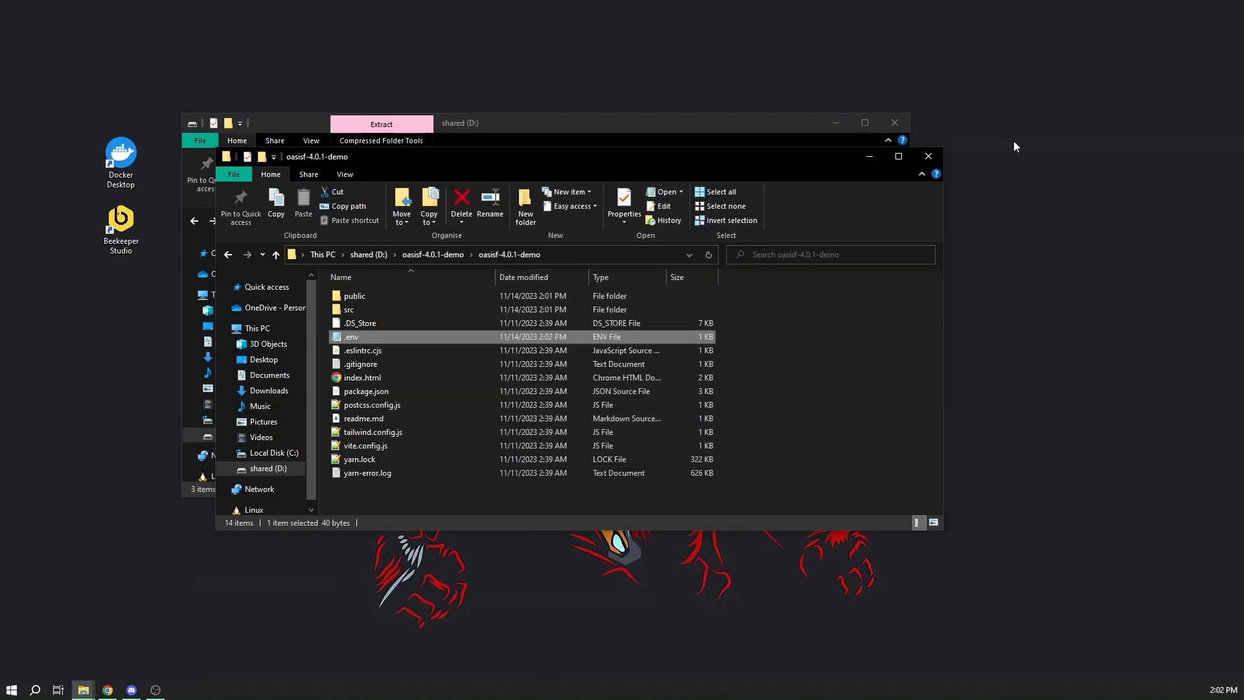
Open vite.config.js from the frontend folder in Notepad++ and clear the base value
left_click(413, 444)
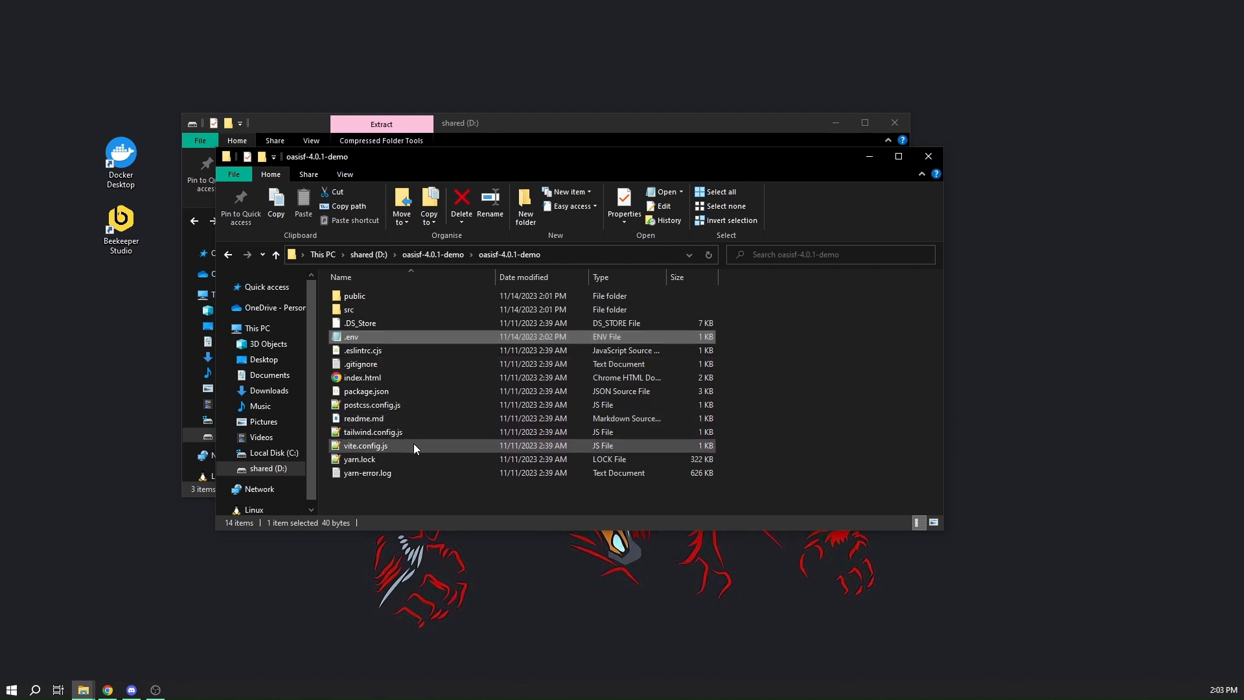
right_click(413, 444)
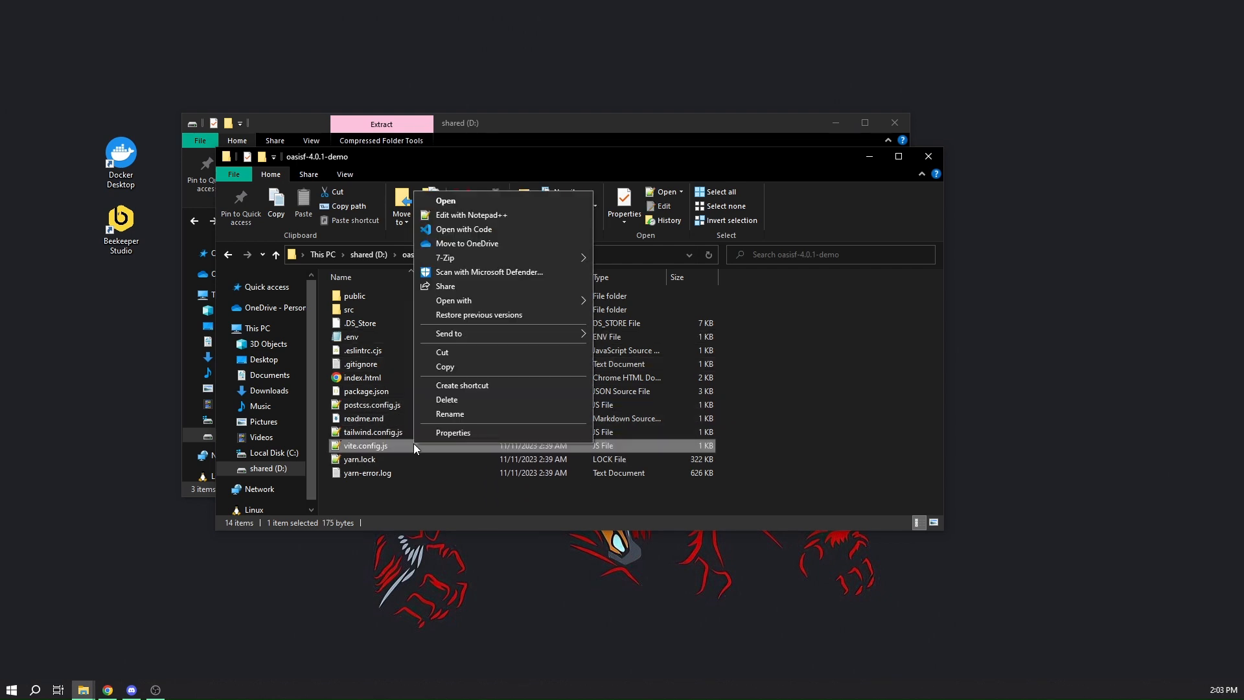
left_click(456, 221)
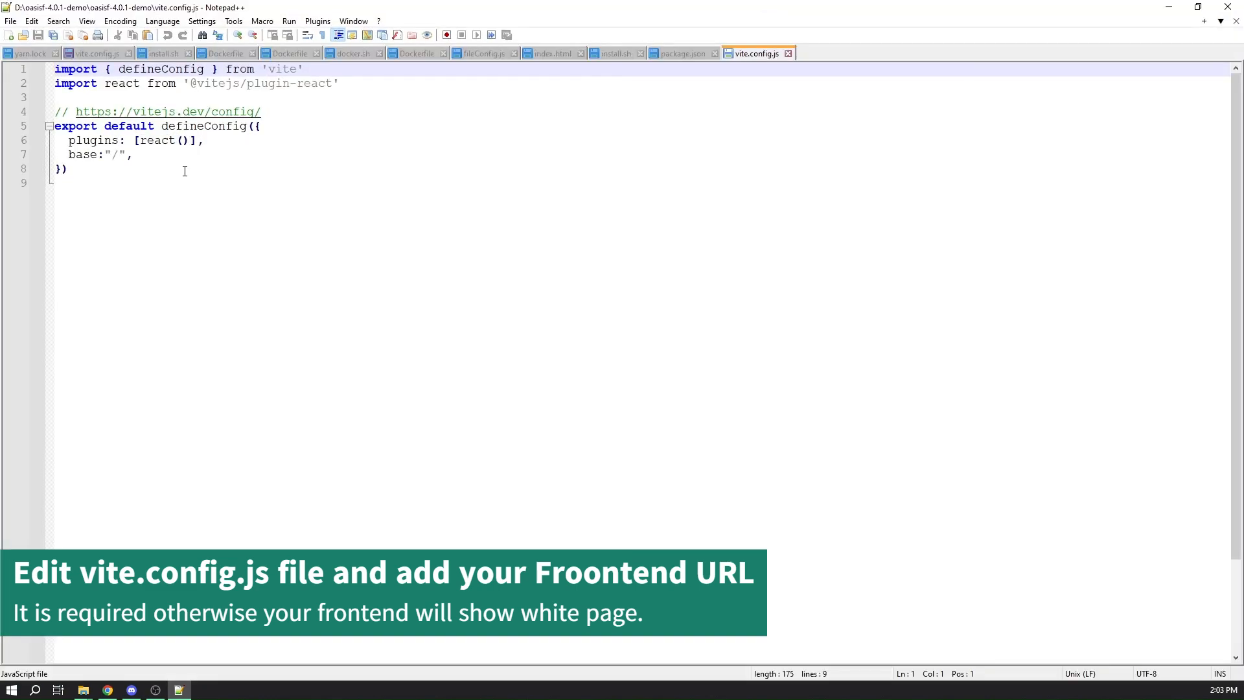
left_click(111, 154)
key("Right")
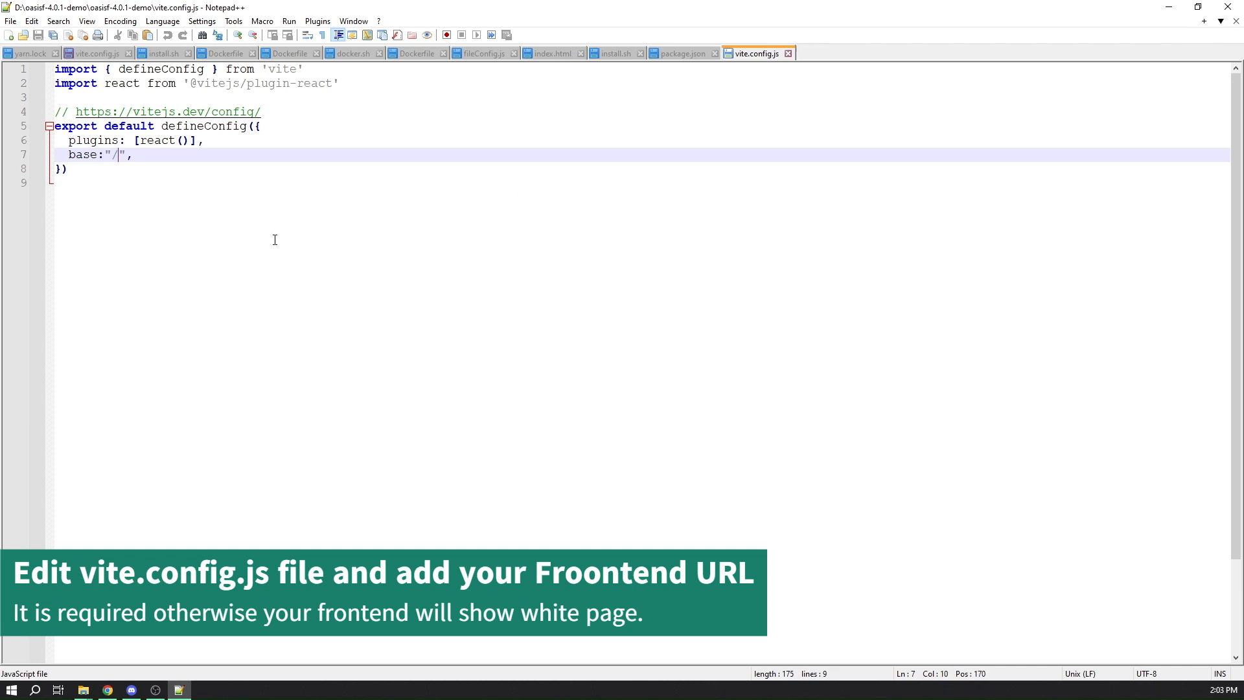
key("BackSpace")
type("fronten")
type("d UR")
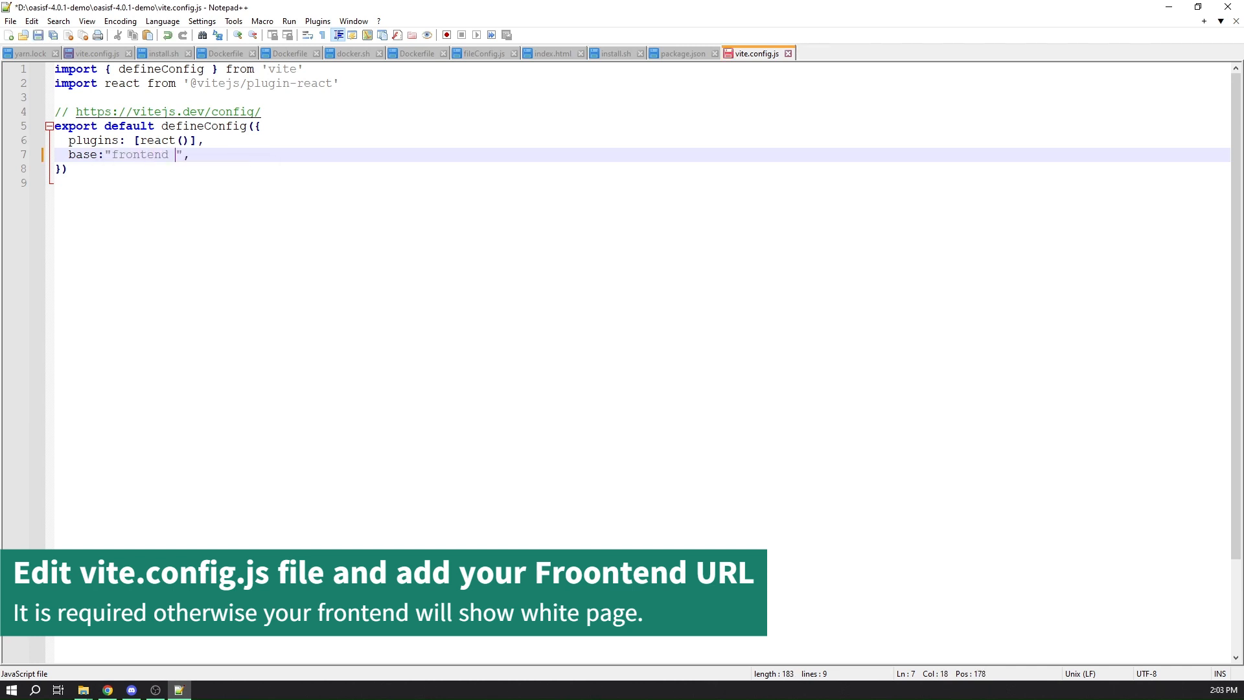
type("L")
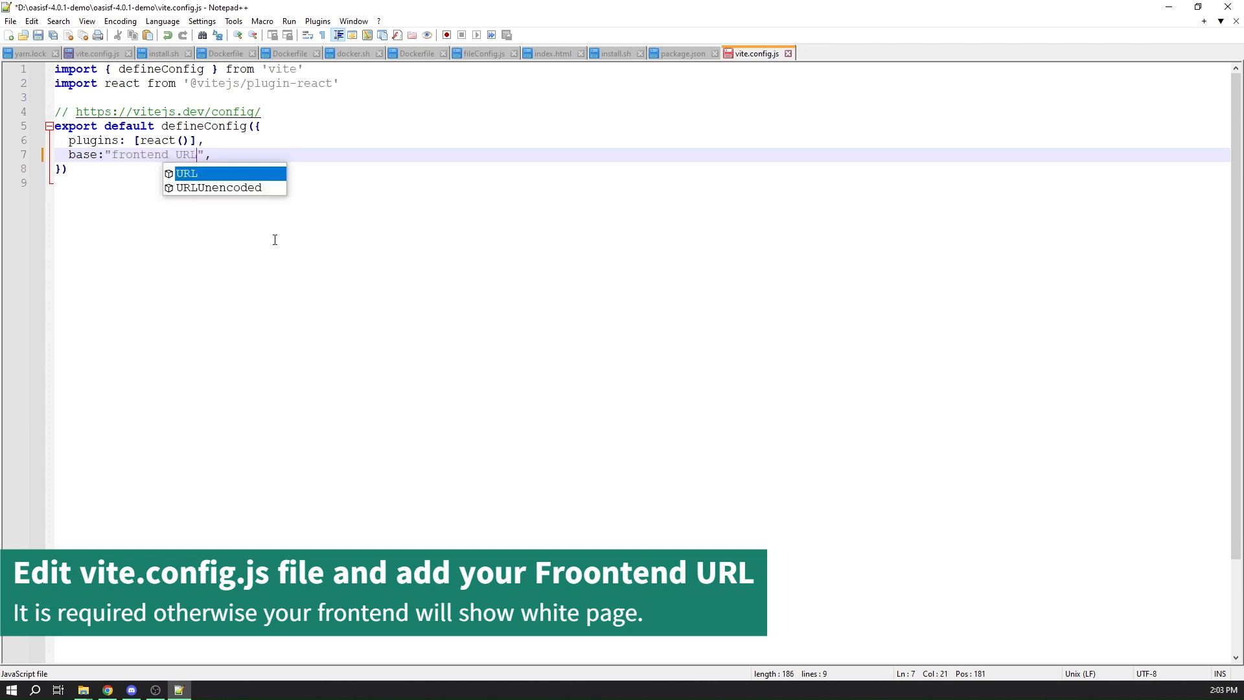
key("BackSpace")
key("BackSpace")
key("BackSpace")
key("BackSpace")
key("BackSpace")
key("BackSpace")
key("BackSpace")
key("BackSpace")
key("BackSpace")
key("BackSpace")
key("BackSpace")
key("BackSpace")
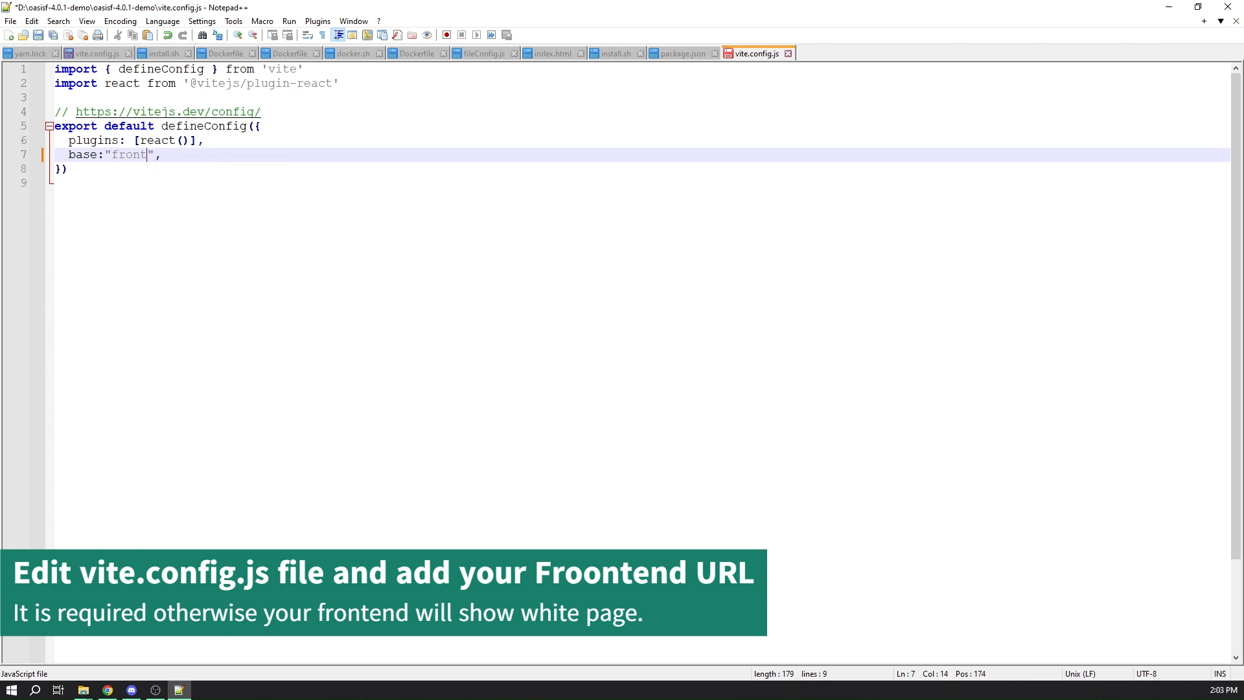
type("https://")
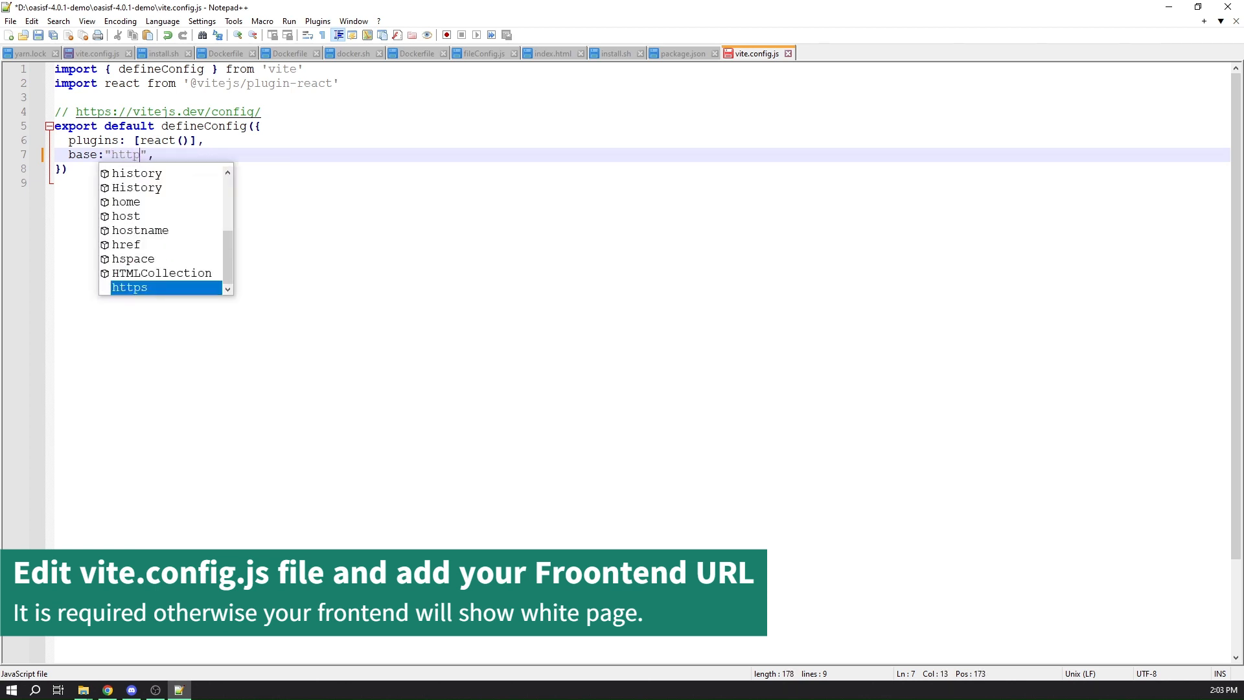
type("l")
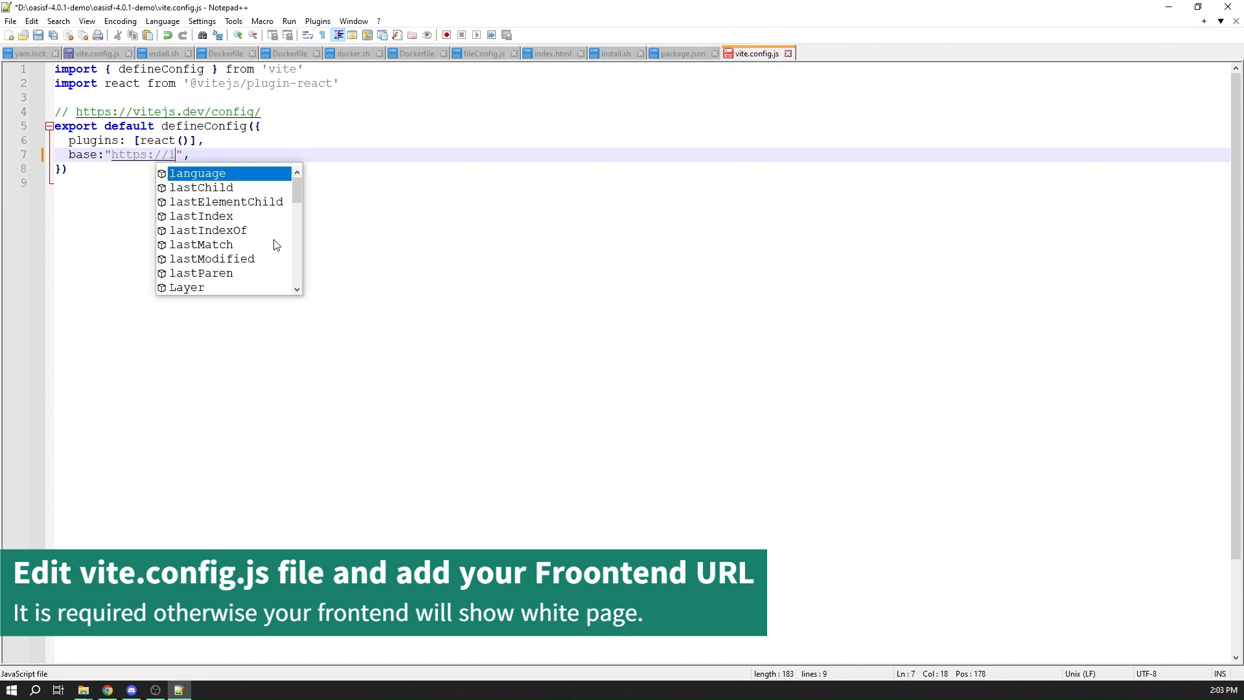
key("BackSpace")
type("api")
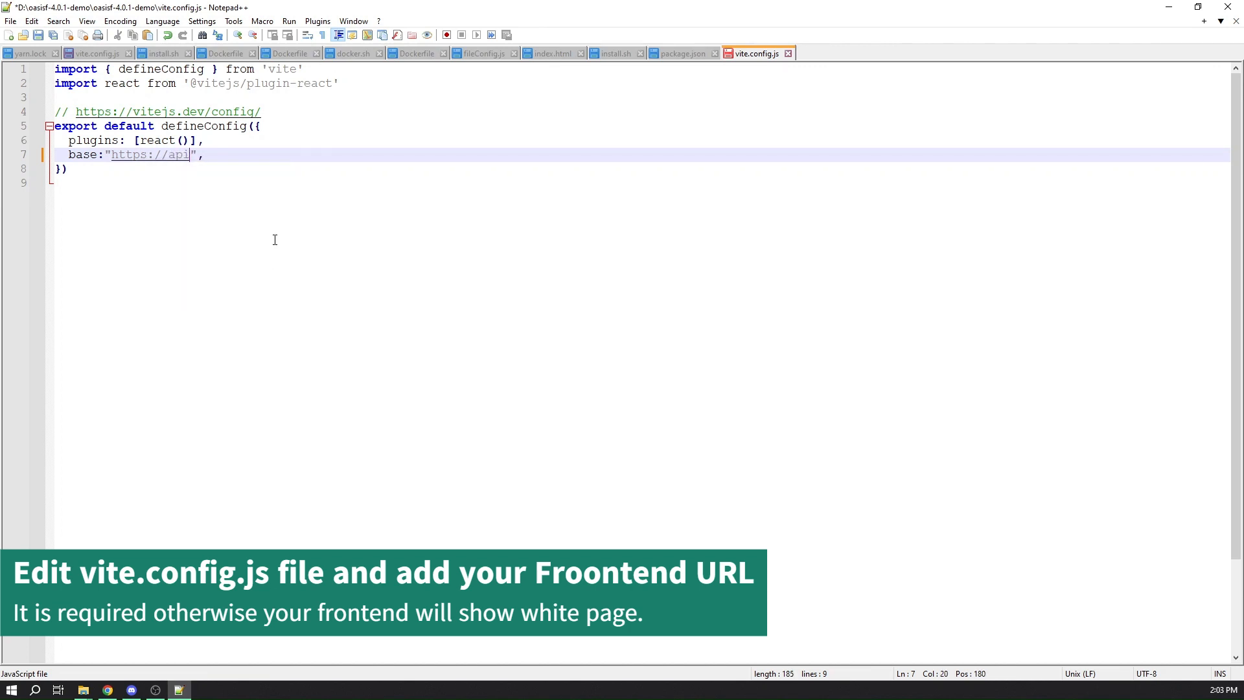
key("BackSpace")
key("BackSpace")
key("BackSpace")
type("erpos.osapp.net")
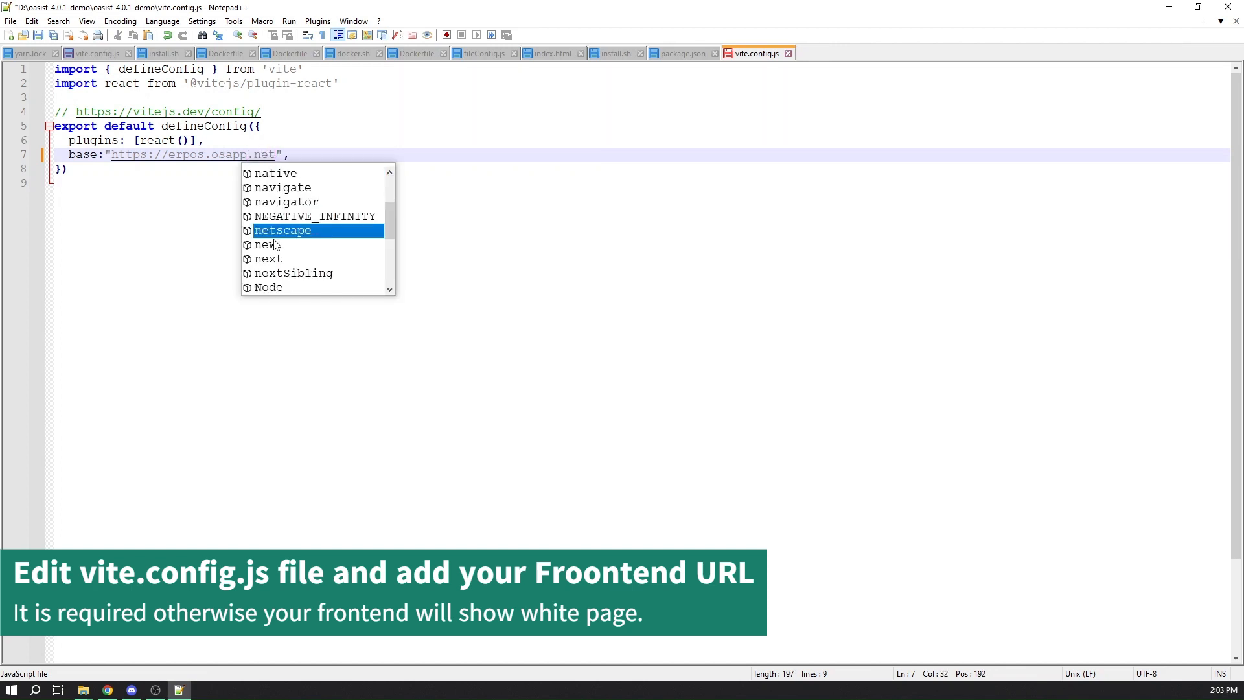
Save vite.config.js and close Notepad++
left_click(296, 133)
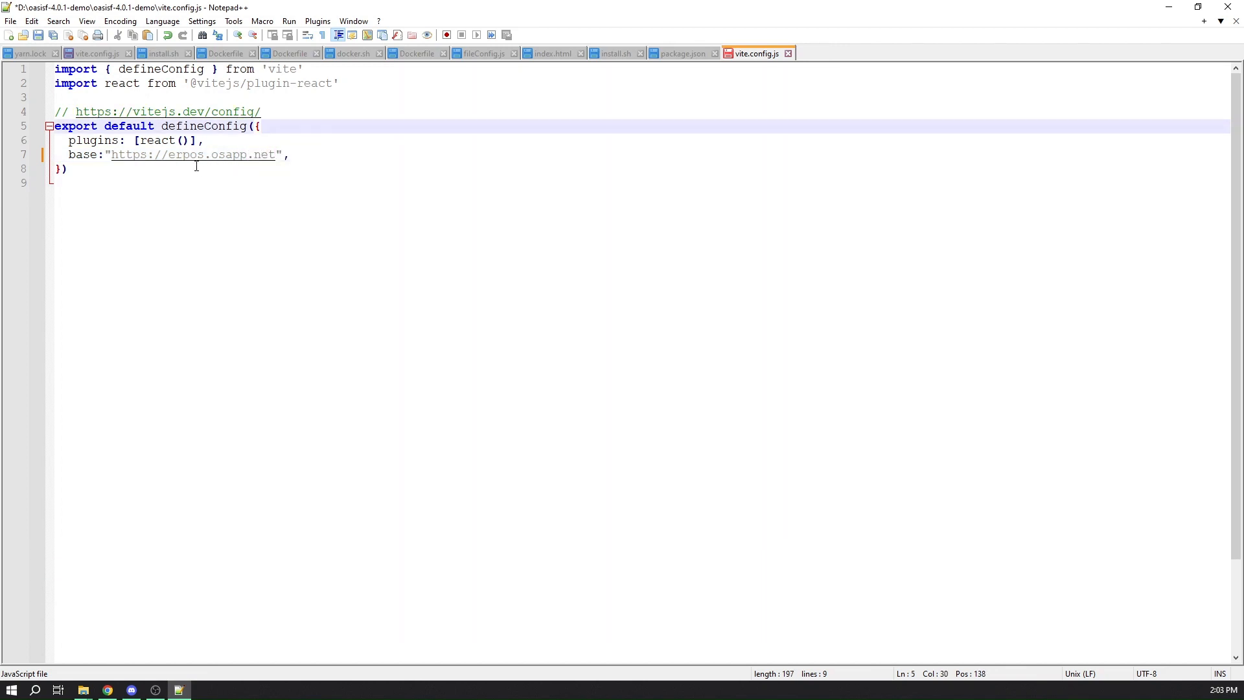
left_click(321, 173)
key("ctrl+s")
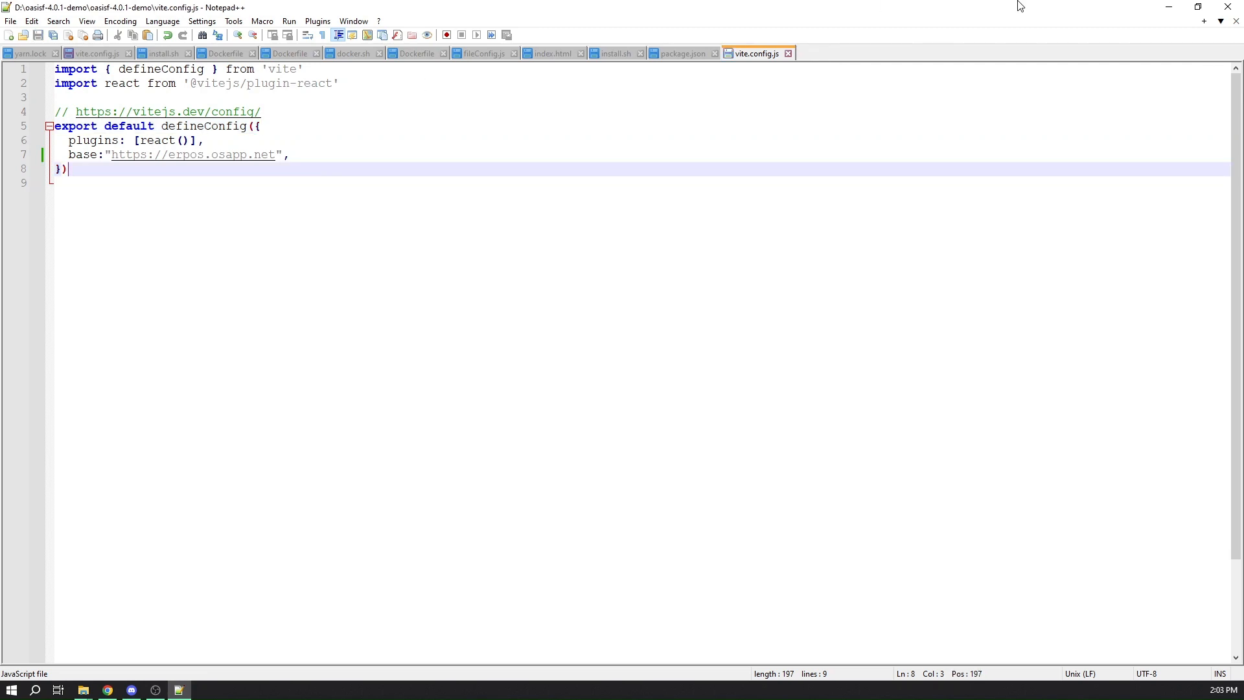
left_click(1228, 7)
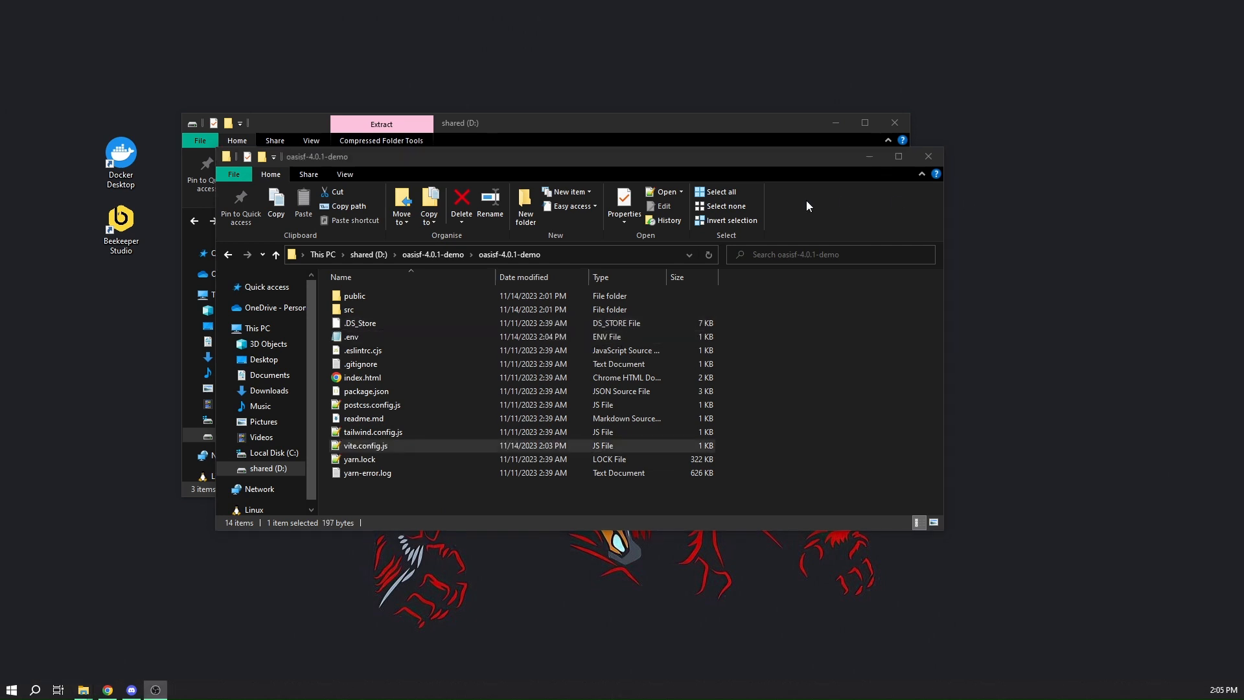
Launch cmd from File Explorer in the inner oasisf-4.0.1-demo folder and place its window over the folder window
left_click(627, 260)
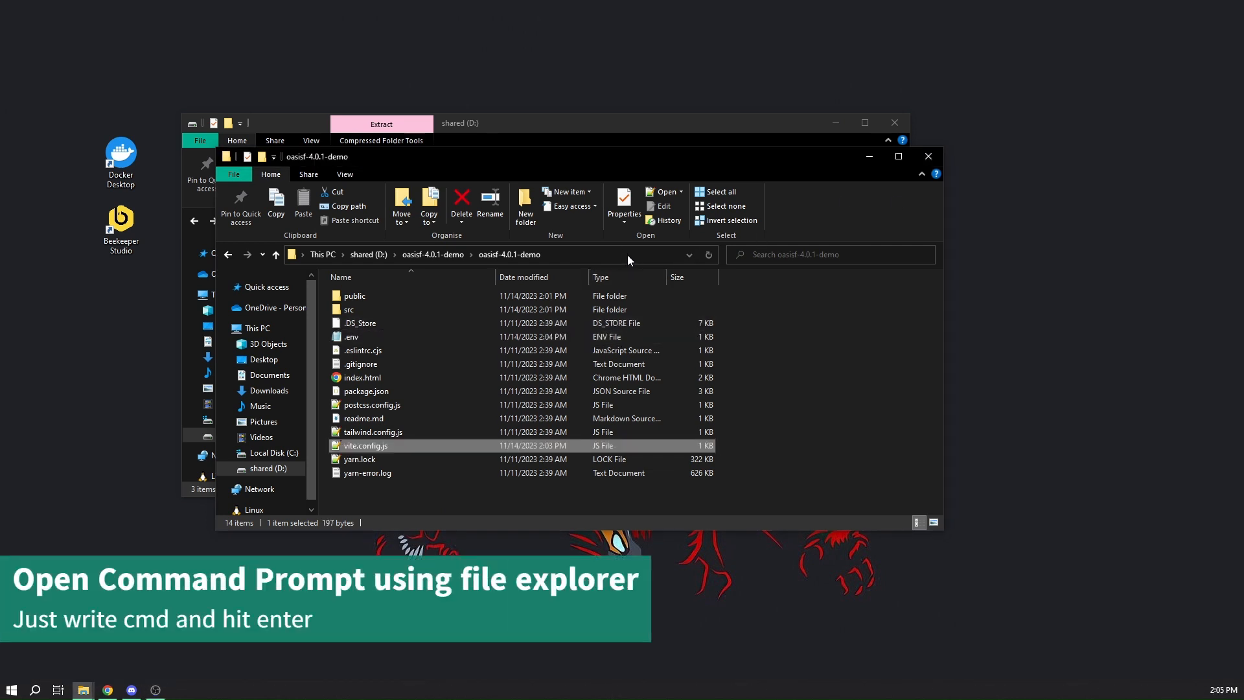
left_click(627, 256)
type("cmd")
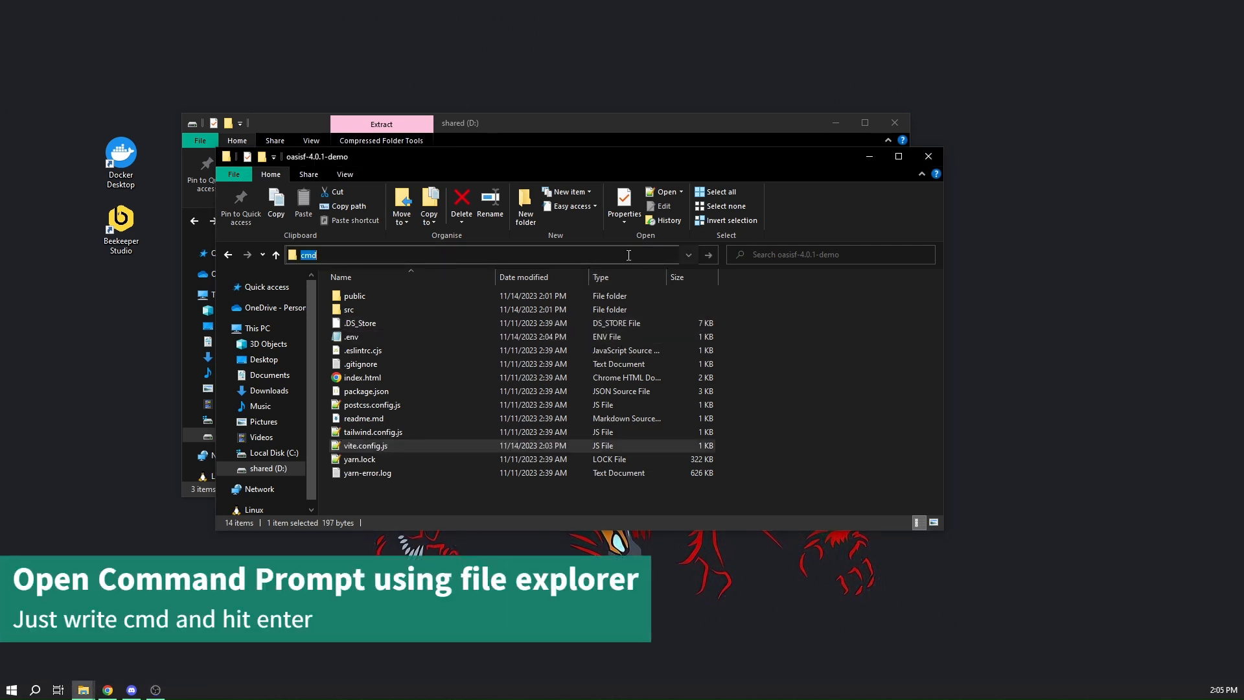
key("Return")
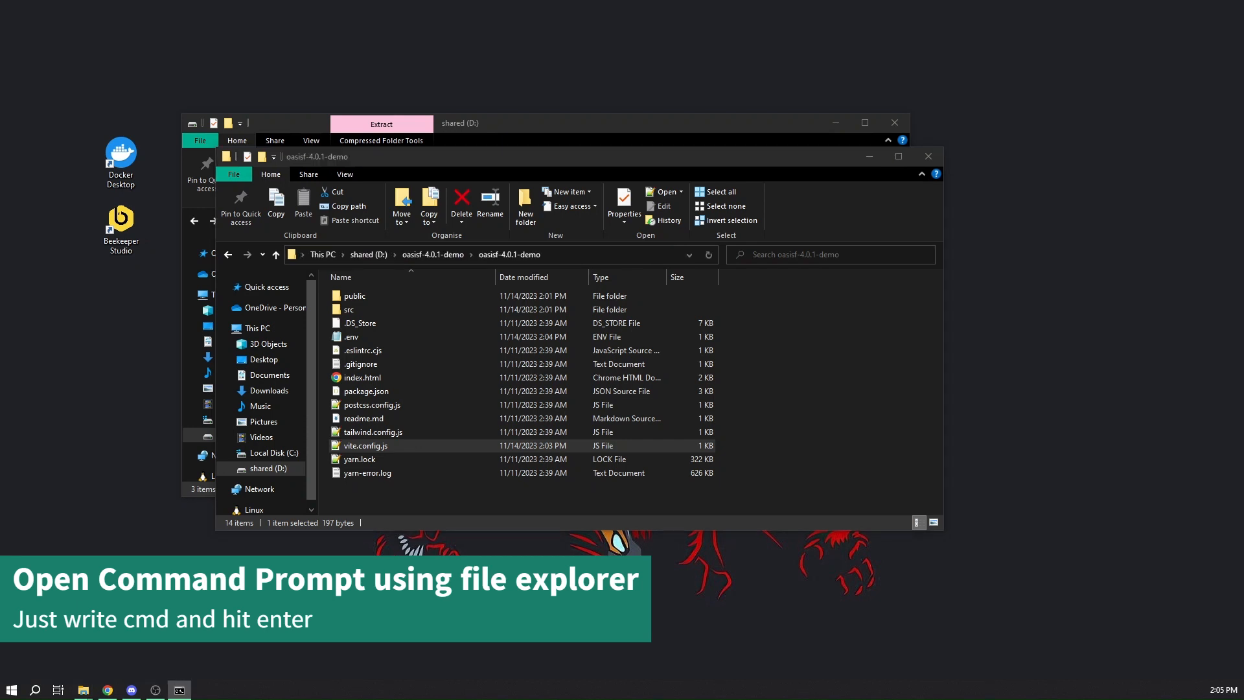
left_click_drag(868, 97, 469, 266)
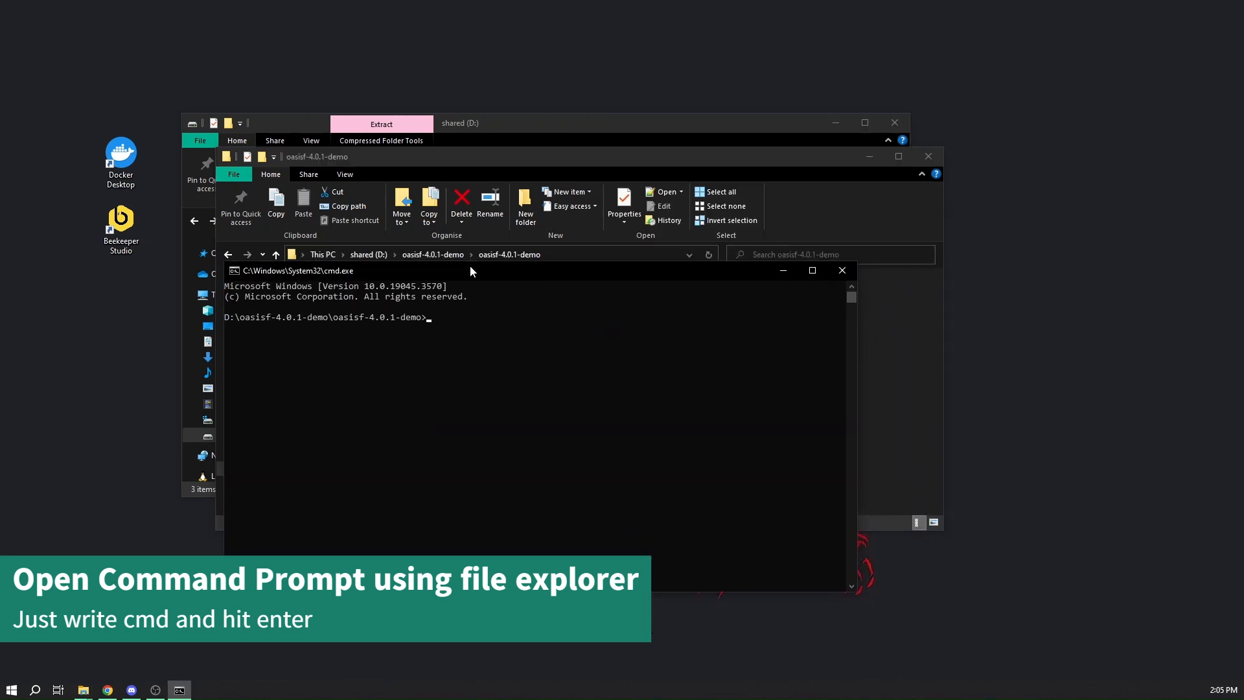
Run yarn in the Command Prompt to install the frontend's node modules
left_click(486, 378)
key("Escape")
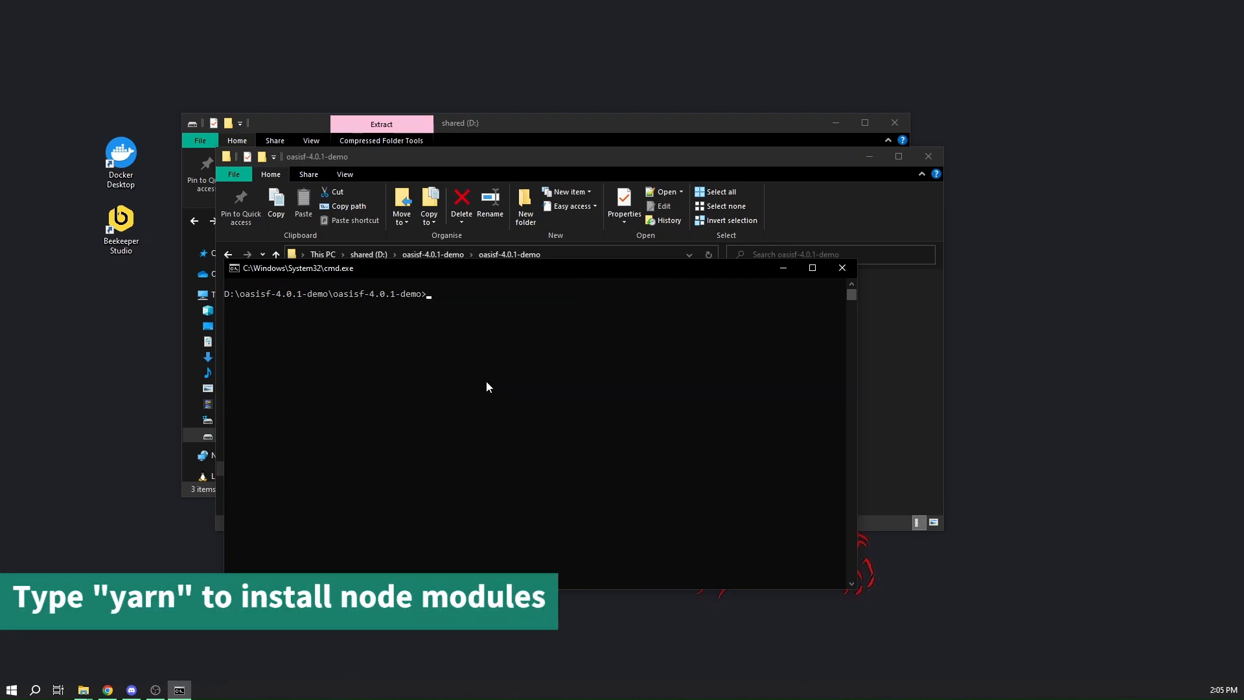
type("yarn")
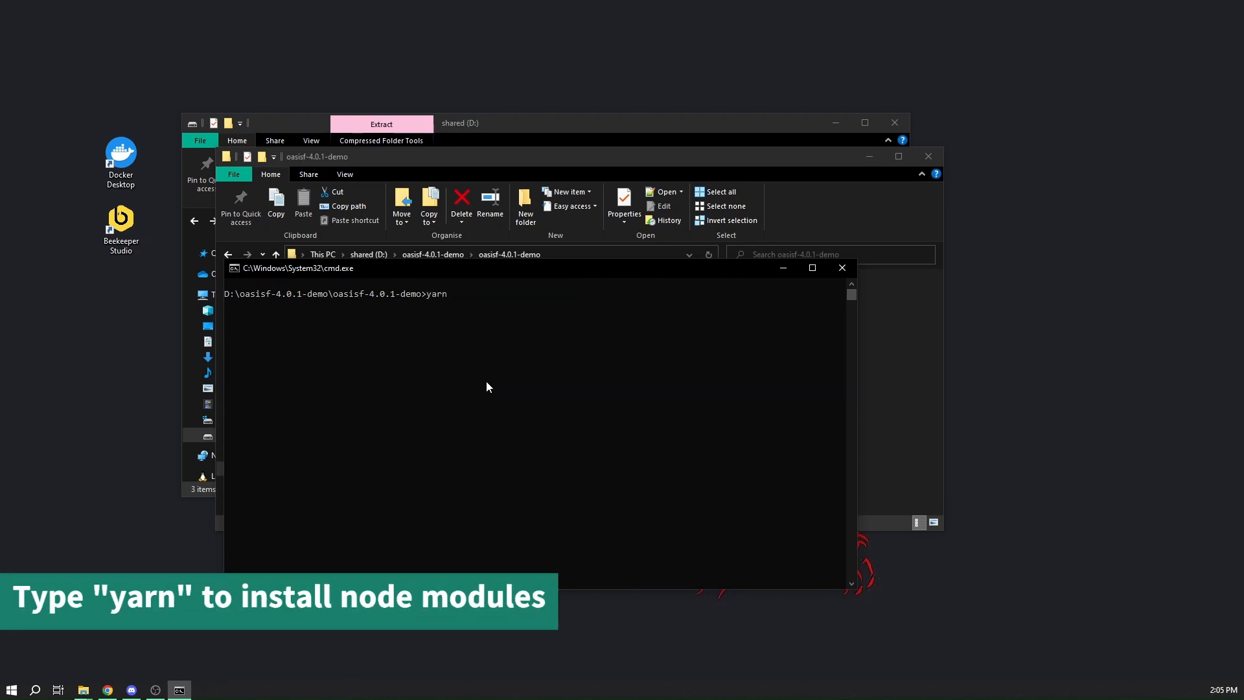
key("Return")
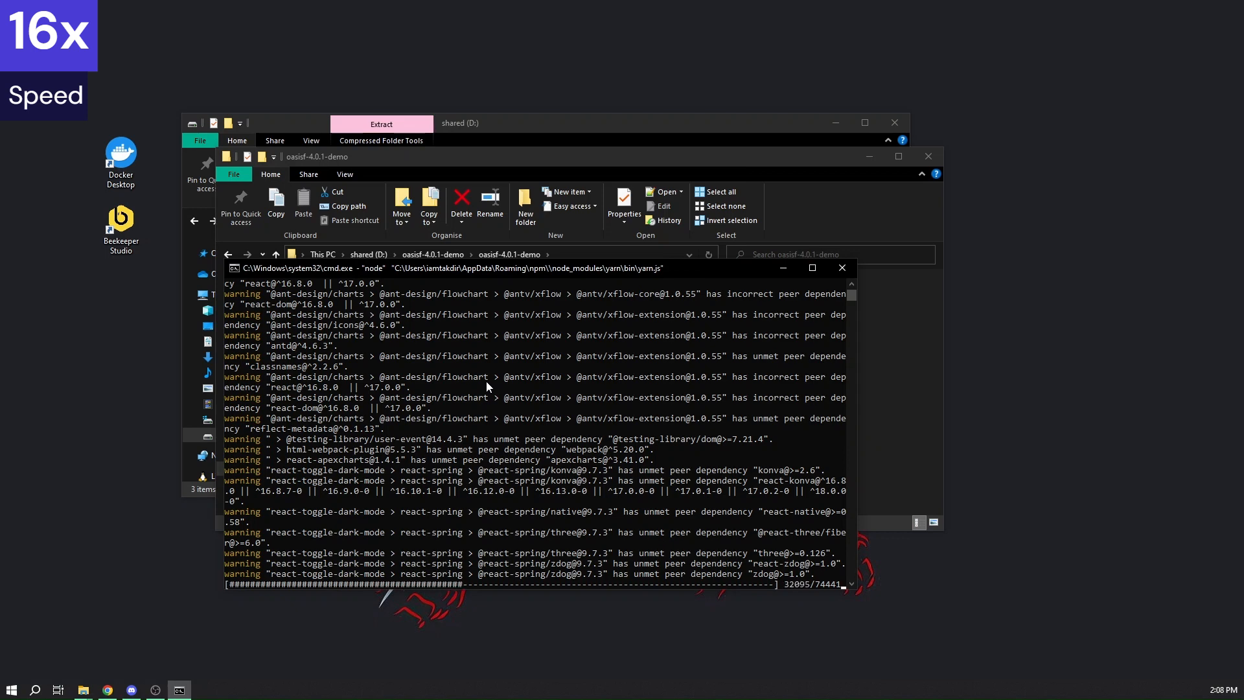
Run yarn build in the Command Prompt to build the frontend for production
key("alt+Tab")
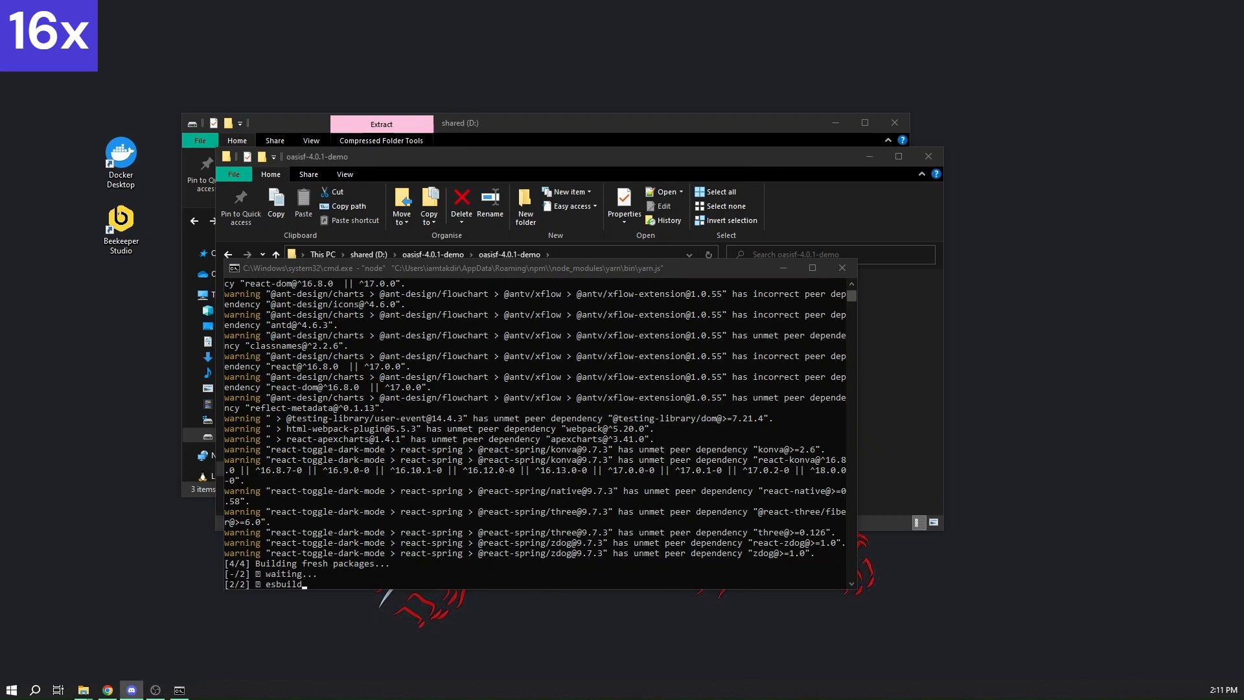
left_click(661, 480)
type("yarn build")
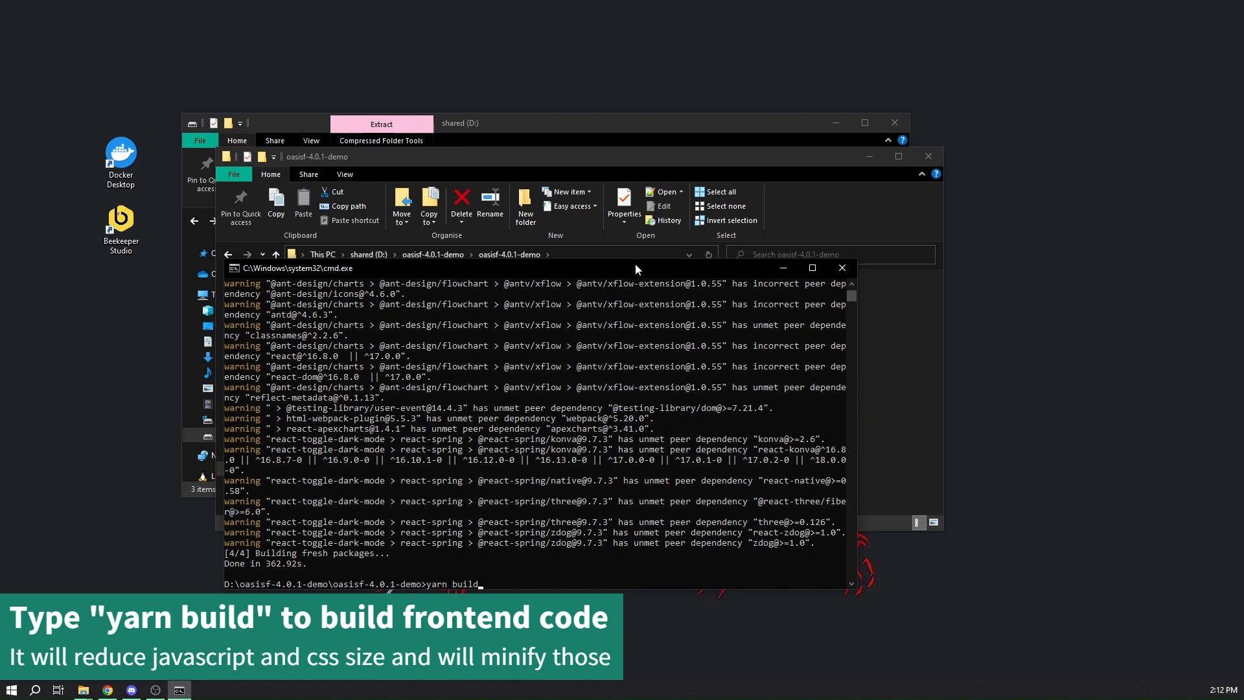
left_click_drag(635, 263, 643, 175)
left_click(635, 331)
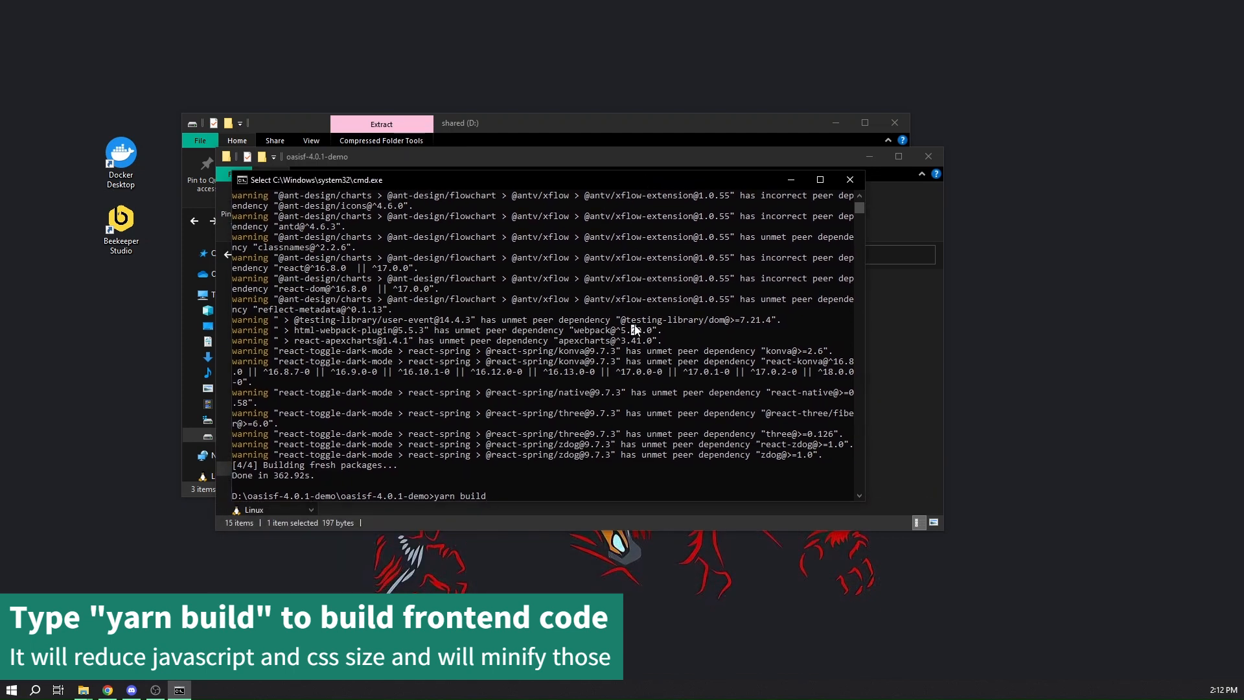
key("Return")
key("Return")
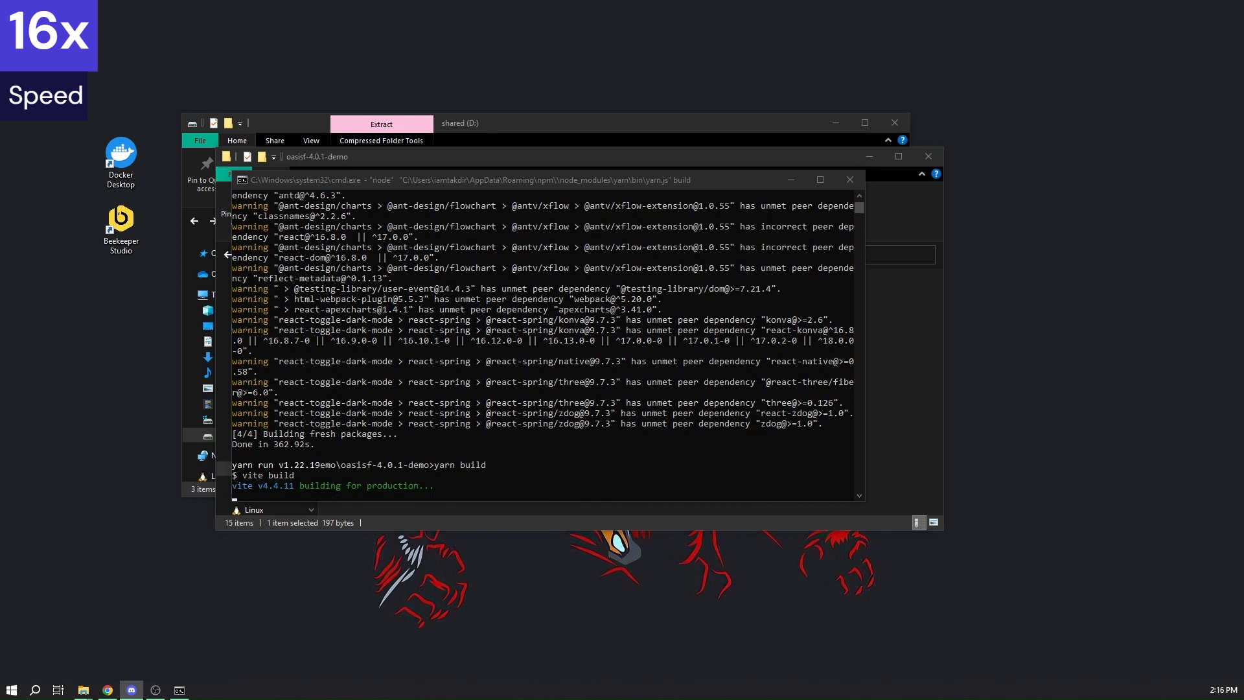
scroll(633, 301, "down", 1)
left_click(527, 384)
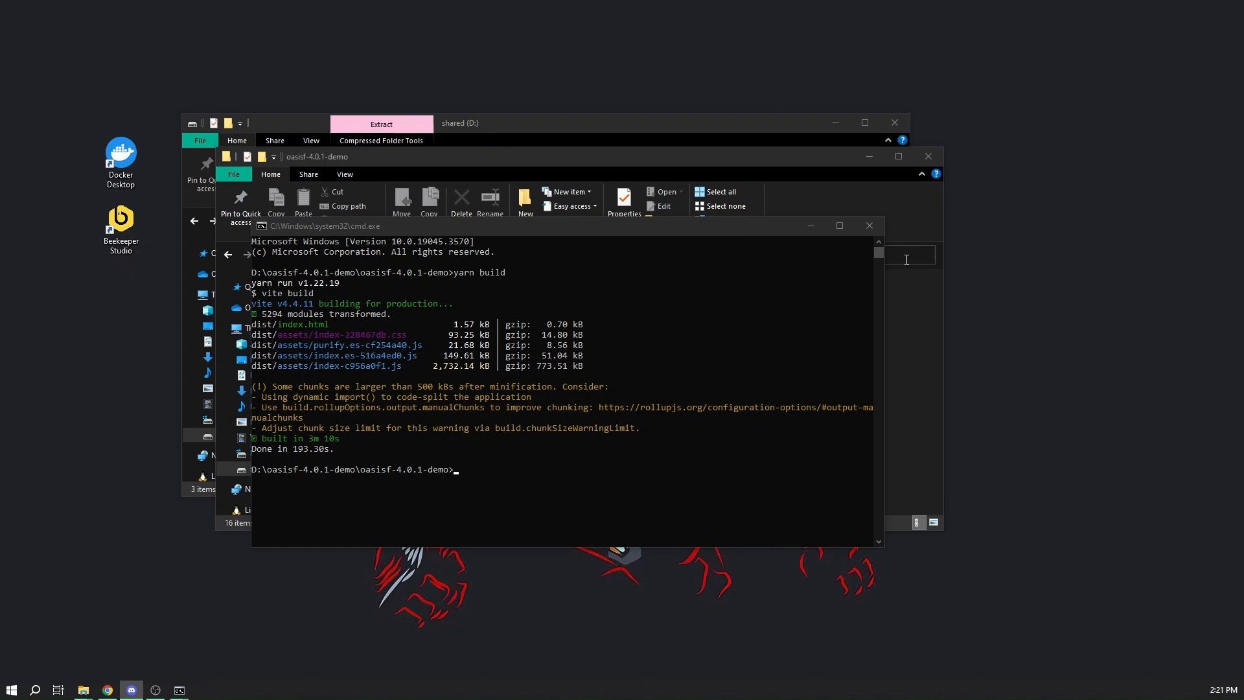
Compress all contents of the frontend's dist folder in File Explorer into a zip archive named base.zip
left_click(897, 320)
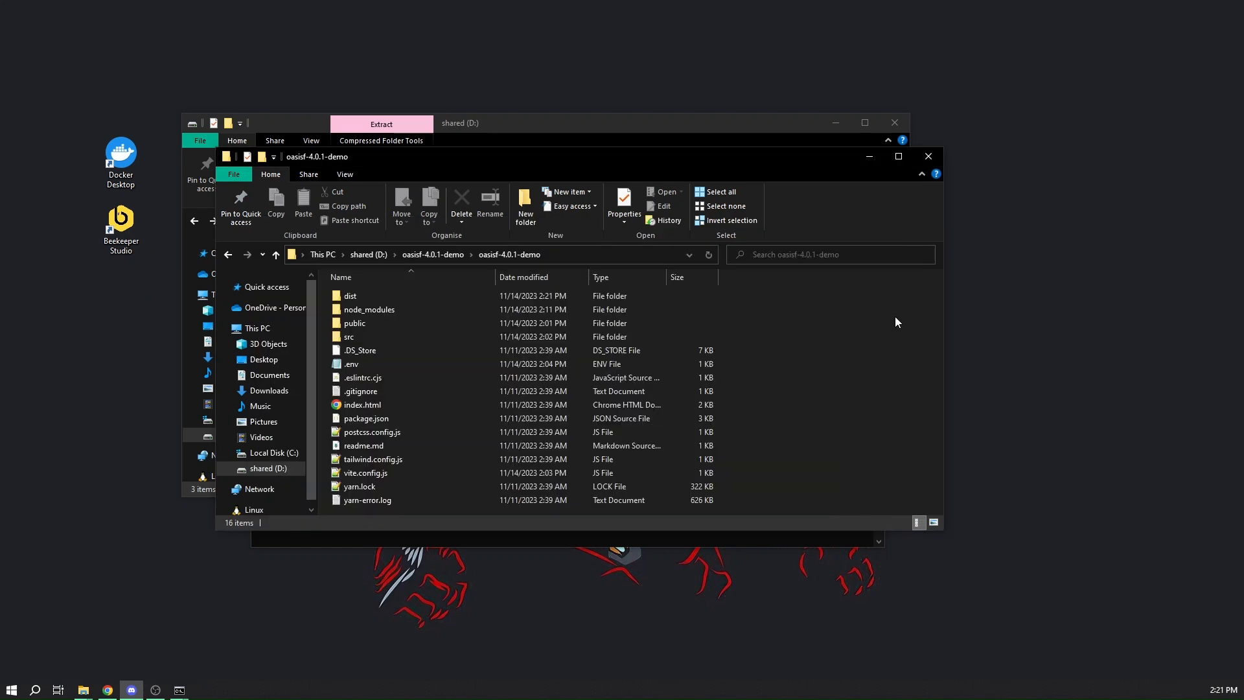
left_click(452, 301)
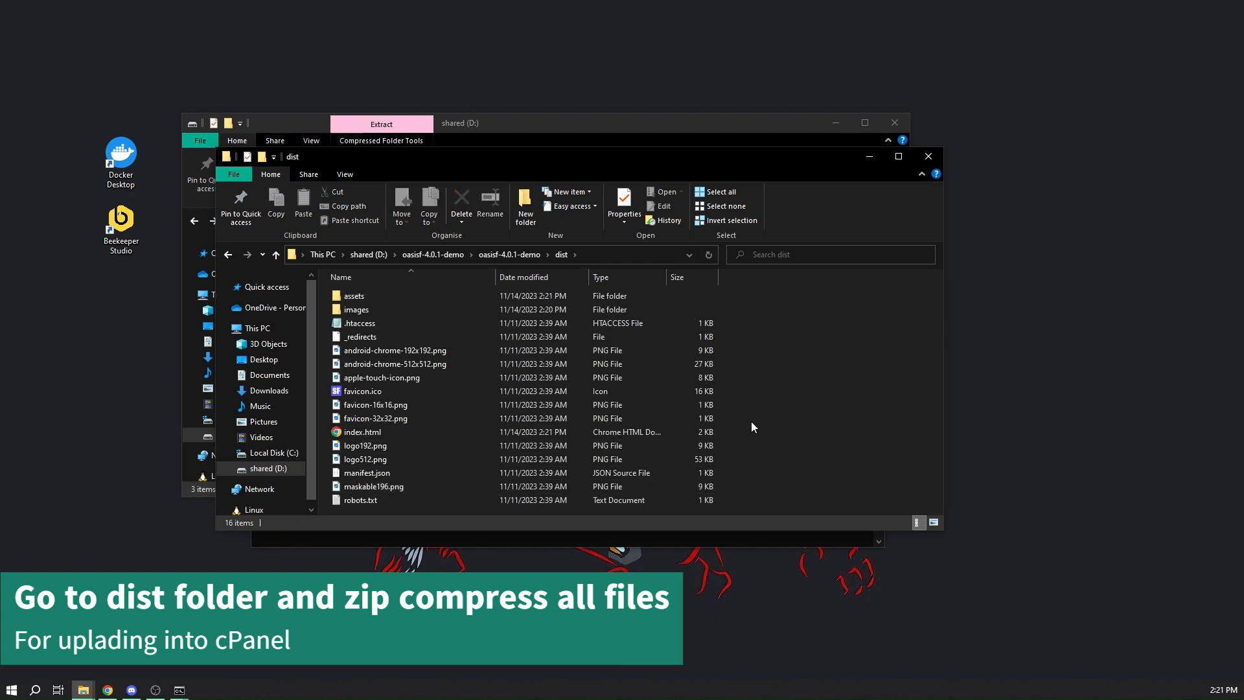
key("ctrl+a")
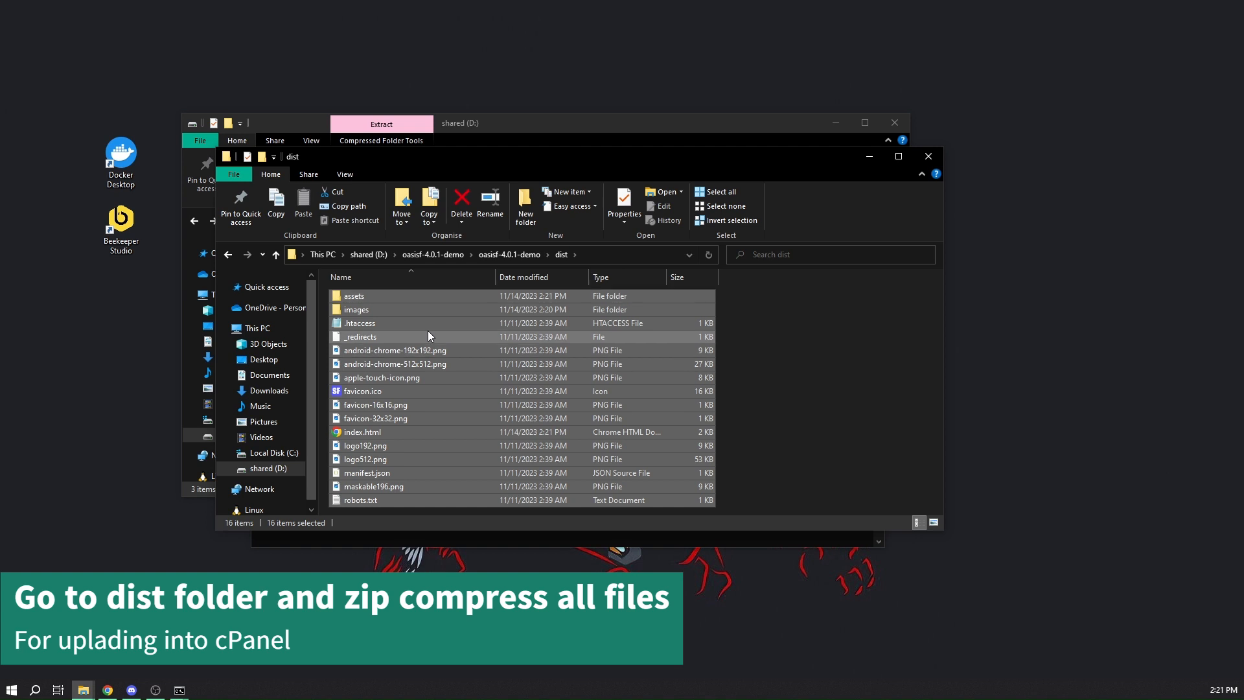
right_click(428, 331)
mouse_move(513, 418)
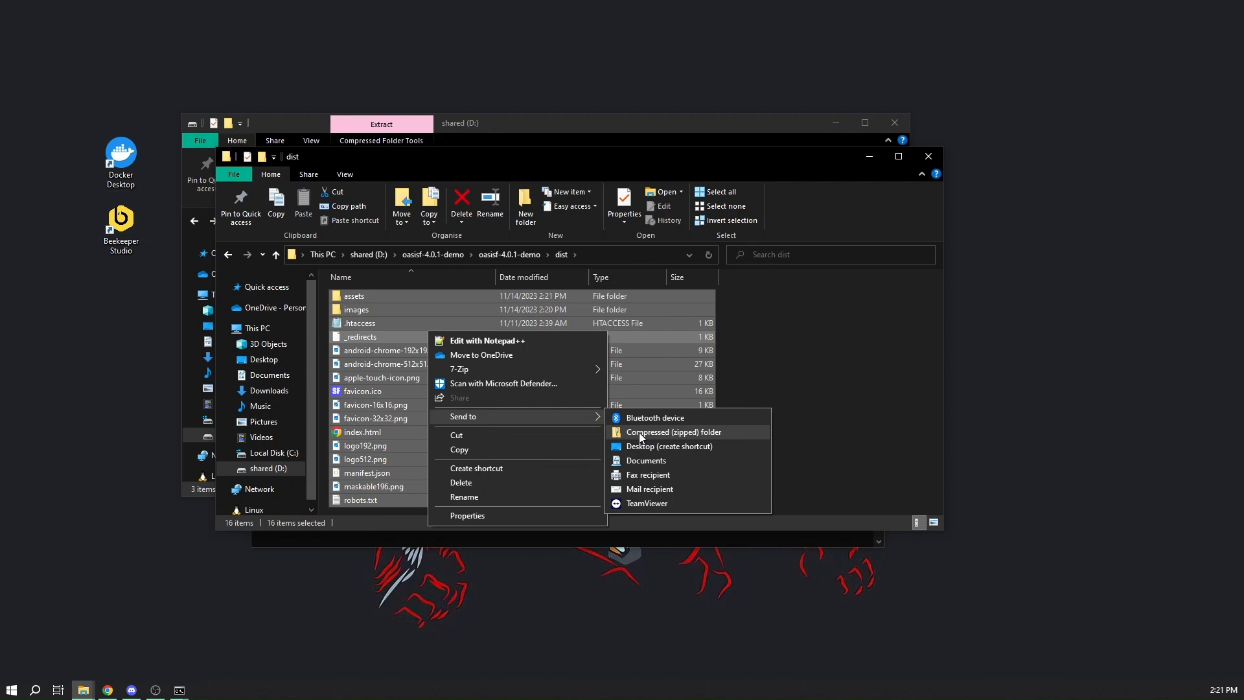
left_click(664, 433)
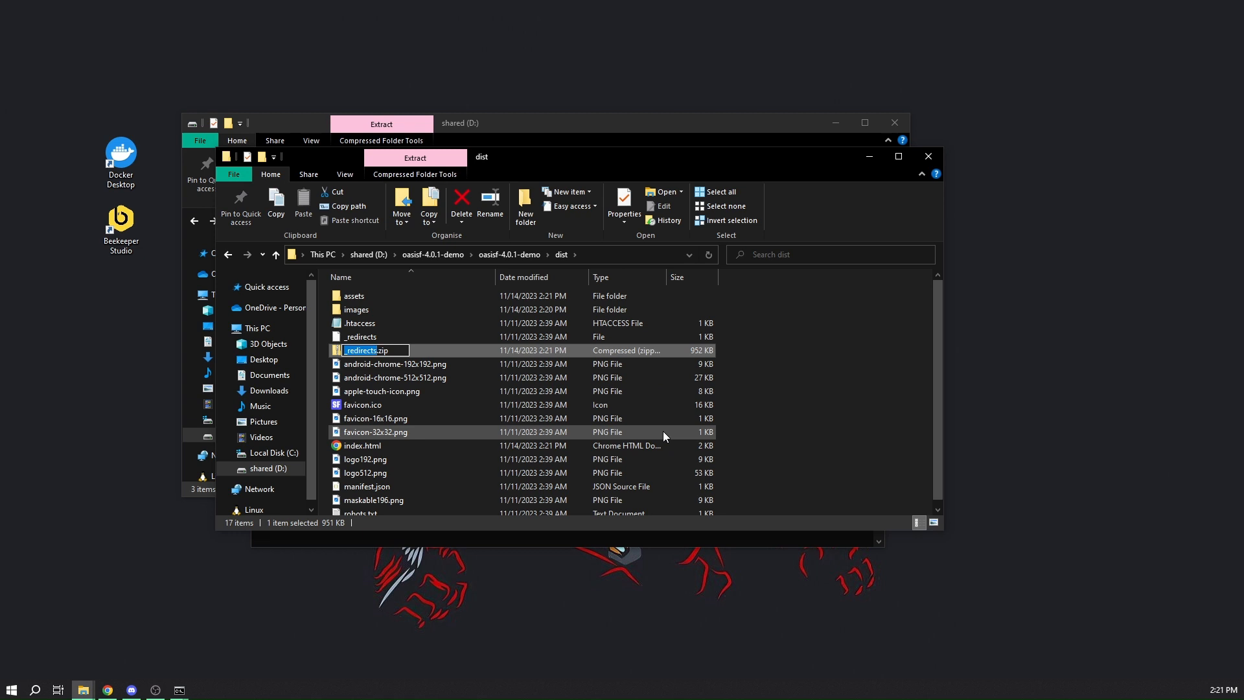
type("base")
key("Return")
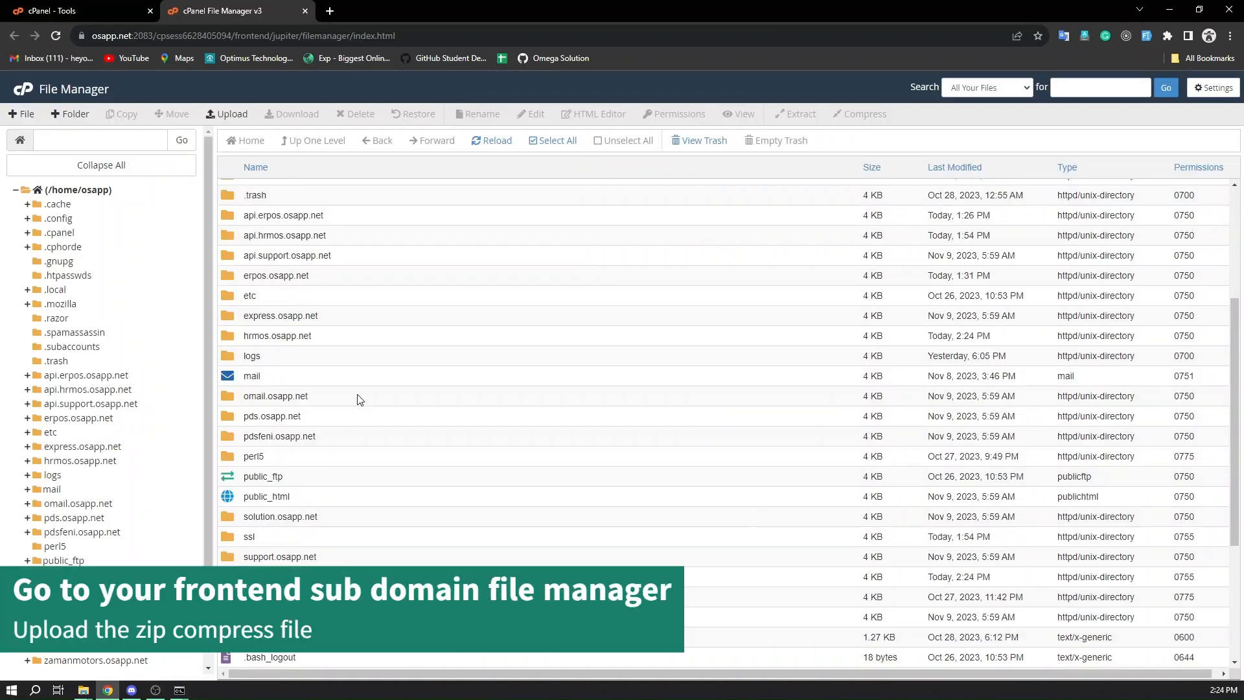
Upload base.zip from the dist folder to the erpos.osapp.net directory in cPanel File Manager and return to that directory
scroll(355, 396, "up", 2)
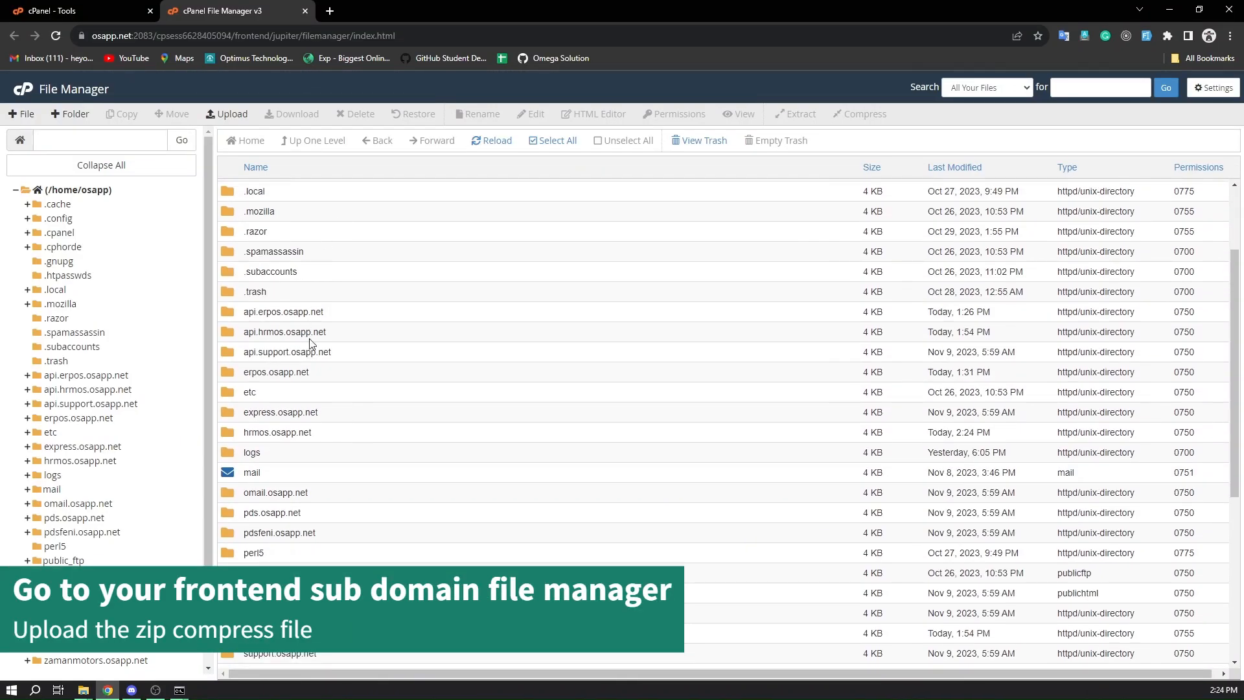
double_click(335, 376)
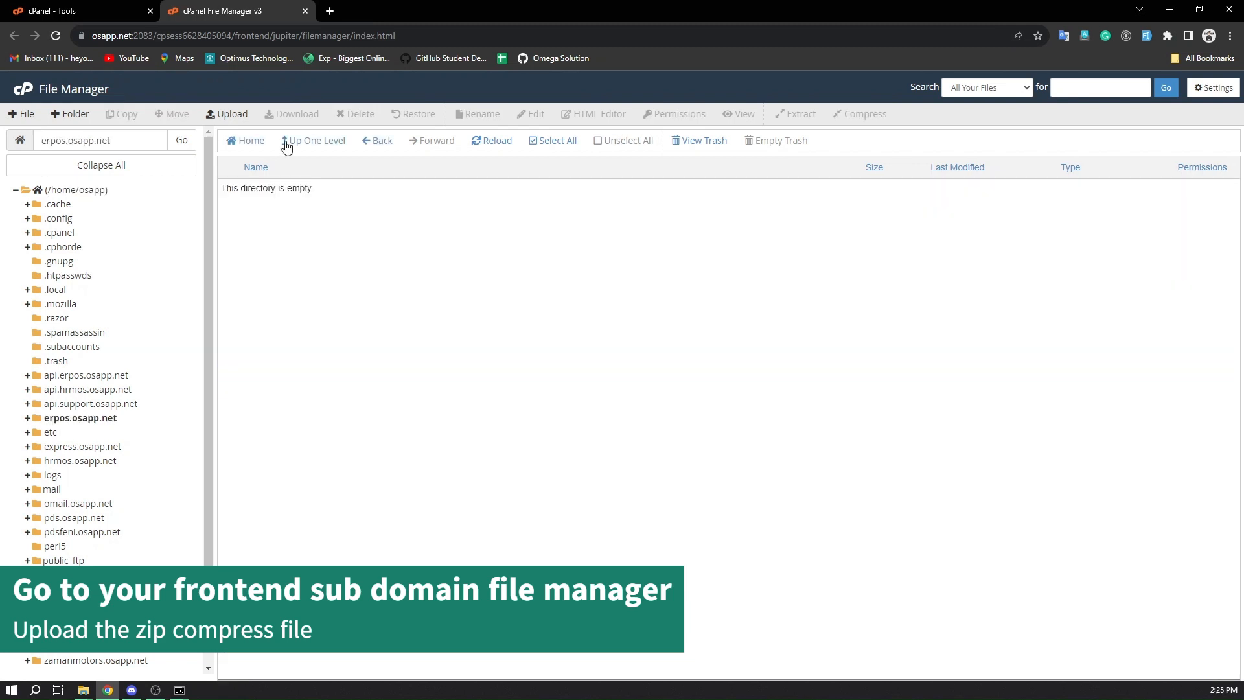
left_click(219, 115)
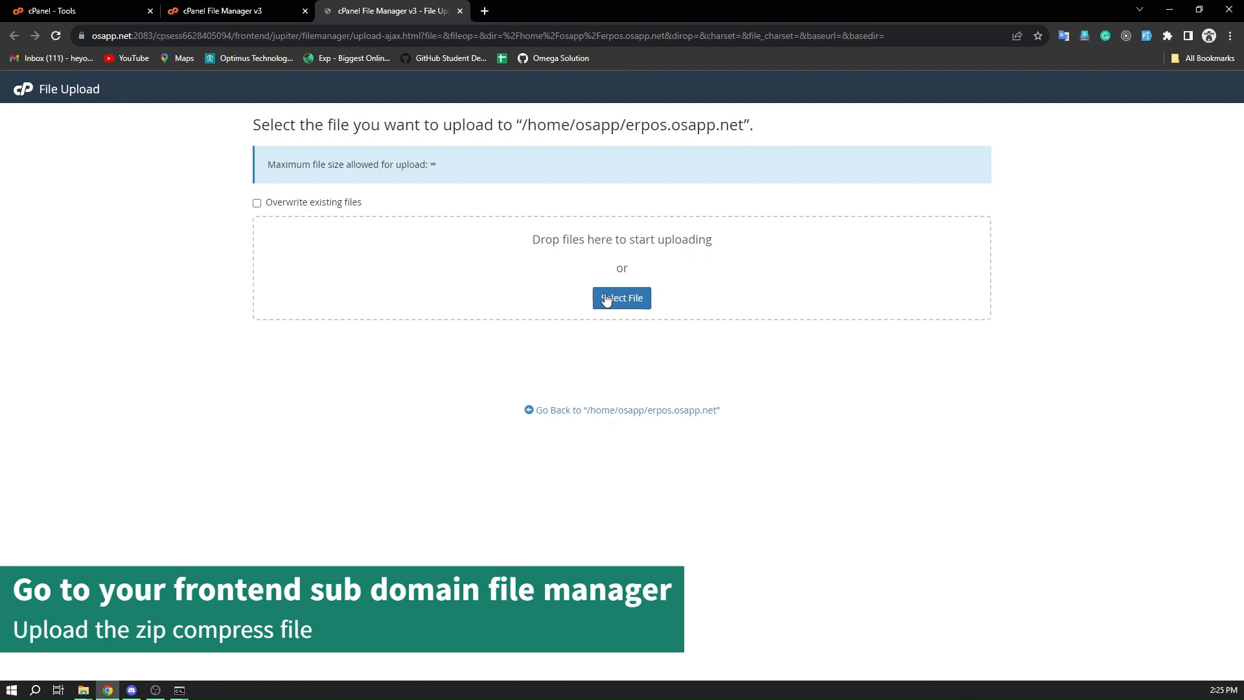
left_click(606, 298)
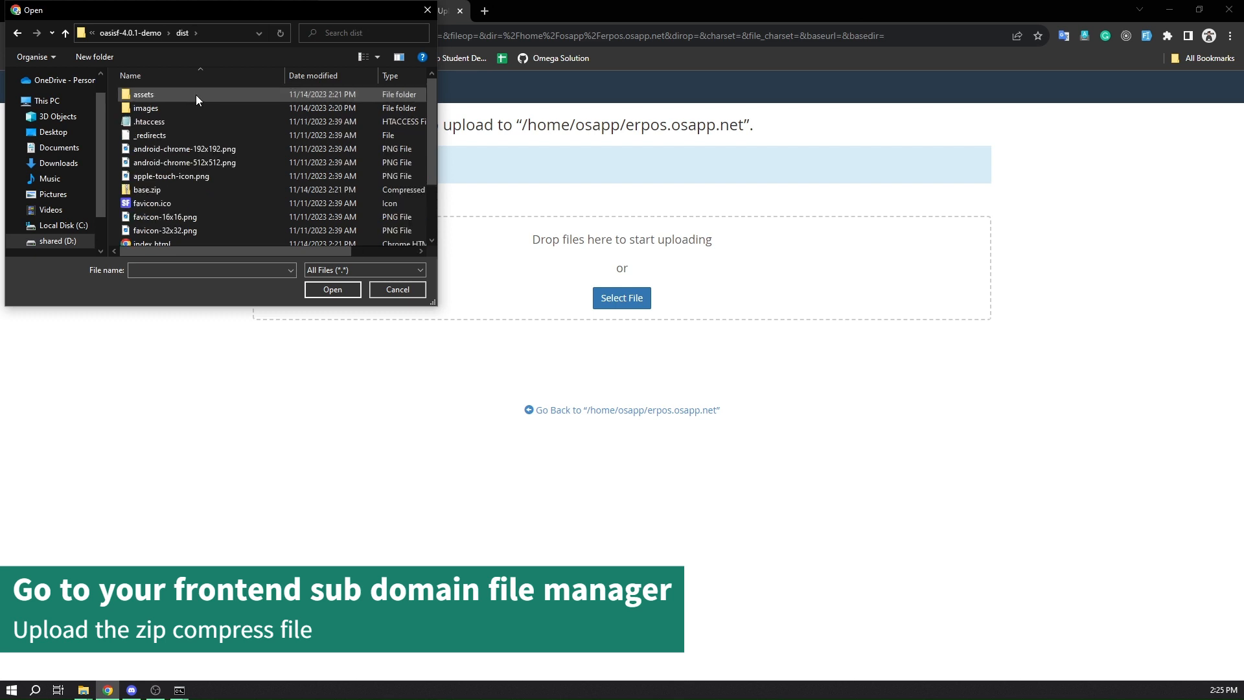
left_click(235, 190)
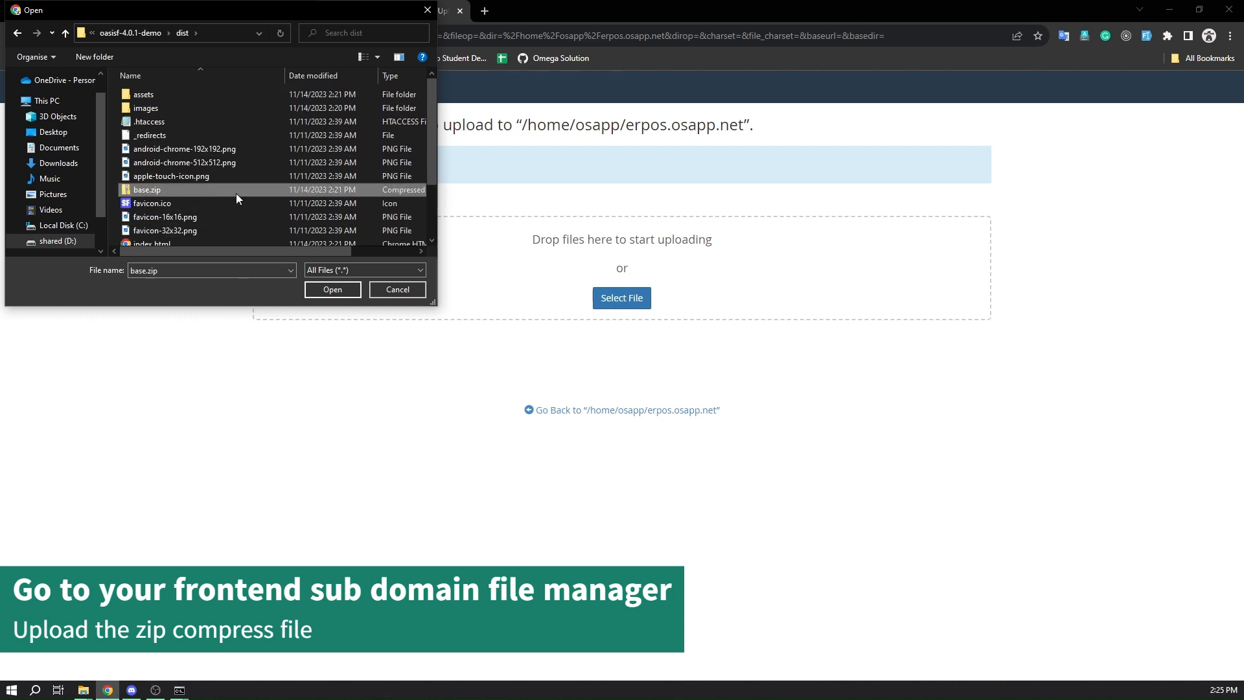
left_click(325, 296)
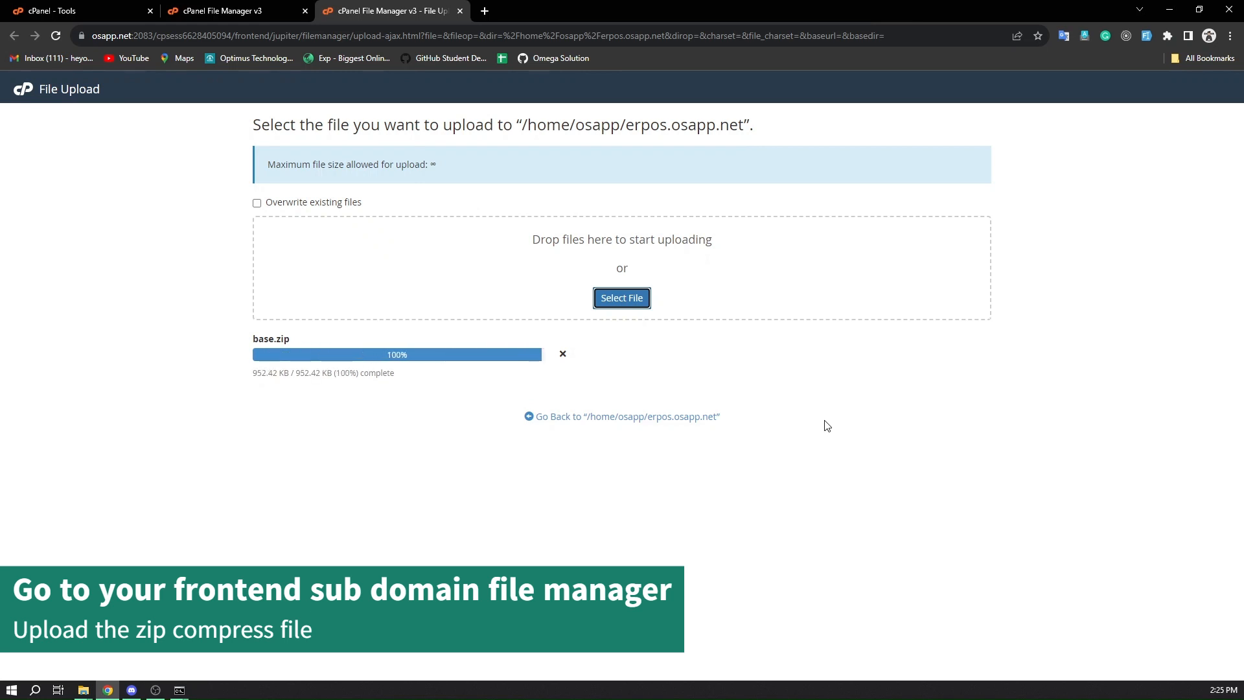
left_click(699, 421)
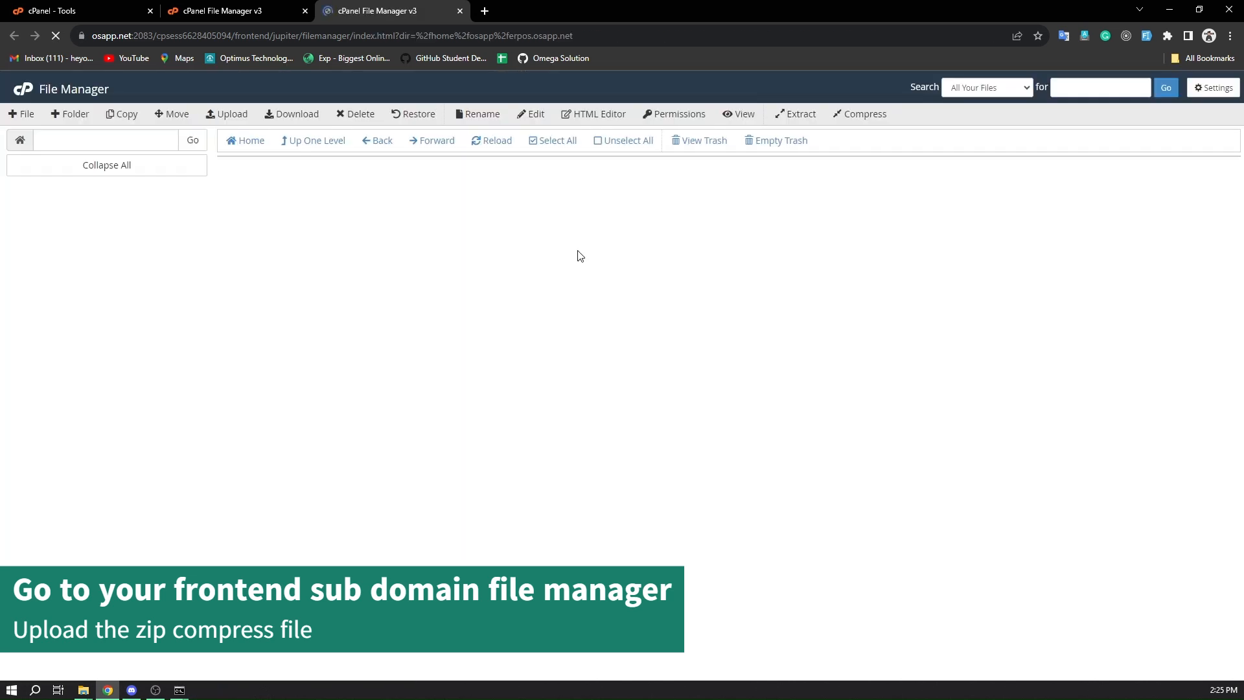
Extract base.zip into the erpos.osapp.net directory and dismiss the extraction results
left_click(440, 189)
right_click(440, 190)
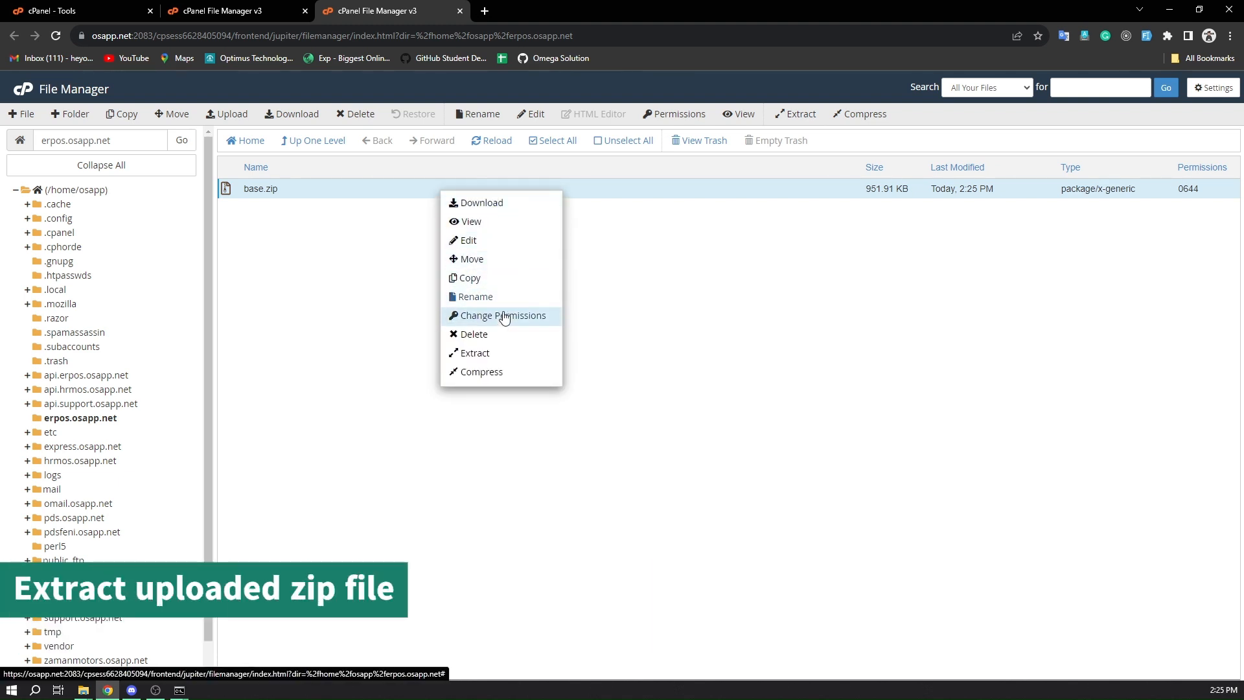
left_click(517, 364)
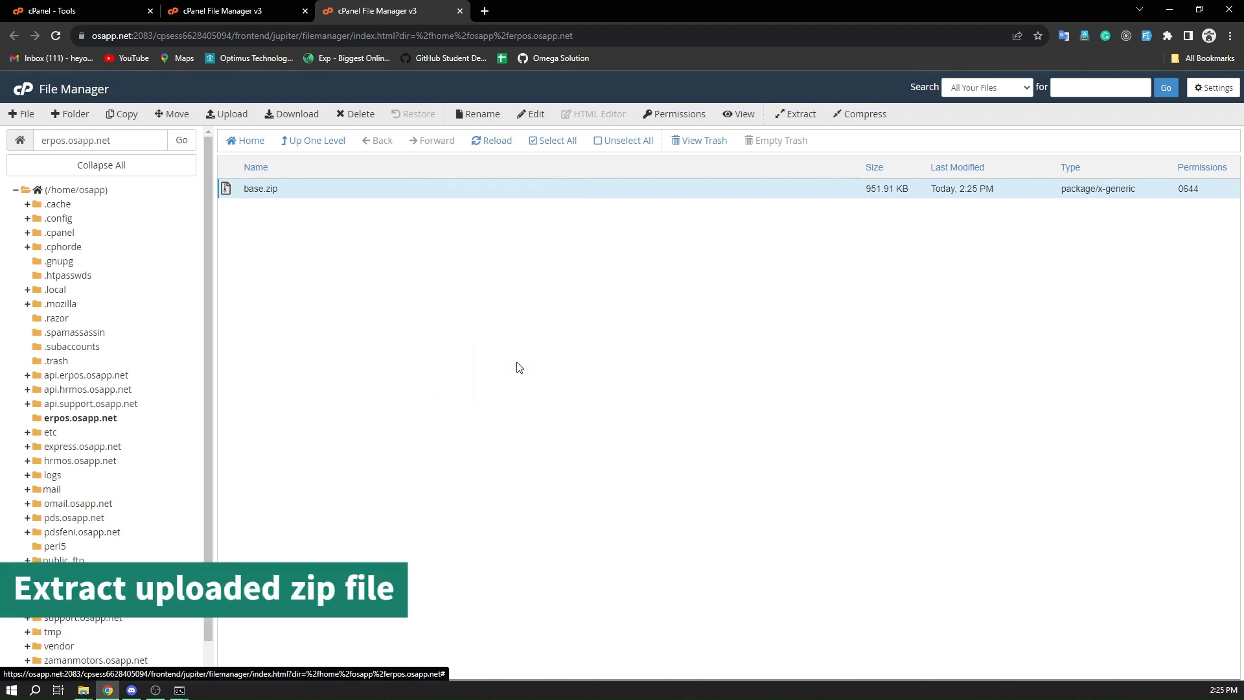
left_click(722, 442)
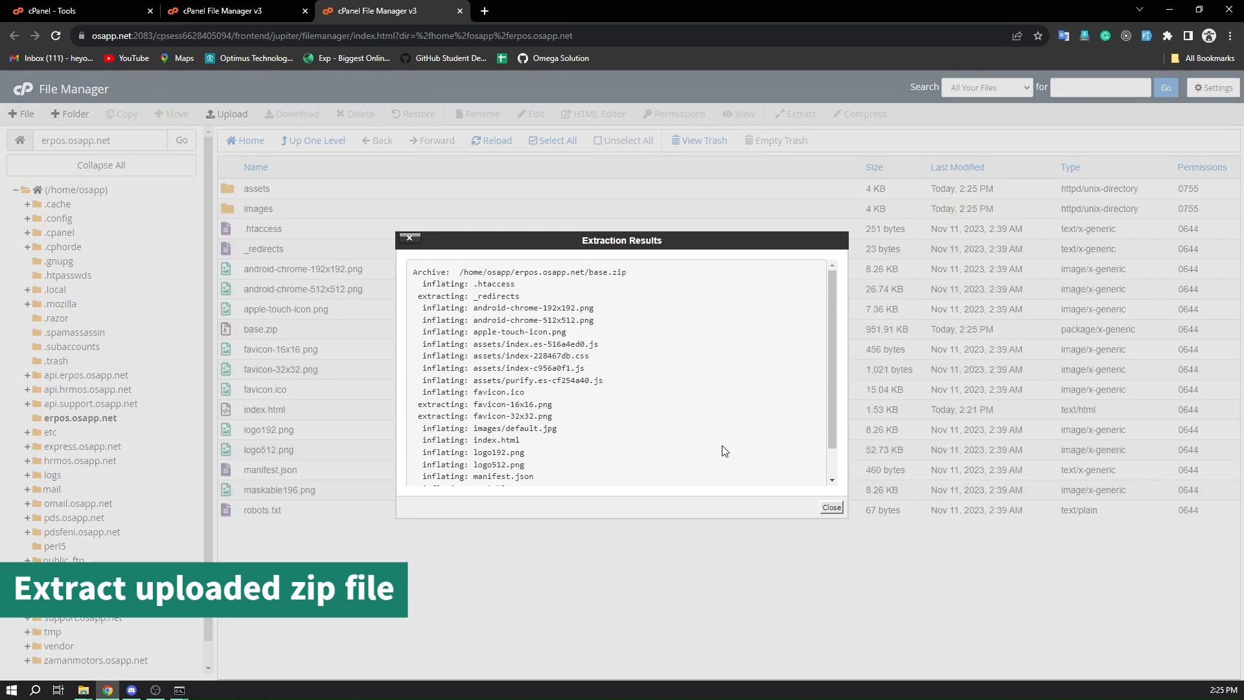
left_click(832, 509)
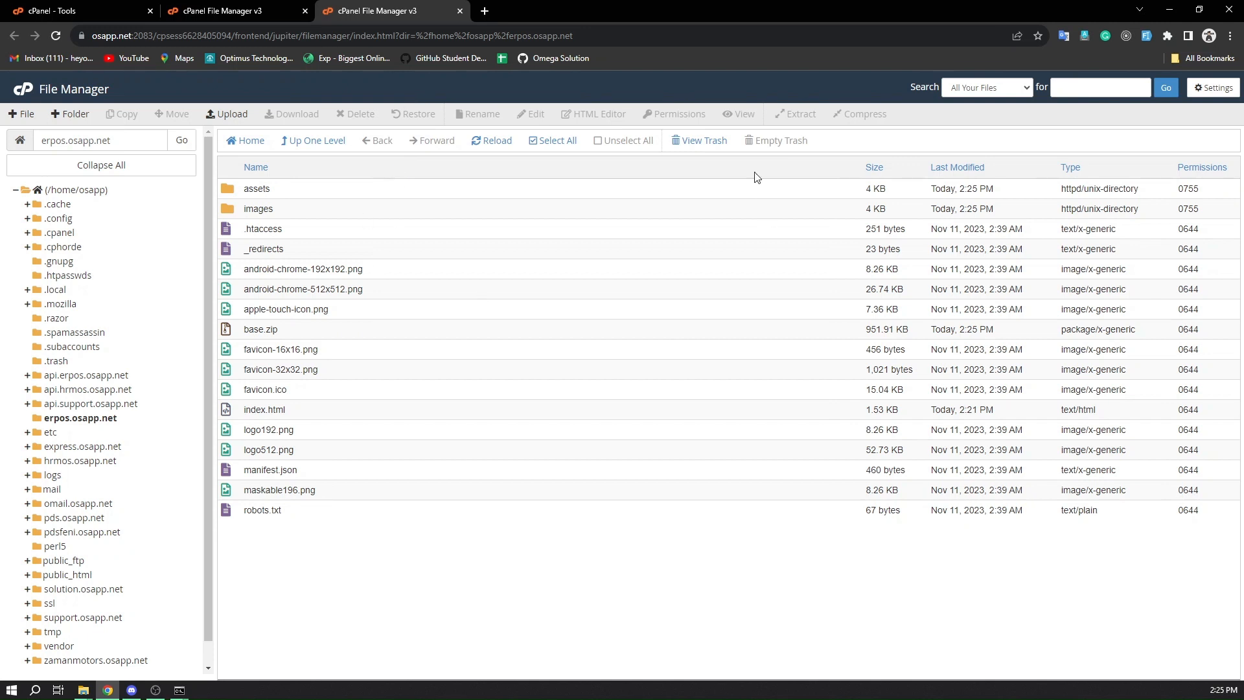
Load the deployed frontend at erpos.osapp.net in a new browser tab
left_click(484, 11)
type("er")
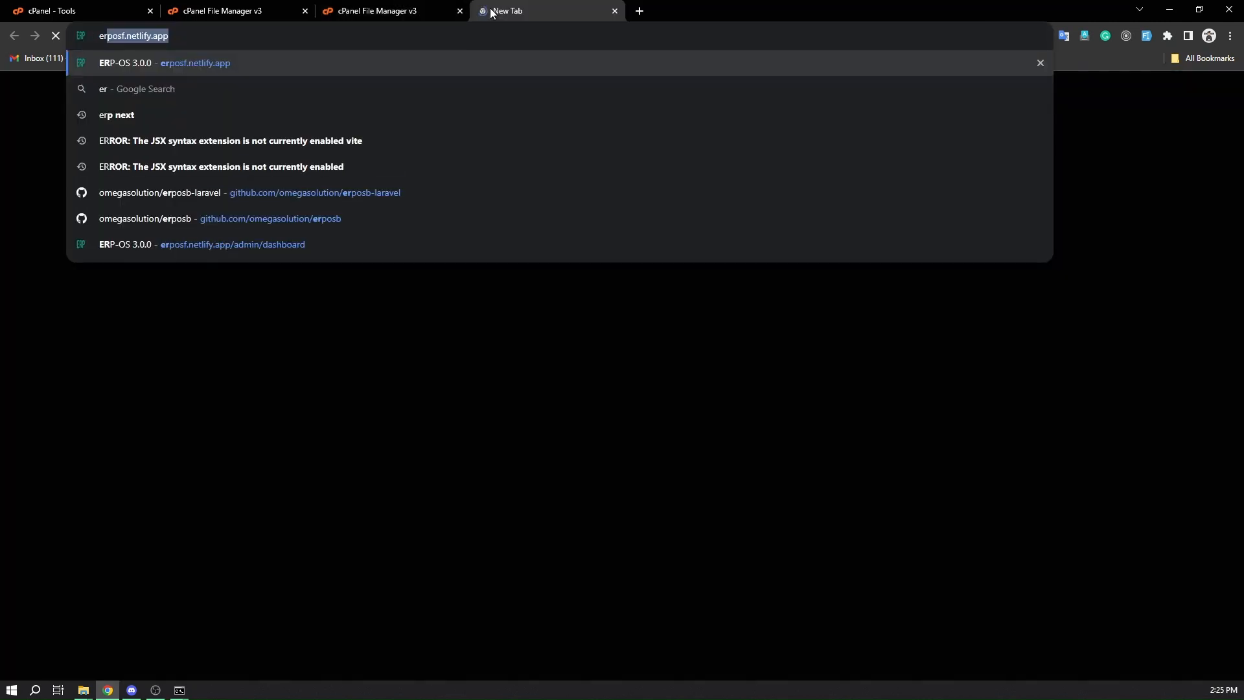
type("po")
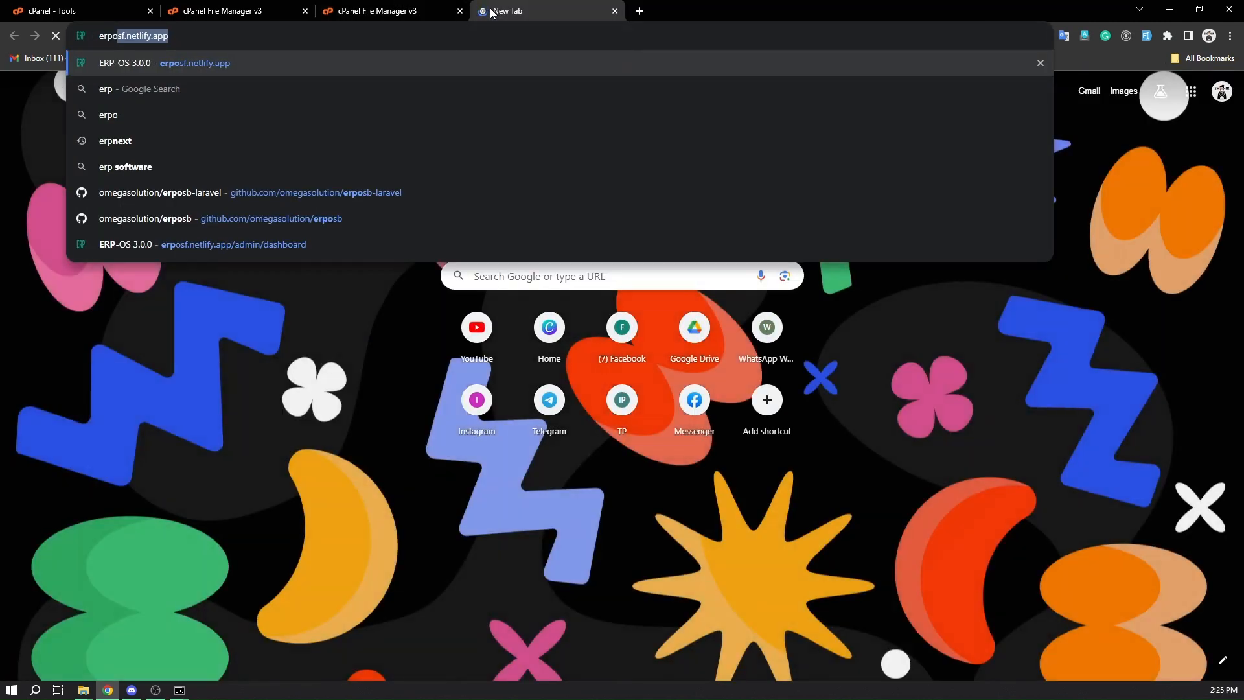
type("s.osapp")
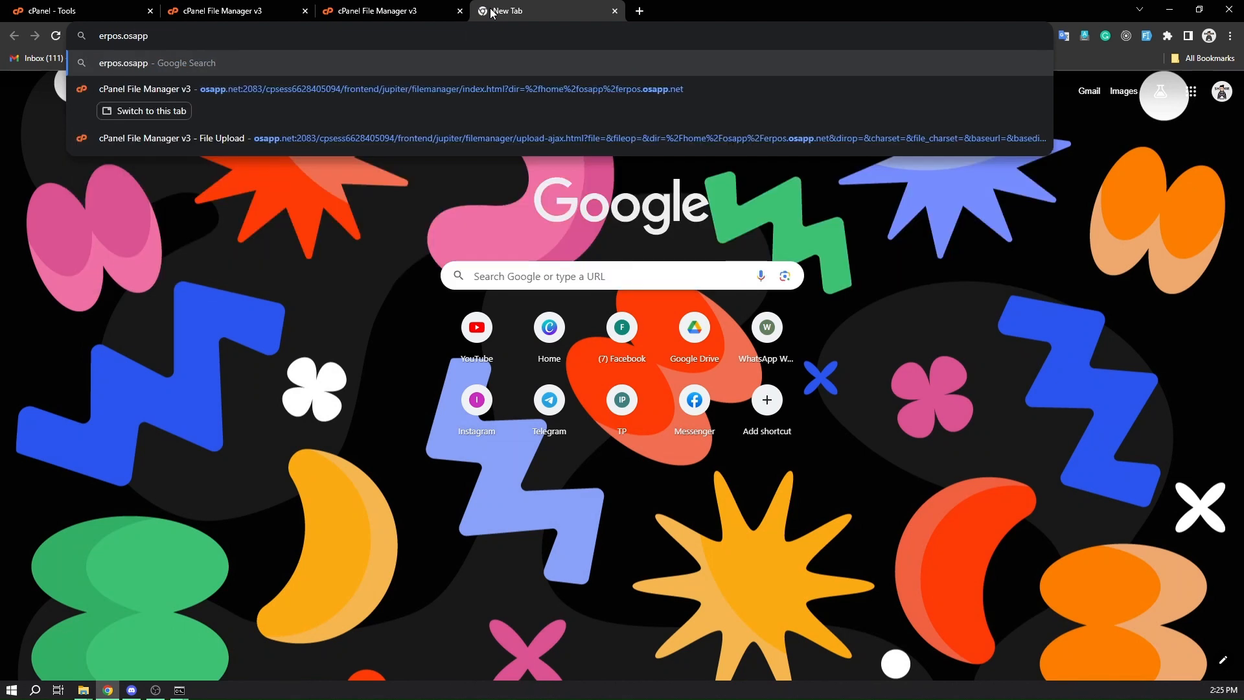
type(".net")
key("Return")
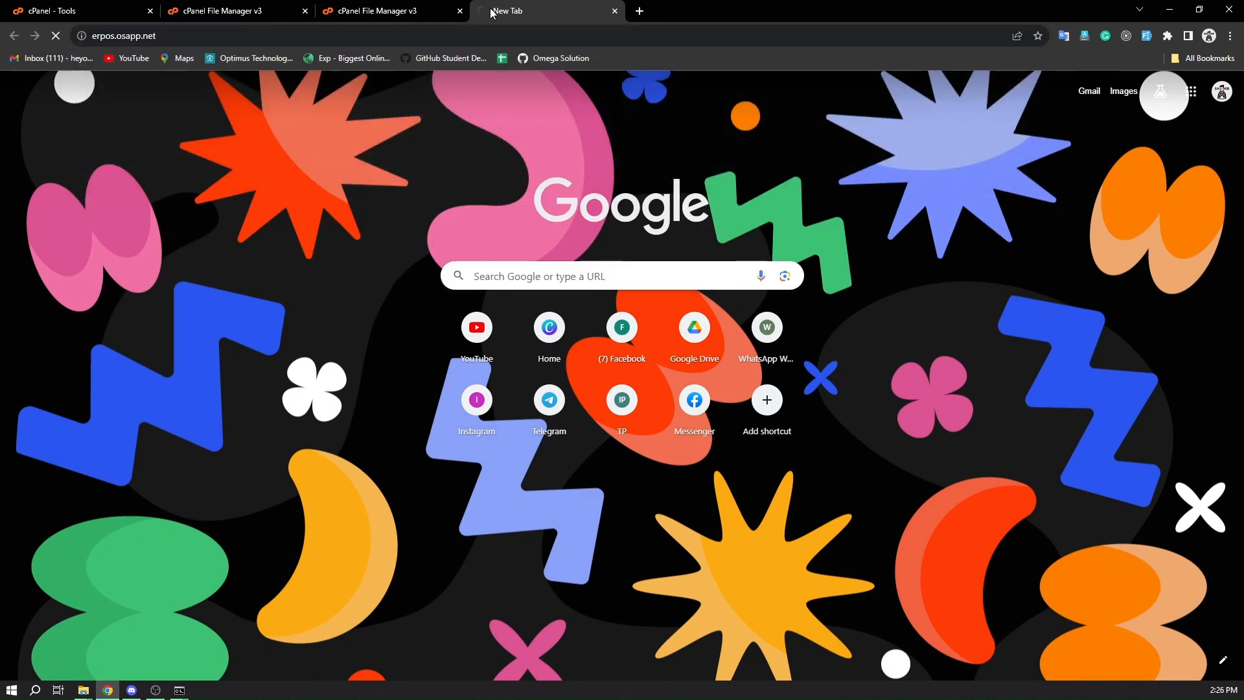